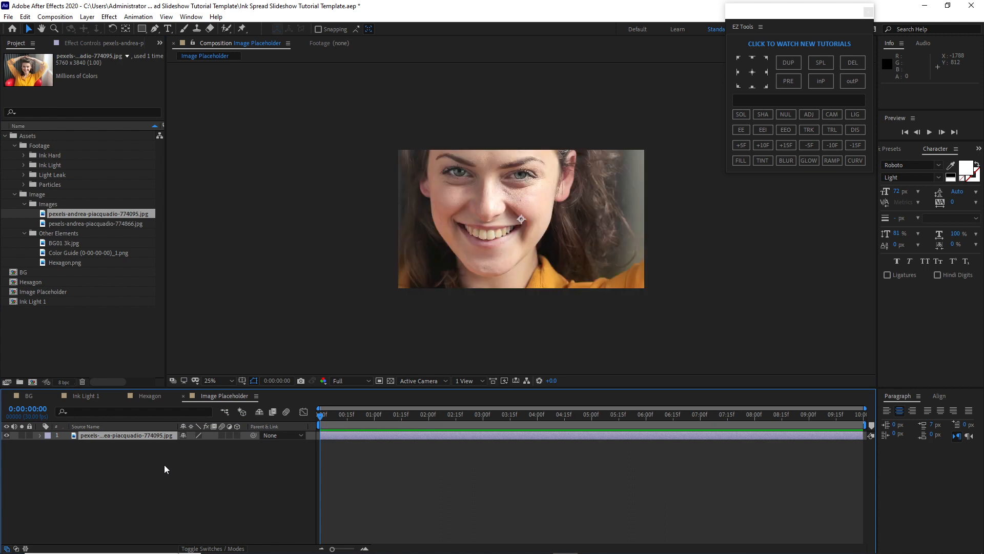
Scale the photo layer to 34% and move it slightly down within the Image Placeholder 1 frame
key("s")
left_click_drag(196, 443, 175, 453)
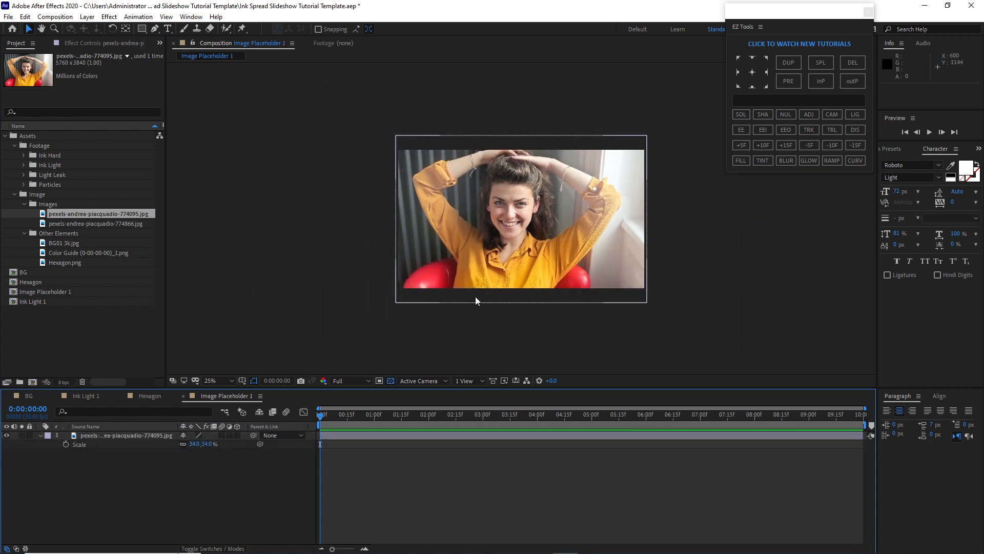
left_click_drag(475, 296, 475, 313)
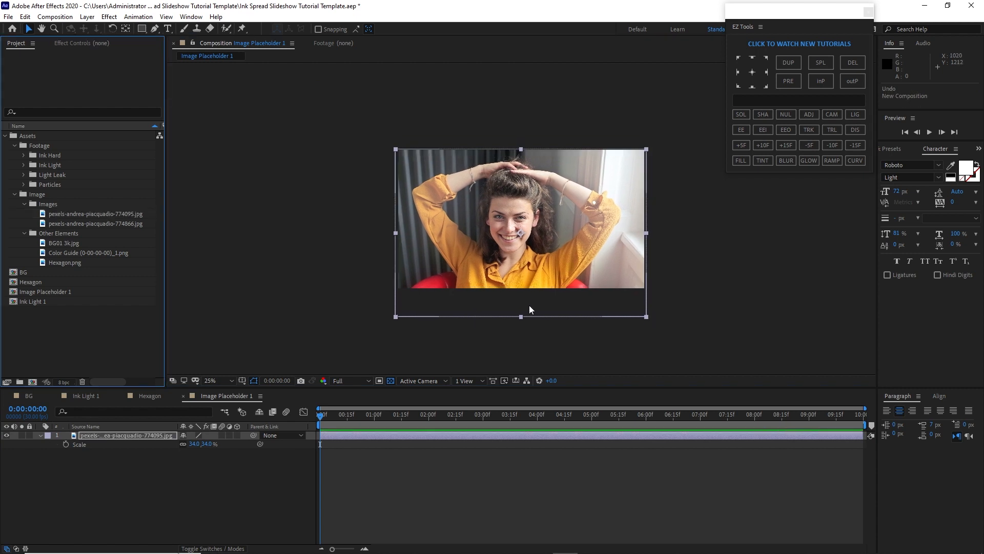
Create a new composition named Text Placeholder 1 sized 1000 x 400 px
left_click(58, 17)
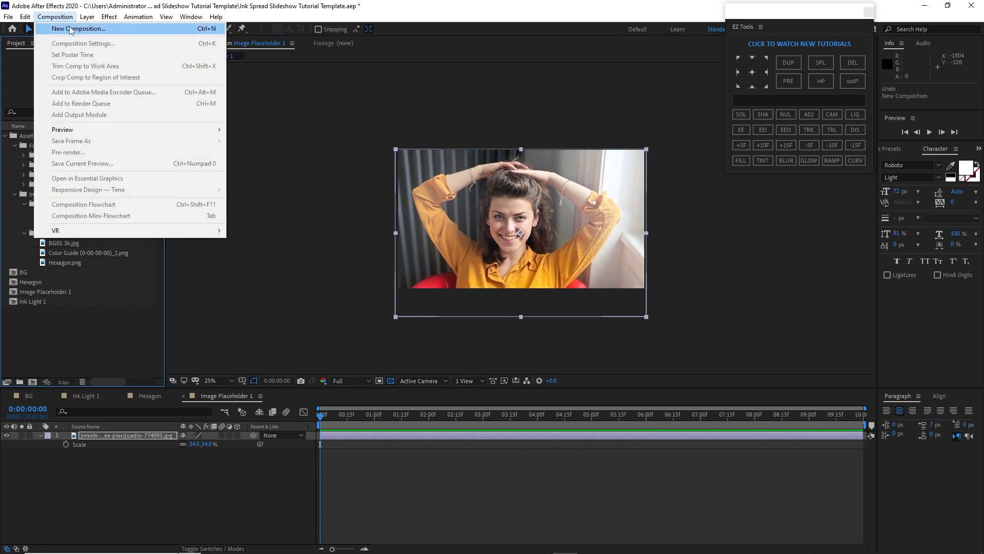
left_click(69, 28)
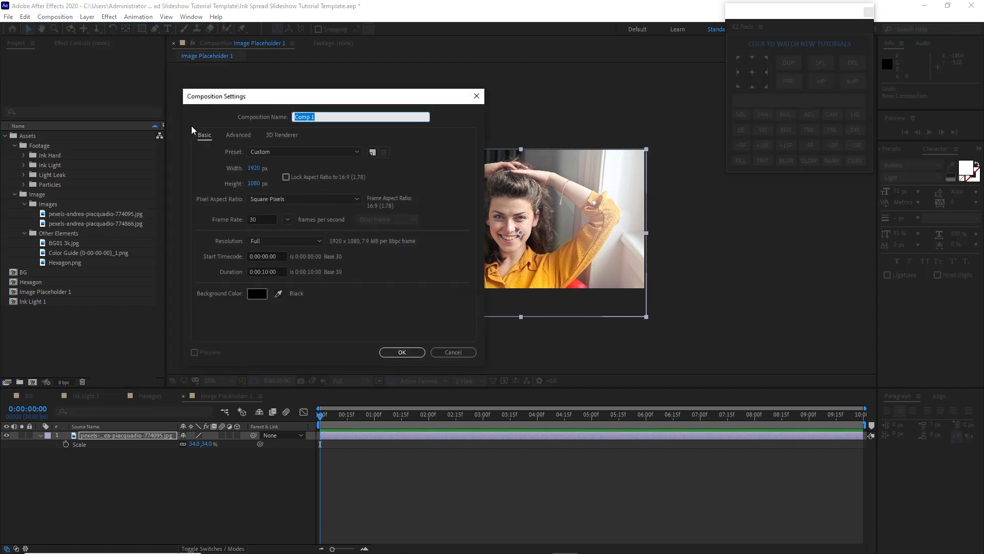
type("Text Placeh")
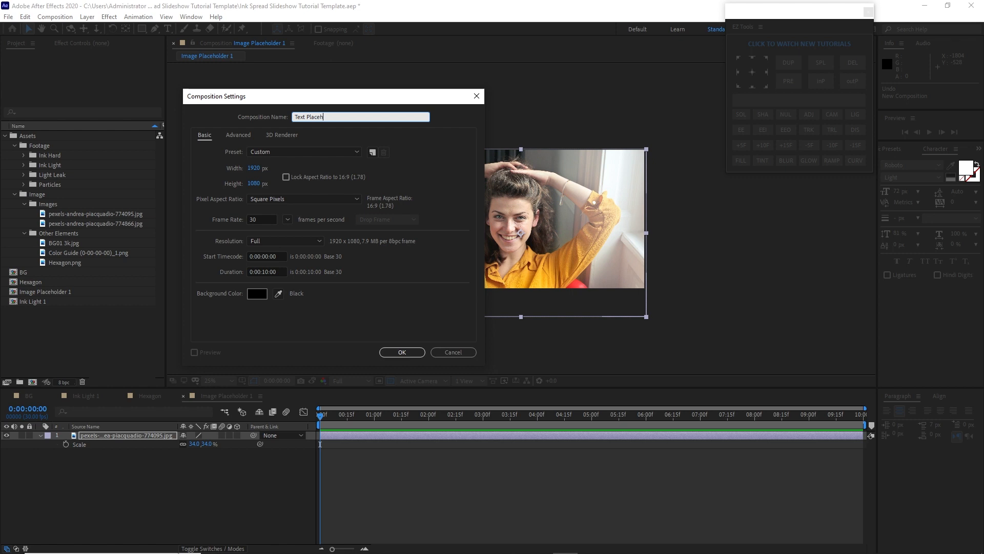
type("older 1")
key("Tab")
type("1000")
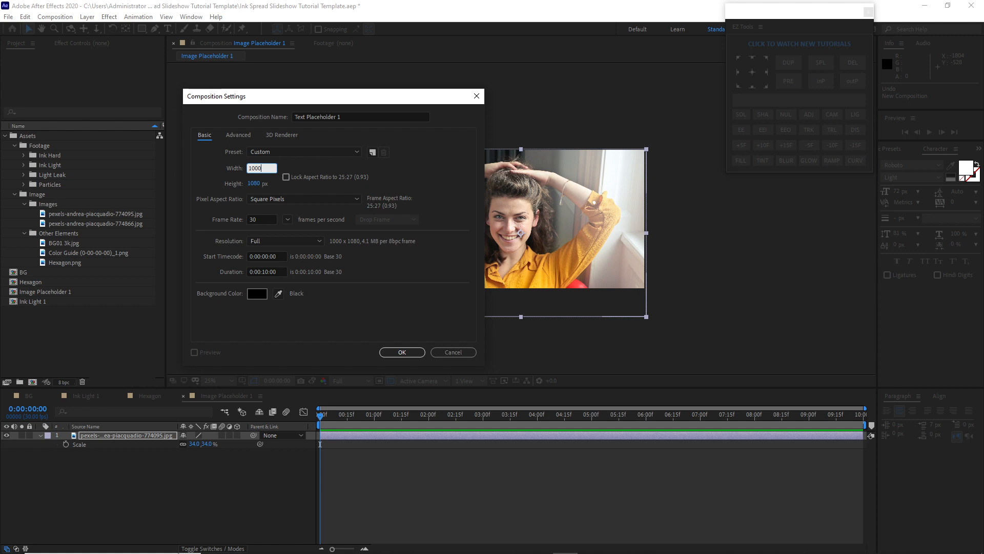
key("Tab")
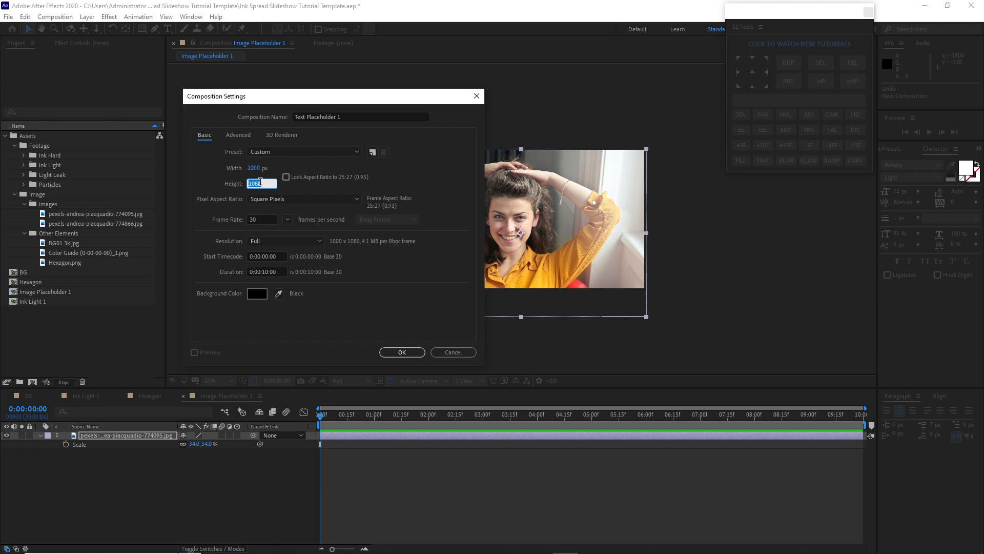
type("400")
left_click(402, 352)
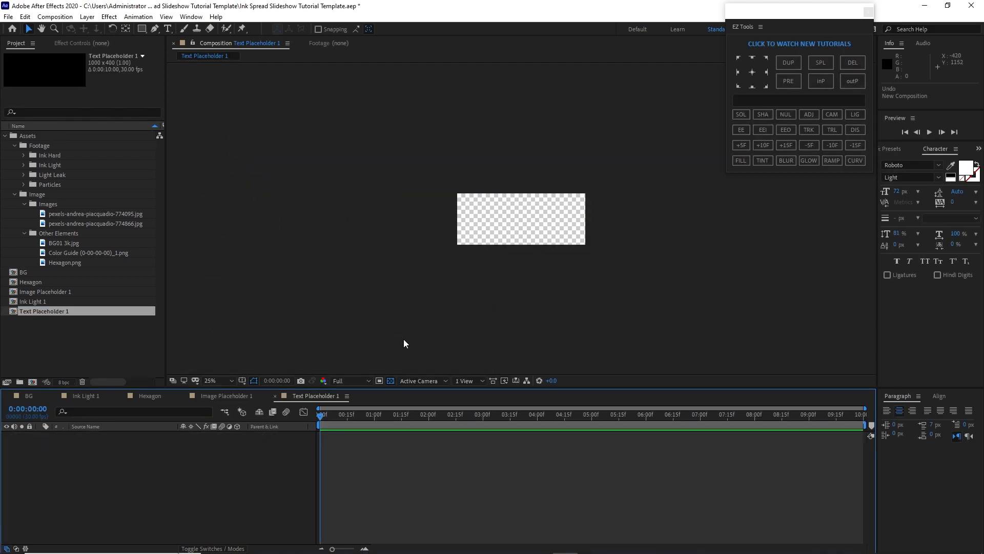
Turn off the transparency grid and show the title/action safe guides at 100% view
left_click(391, 382)
left_click(243, 384)
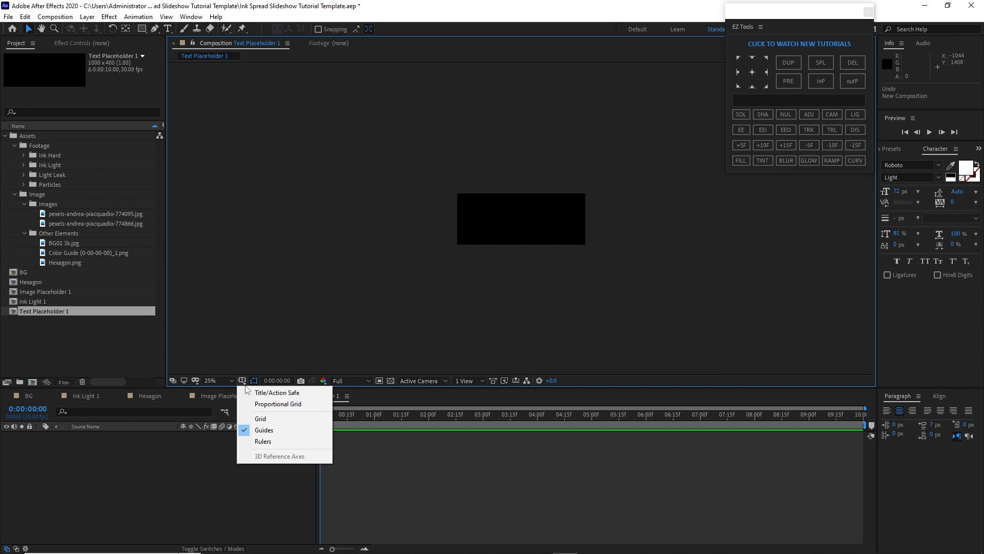
left_click(249, 394)
key("period")
key("period")
key("period")
key("period")
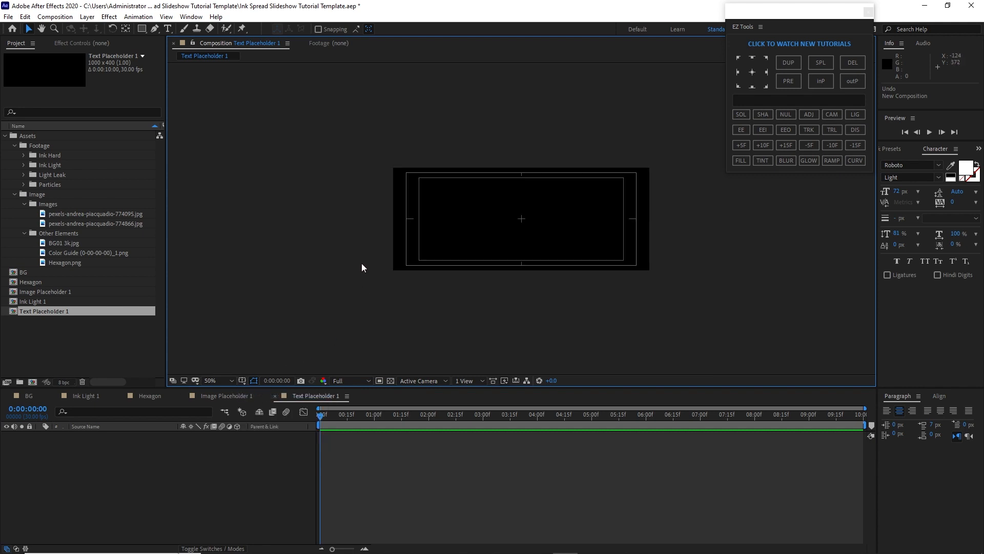
Create a text layer reading RHANDZ GRAPHIX in the composition
left_click(167, 29)
left_click(352, 174)
type("RH")
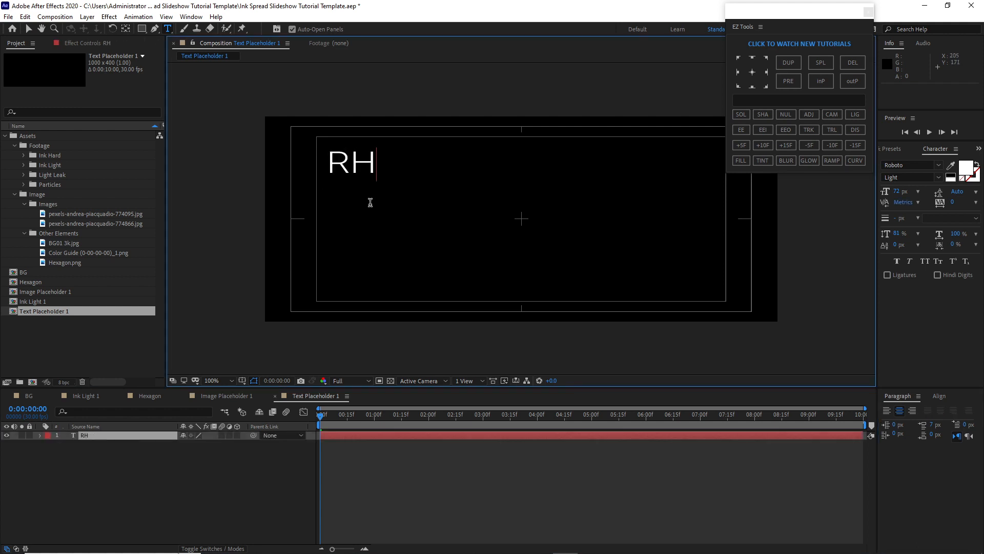
type("ANDZ GR")
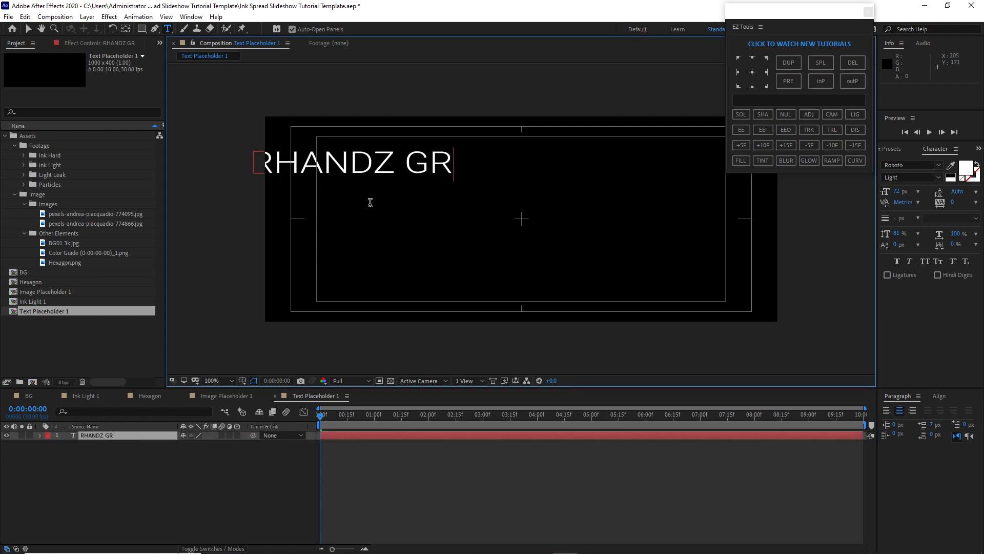
type("APHIX")
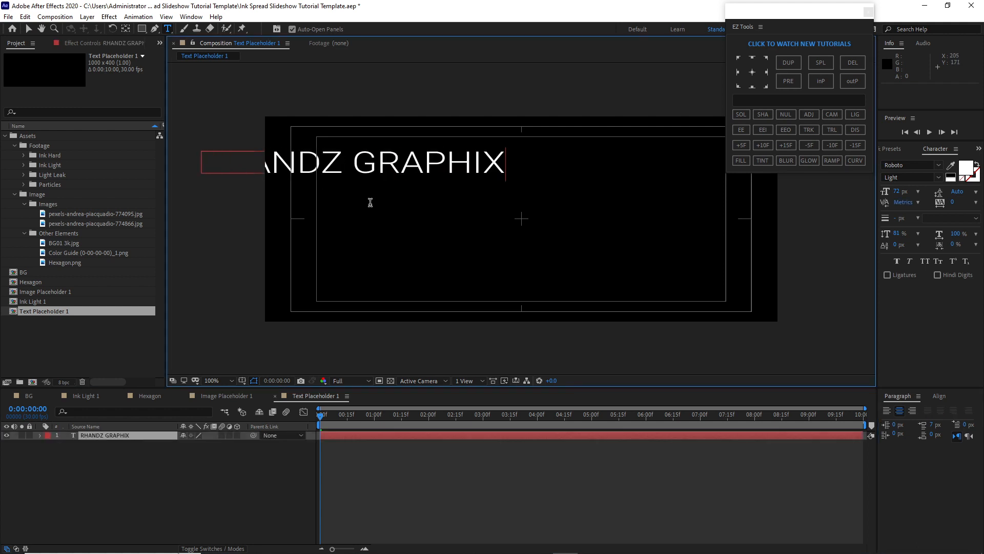
left_click(29, 28)
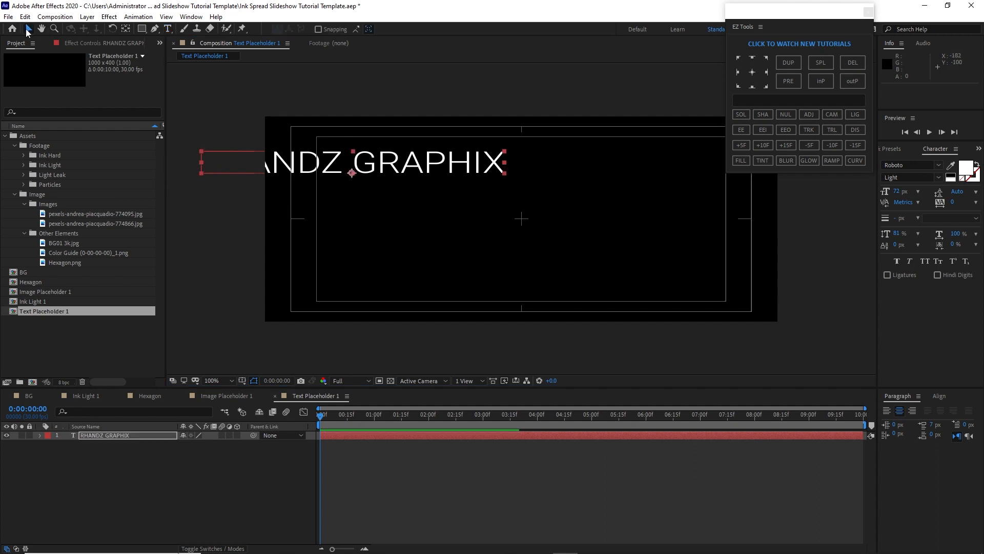
Center the RHANDZ GRAPHIX text horizontally in the composition
left_click(945, 395)
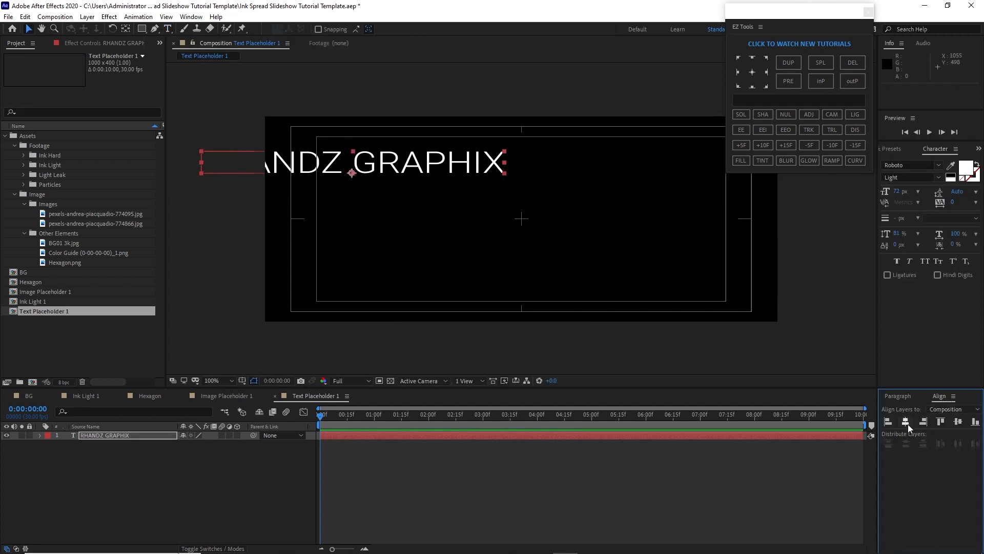
left_click(908, 423)
Set the title's font to Tahoma Regular at 100 px
left_click(939, 165)
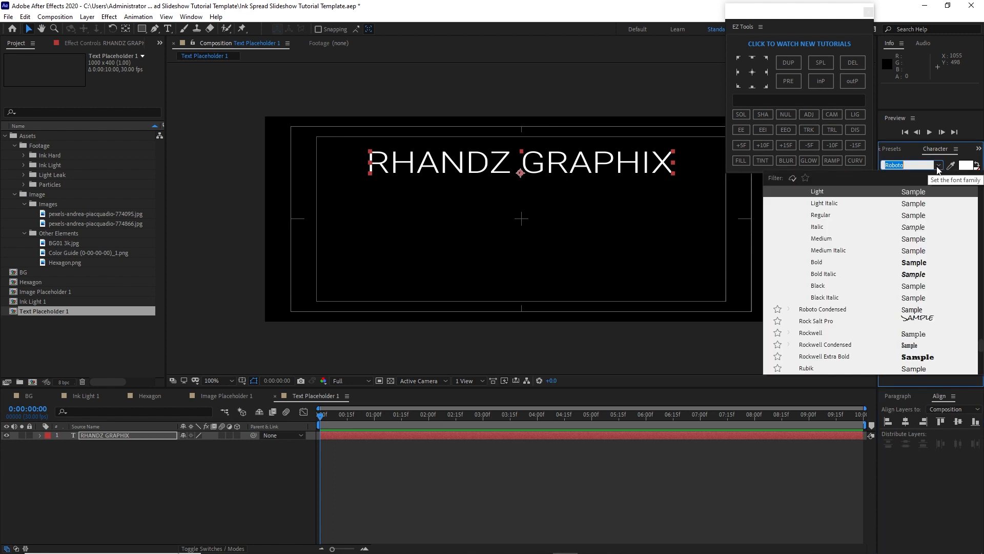
type("Ta")
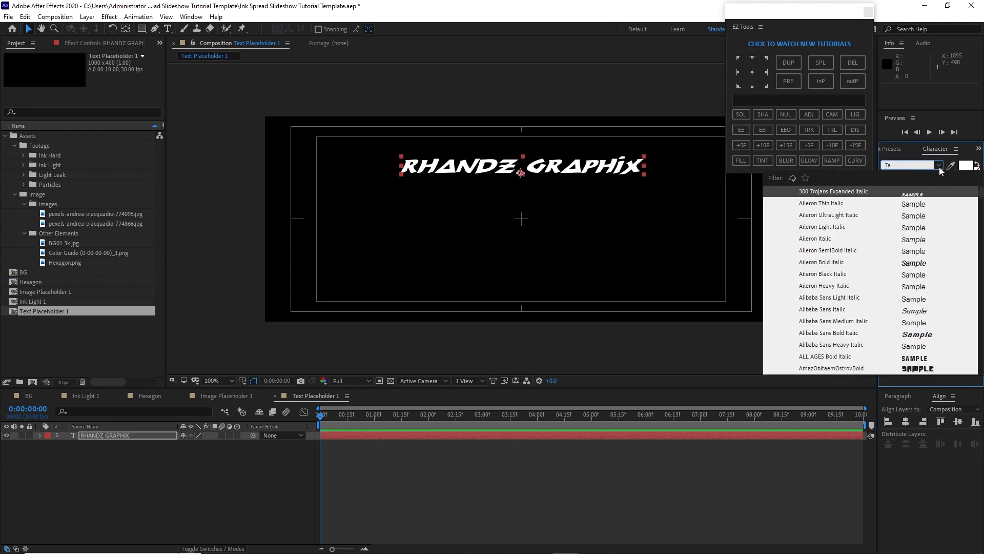
type("homa")
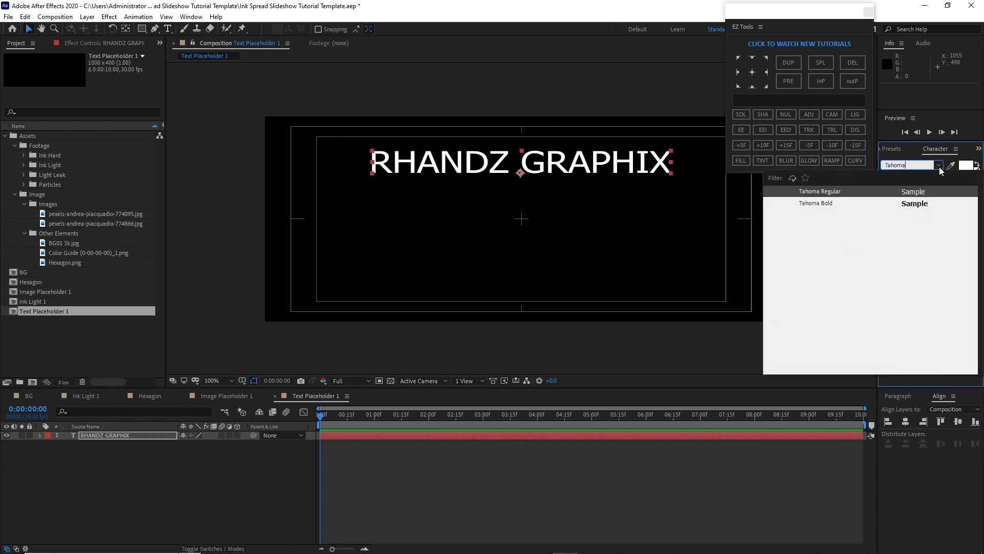
key("Return")
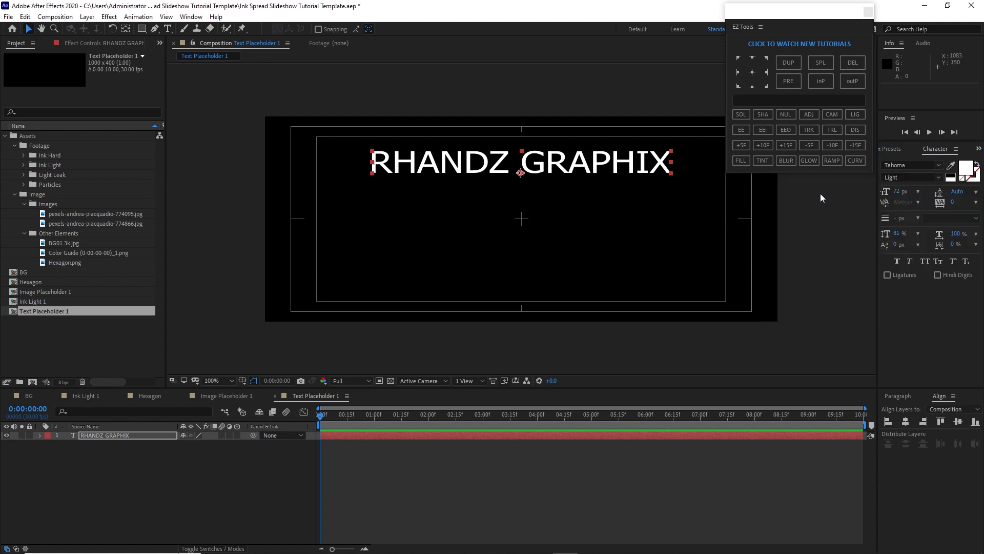
left_click(938, 177)
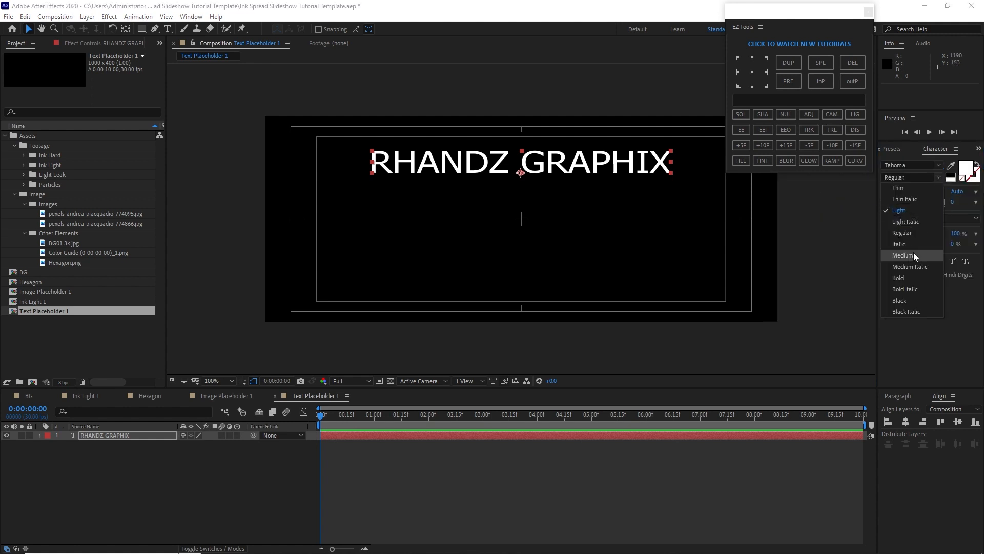
left_click(896, 180)
left_click(898, 192)
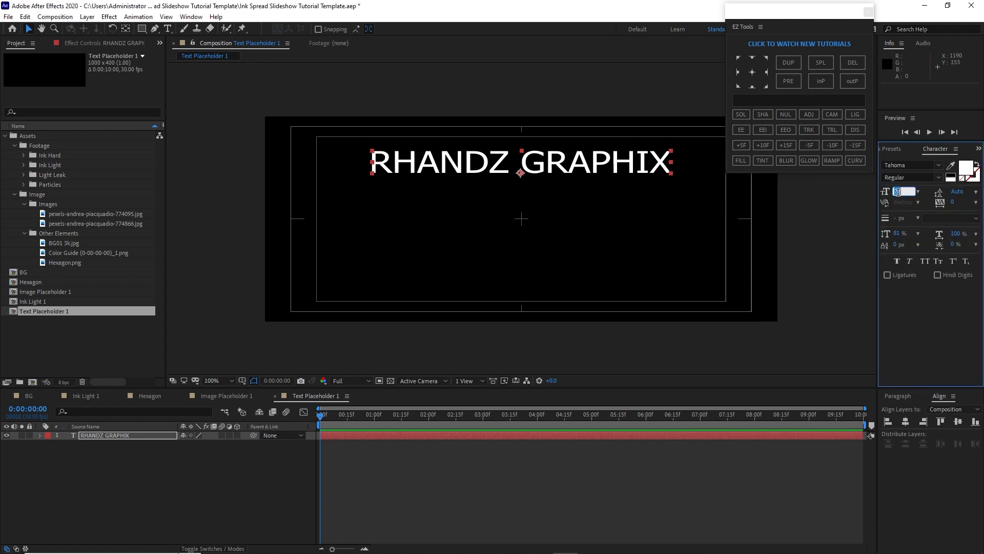
type("100")
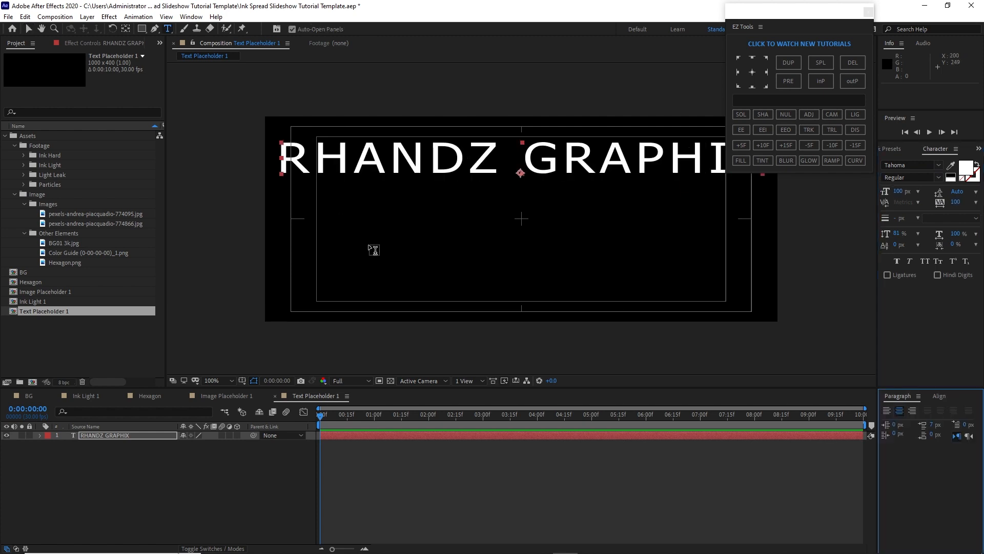
Add a second text layer reading presents below the title
left_click(379, 260)
type("pr")
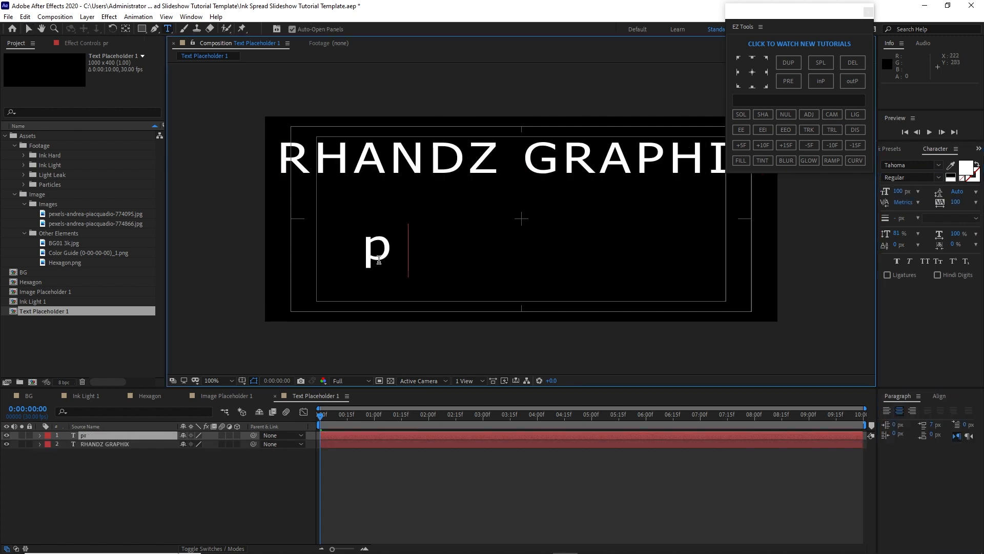
type("esent")
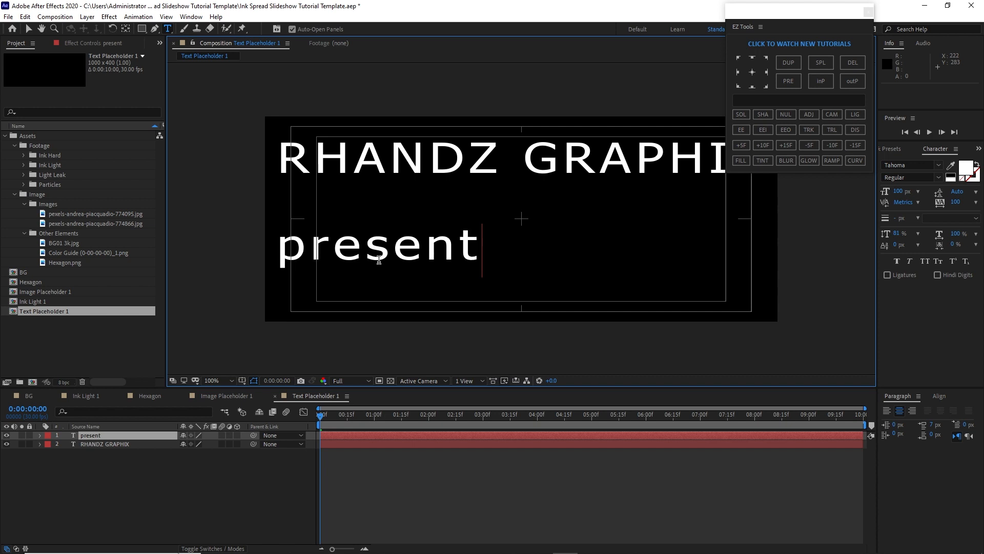
type("s")
left_click(28, 29)
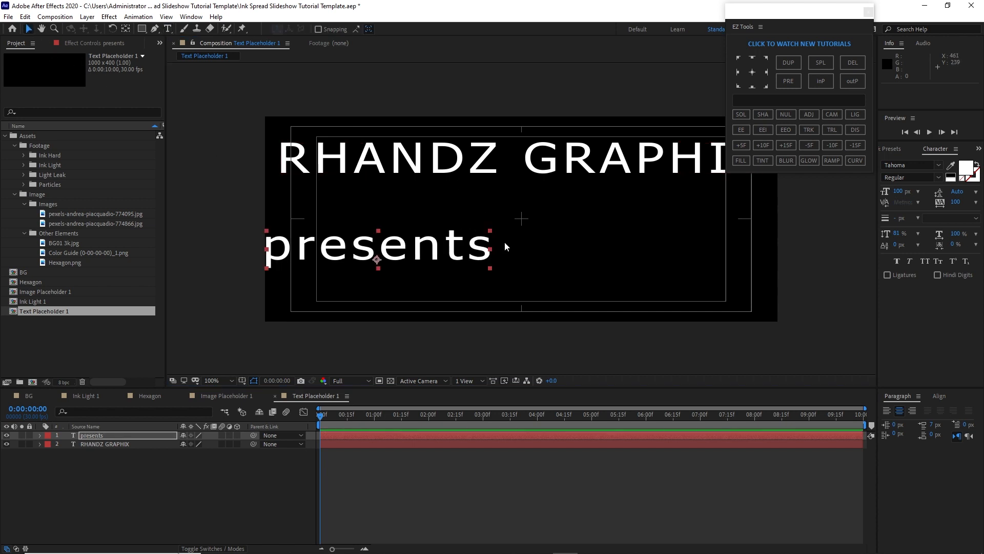
Center the presents text horizontally and set its font size to 72 px
left_click(939, 396)
left_click(907, 422)
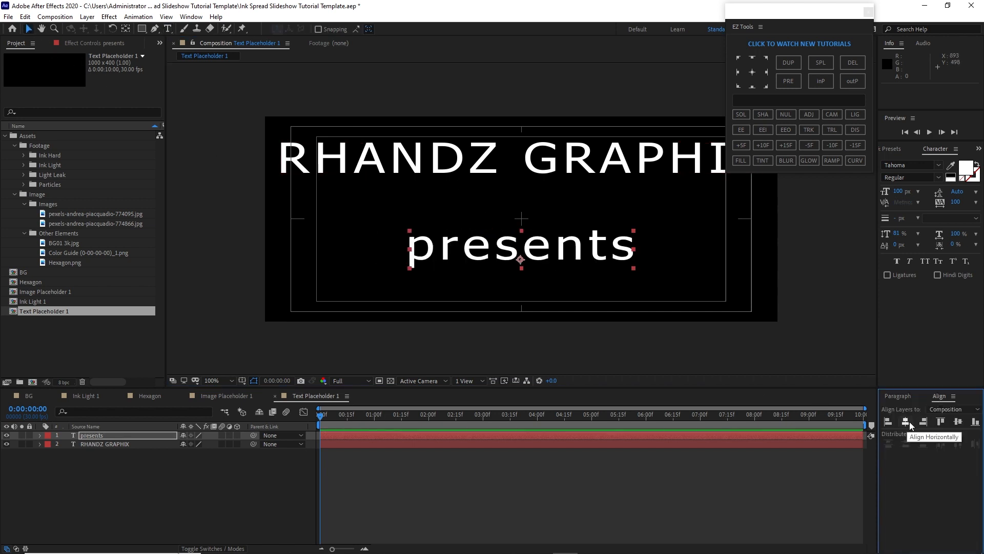
left_click(918, 192)
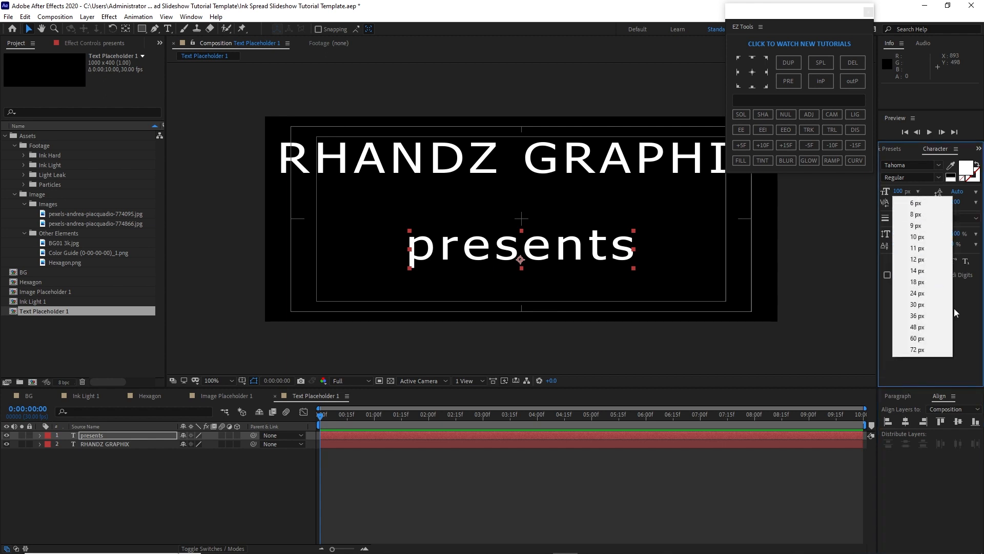
left_click(933, 350)
Move the title down closer to presents, nudge presents up, and re-center the title horizontally
left_click_drag(521, 173, 522, 199)
left_click_drag(528, 256, 528, 253)
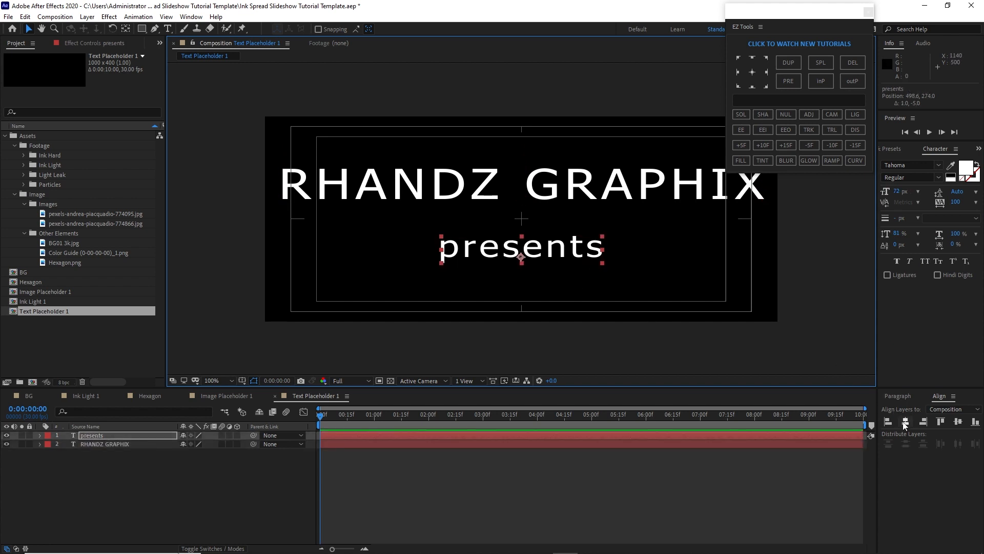
left_click(892, 409)
left_click(620, 190)
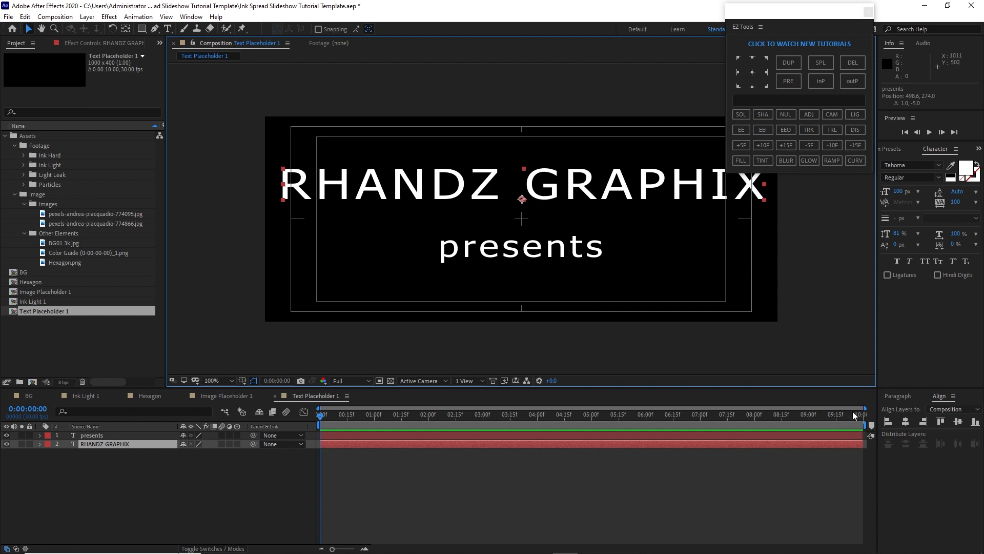
left_click(905, 421)
Change the presents text font to Space Grotesk Regular
left_click(552, 255)
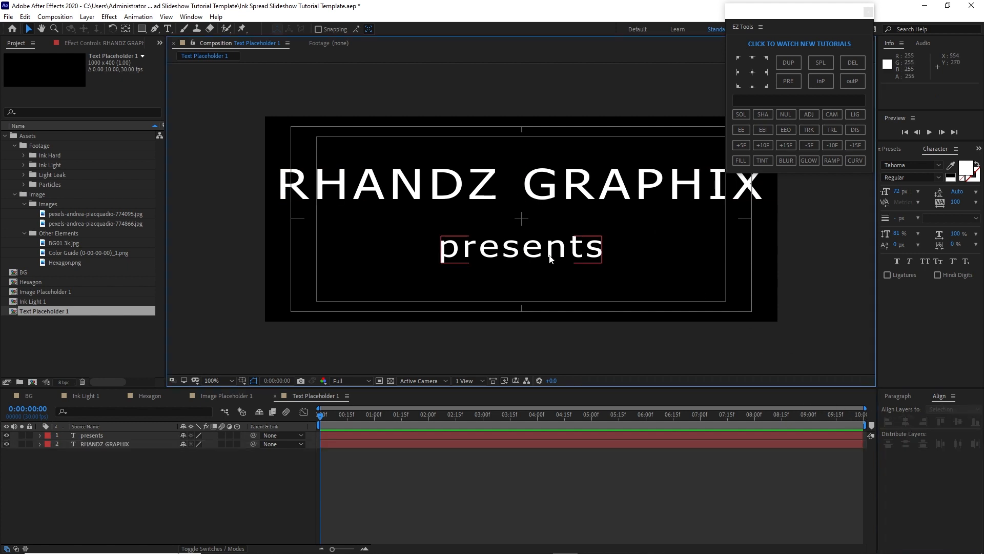
left_click(938, 165)
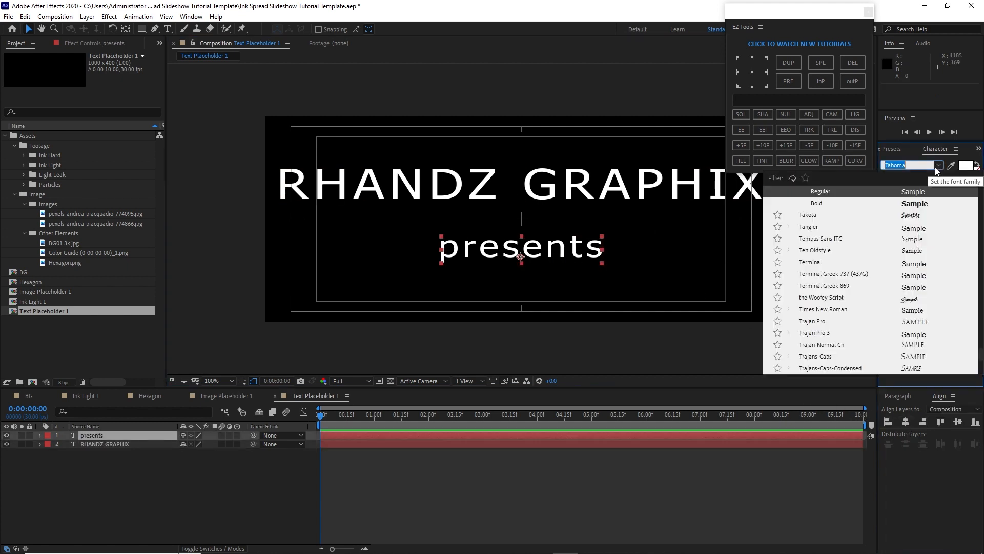
type("space")
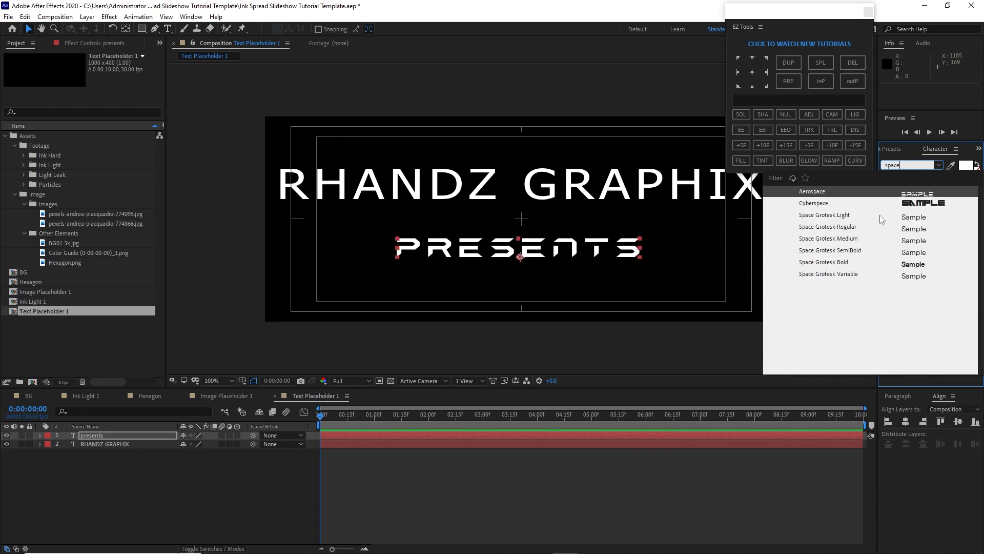
left_click(838, 226)
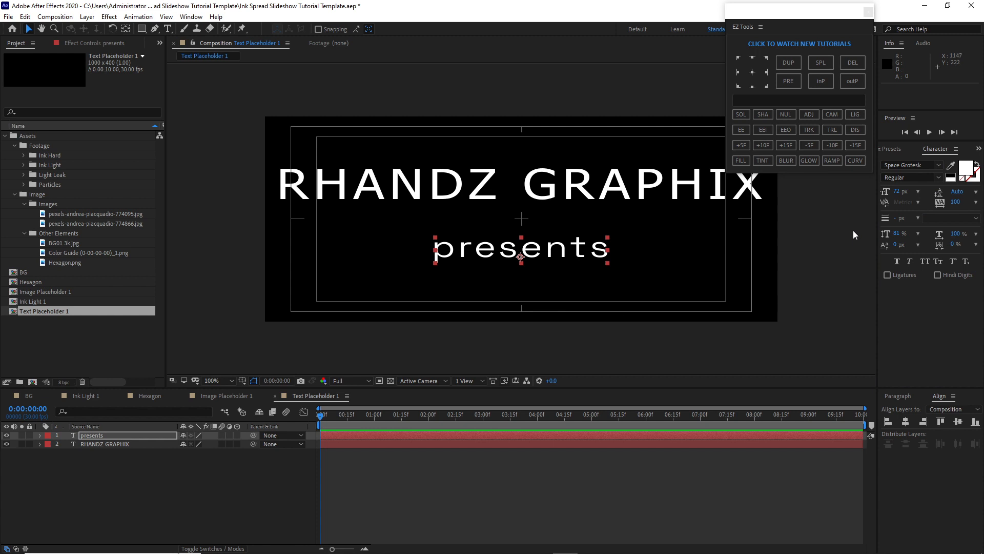
Create a new 1920 x 1080 px composition named Ink Hard
left_click(55, 17)
left_click(63, 31)
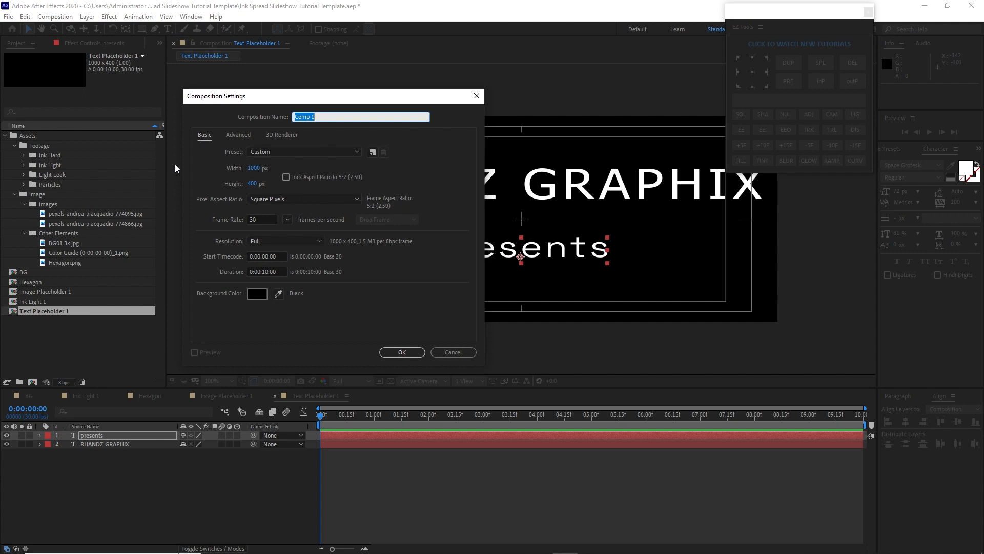
type("Ink Hard")
left_click(253, 169)
type("1920")
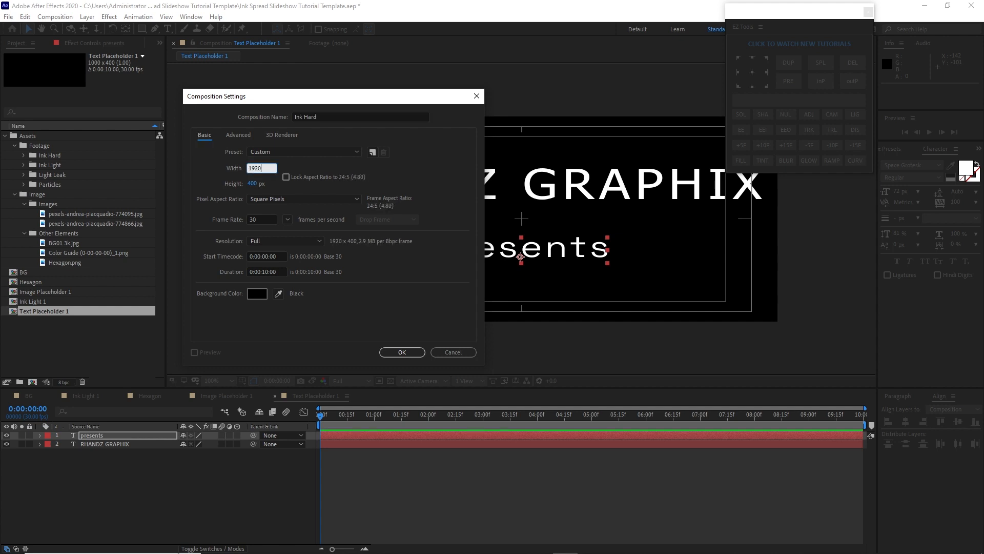
left_click(254, 184)
type("1080")
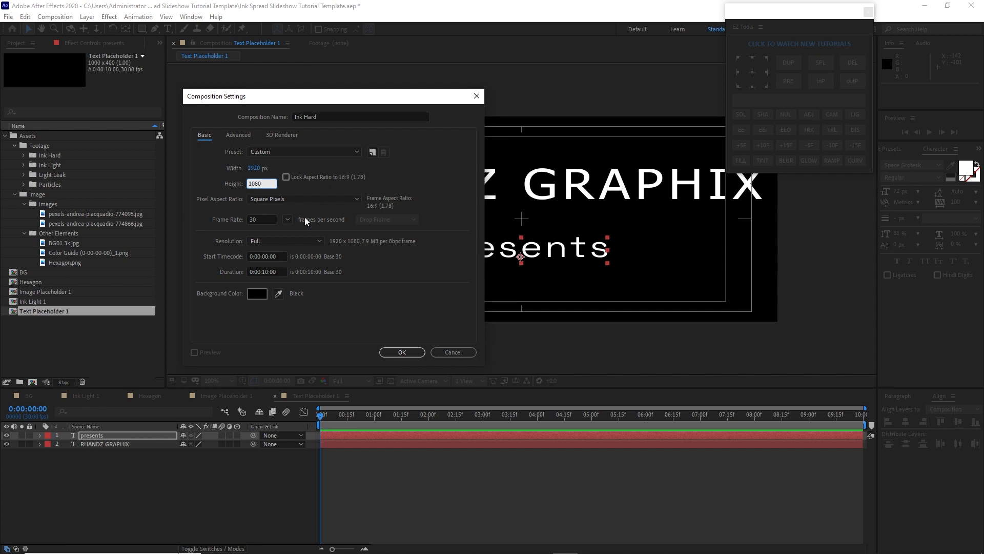
left_click(401, 353)
Add 001.mp4 from the Ink Hard footage folder into the Ink Hard composition
left_click(104, 353)
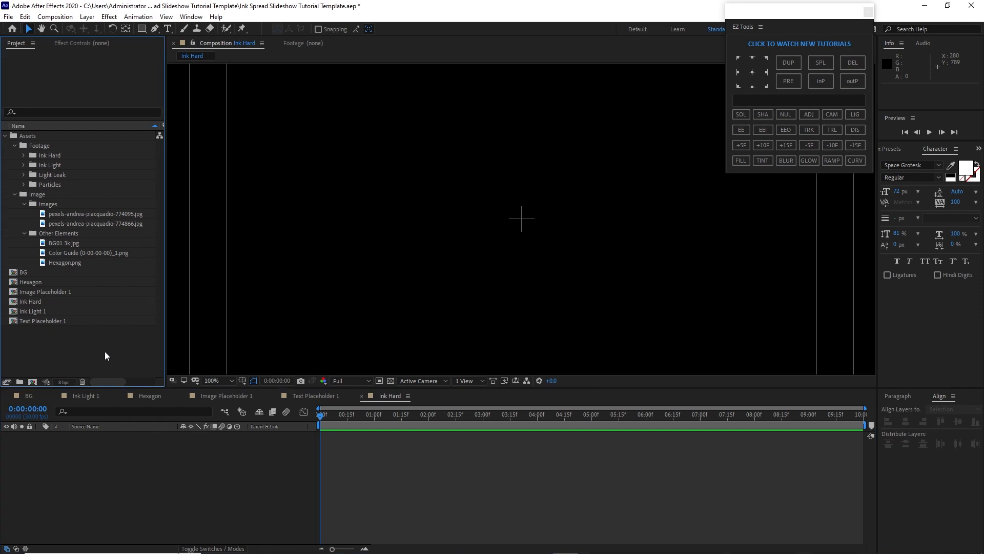
left_click(24, 155)
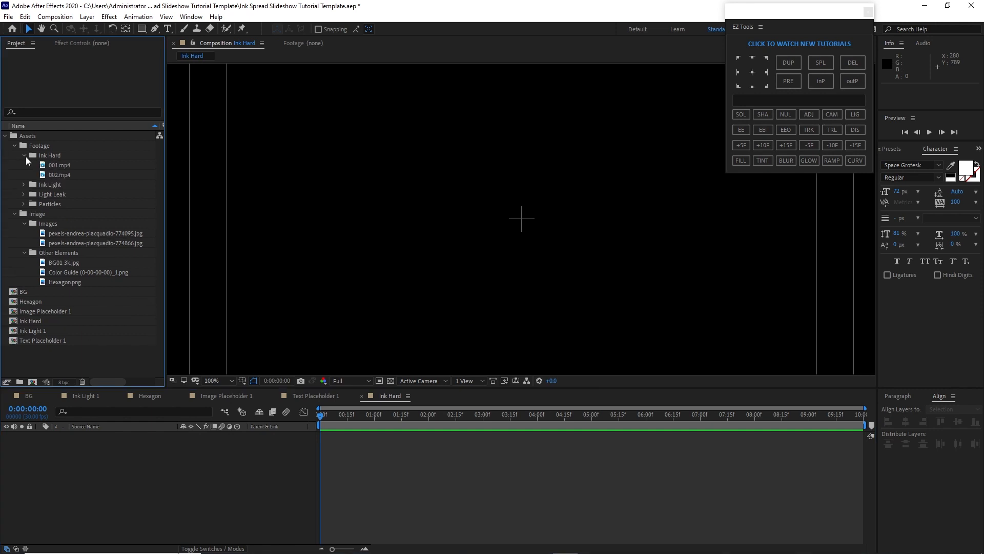
left_click(56, 165)
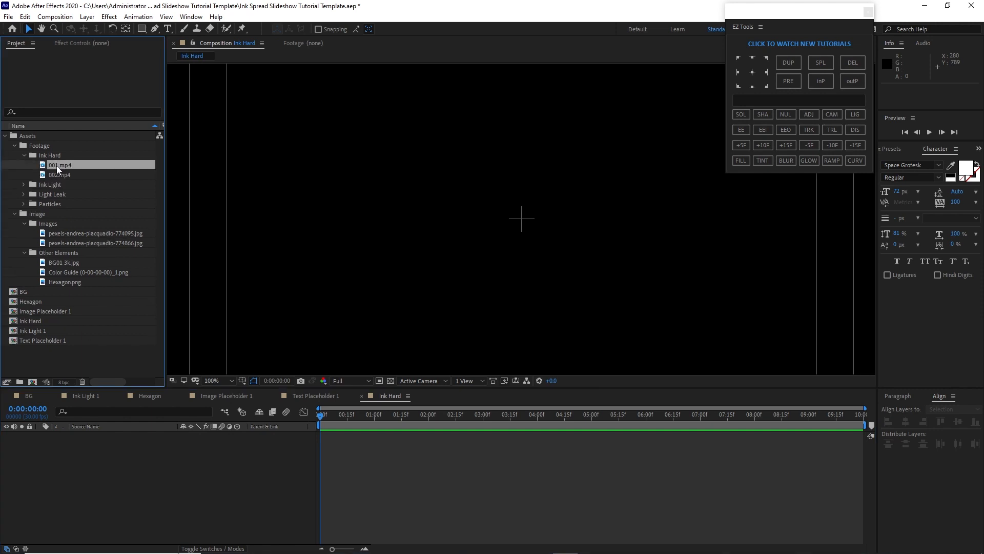
left_click_drag(57, 165, 154, 451)
key("comma")
key("comma")
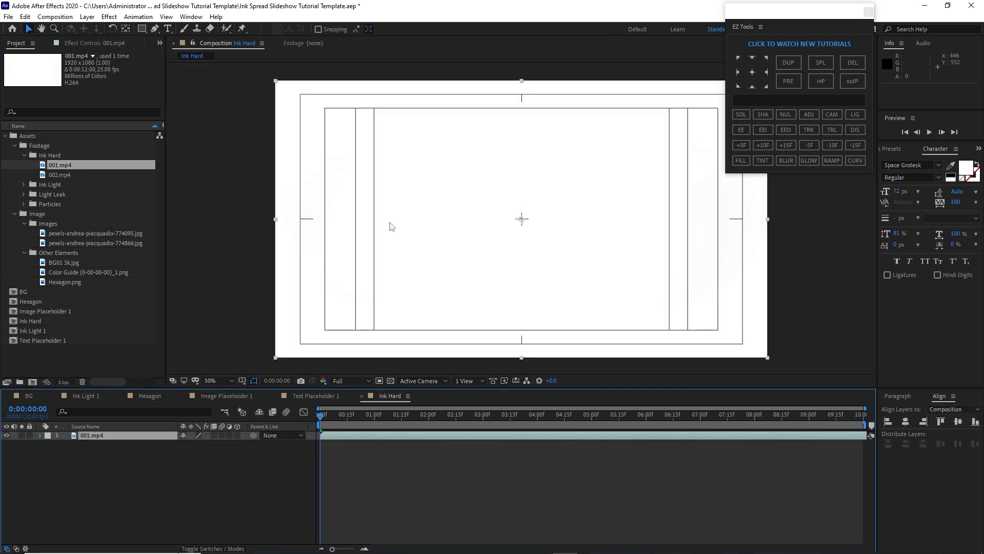
key("comma")
Create a new composition named Particles and move it to the top level of the project
left_click(67, 17)
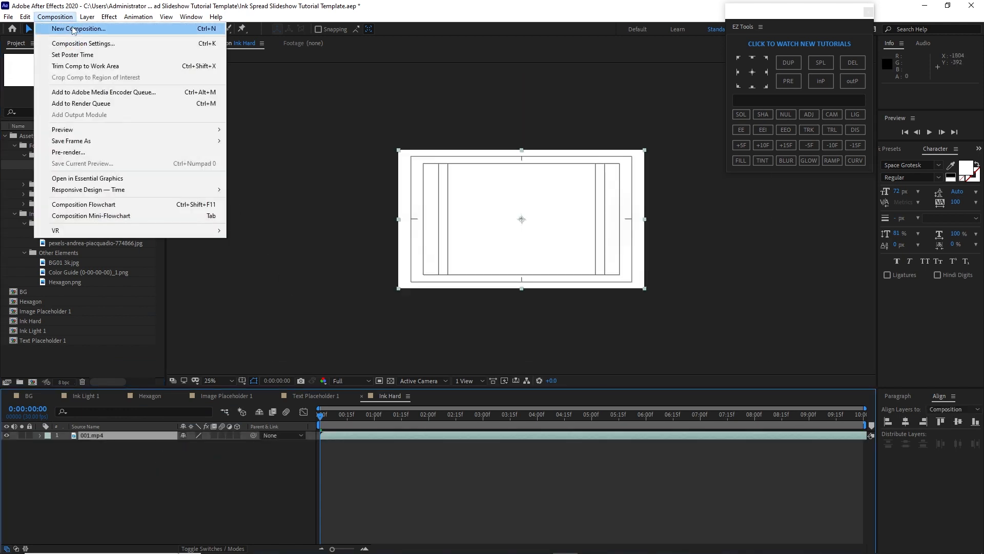
left_click(74, 29)
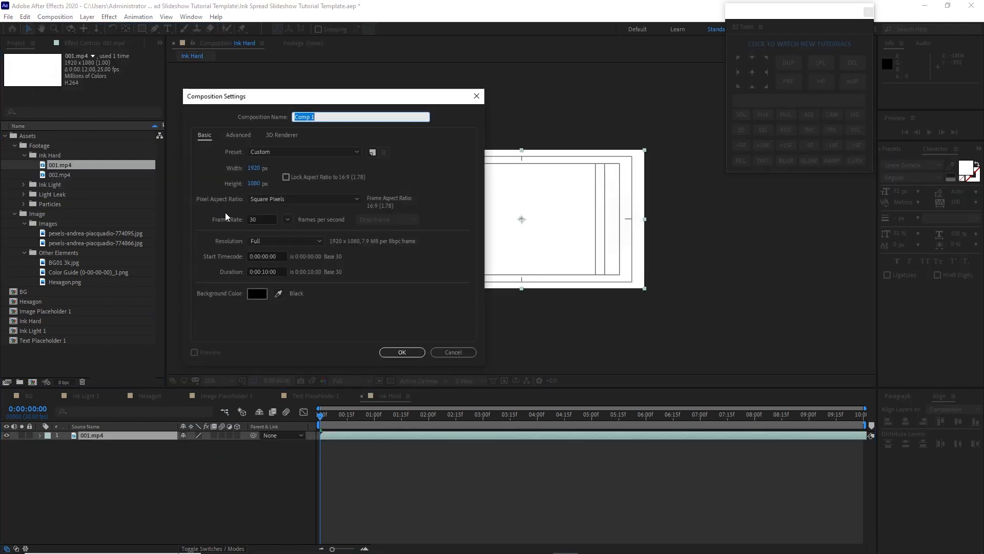
type("Particles")
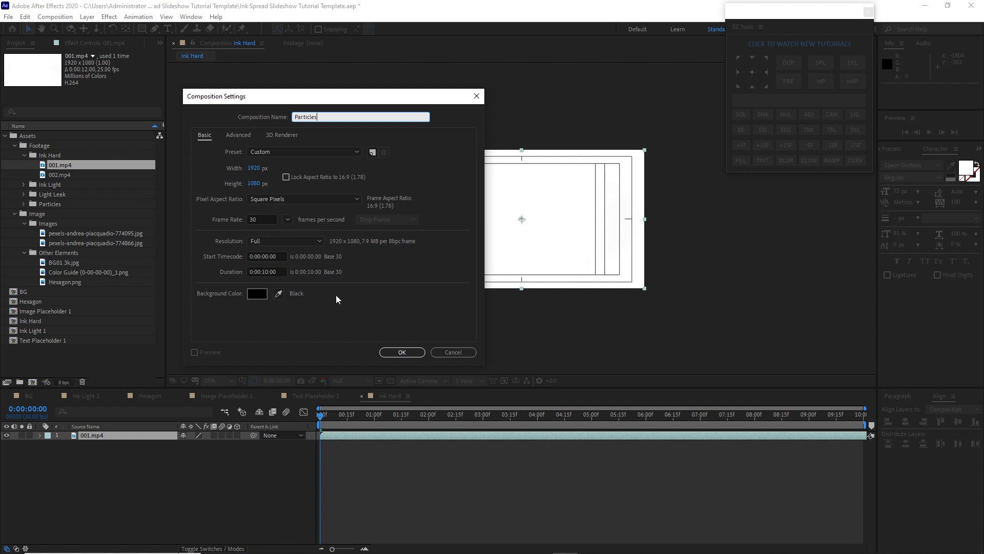
left_click(402, 353)
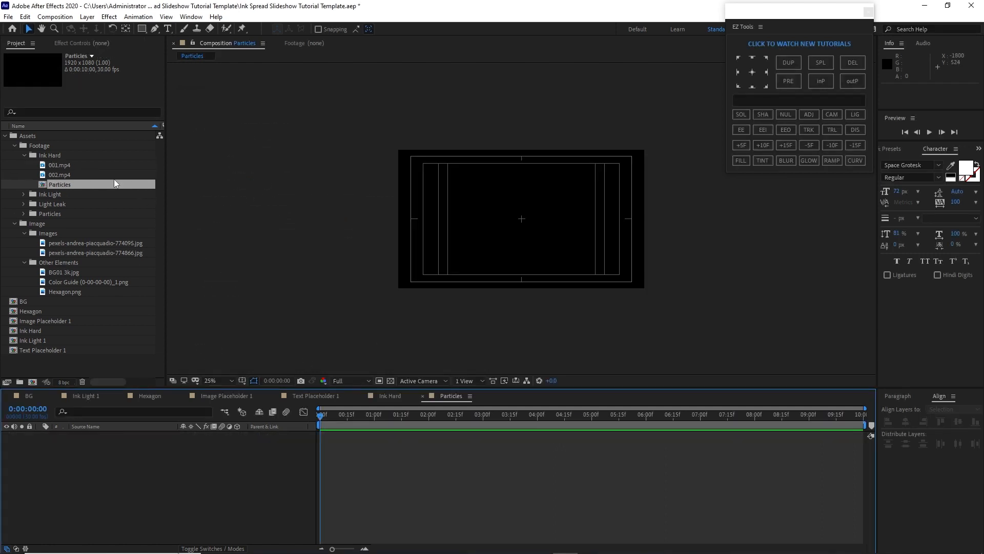
left_click_drag(114, 180, 117, 361)
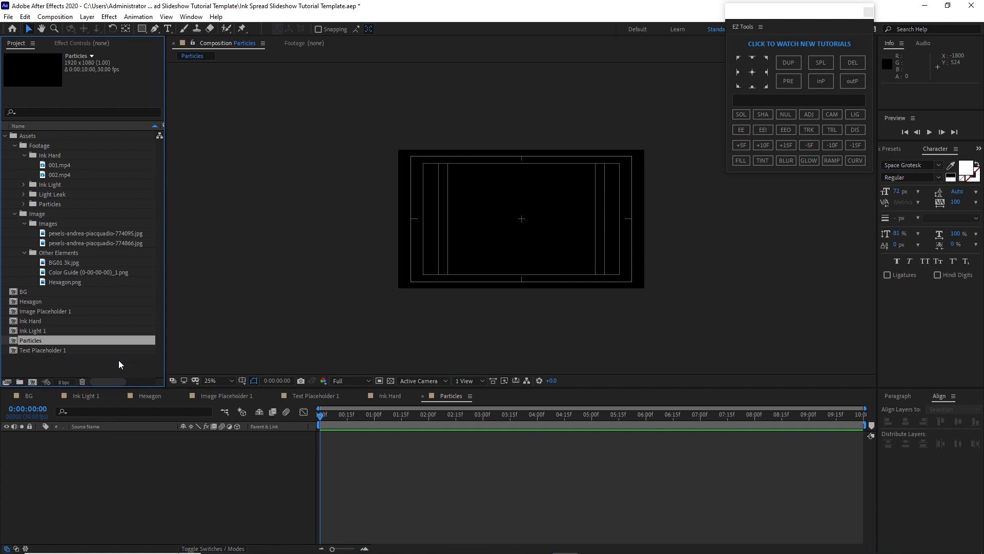
Add Particle 01.mov from the Particles footage folder into the Particles composition
left_click(23, 204)
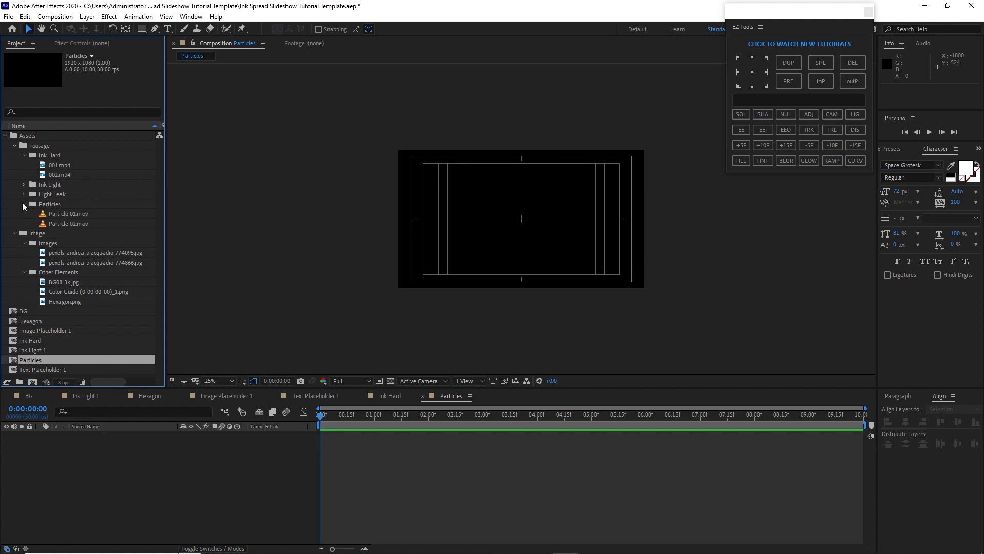
left_click(64, 214)
left_click_drag(65, 214, 127, 456)
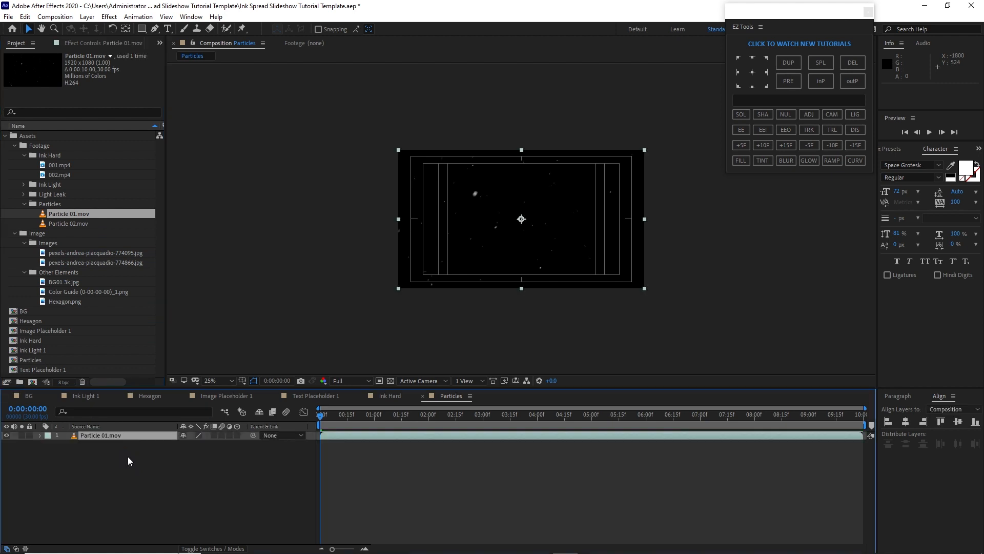
Collapse the asset folders and create a new composition named Scene 1
left_click(24, 272)
left_click(24, 243)
left_click(14, 233)
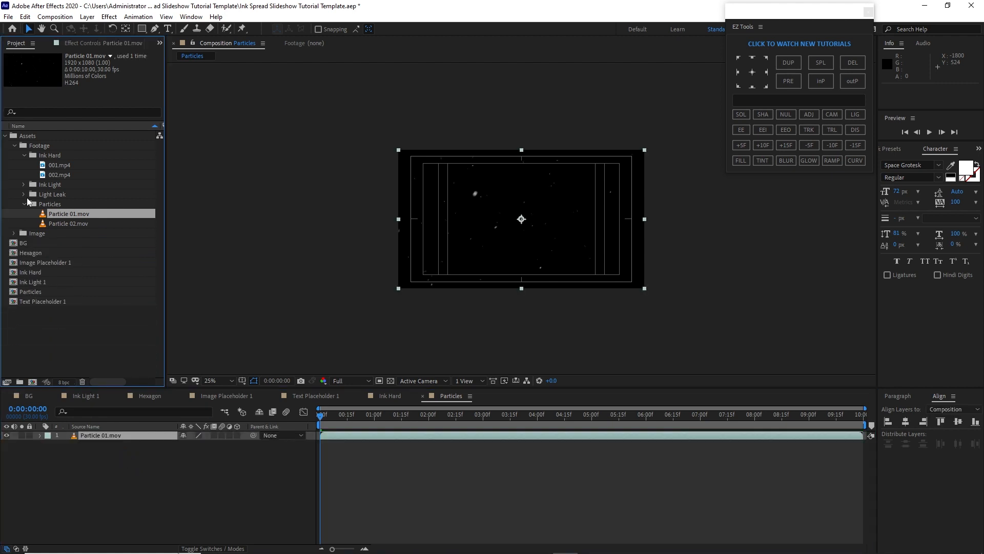
left_click(24, 204)
left_click(24, 156)
left_click(15, 146)
left_click(6, 137)
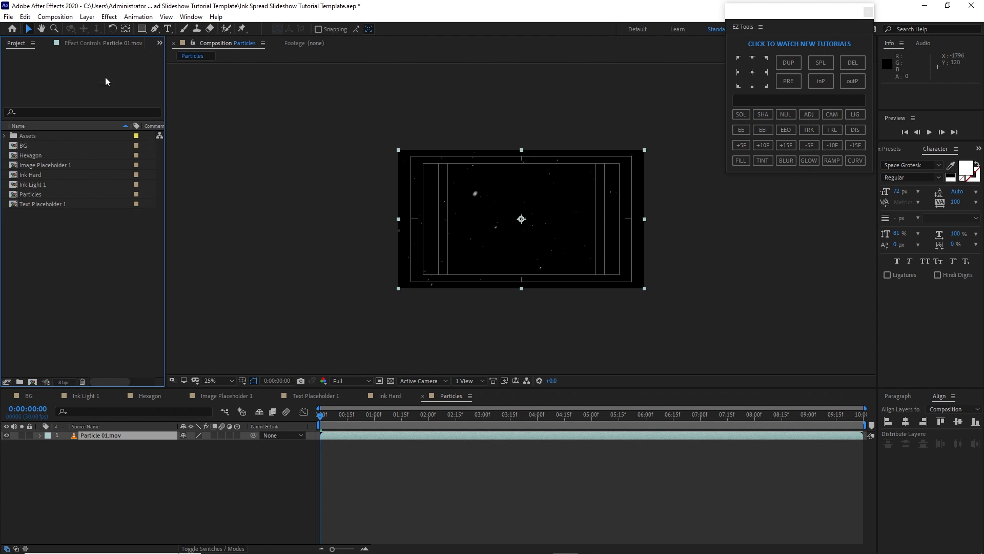
left_click(55, 16)
left_click(67, 29)
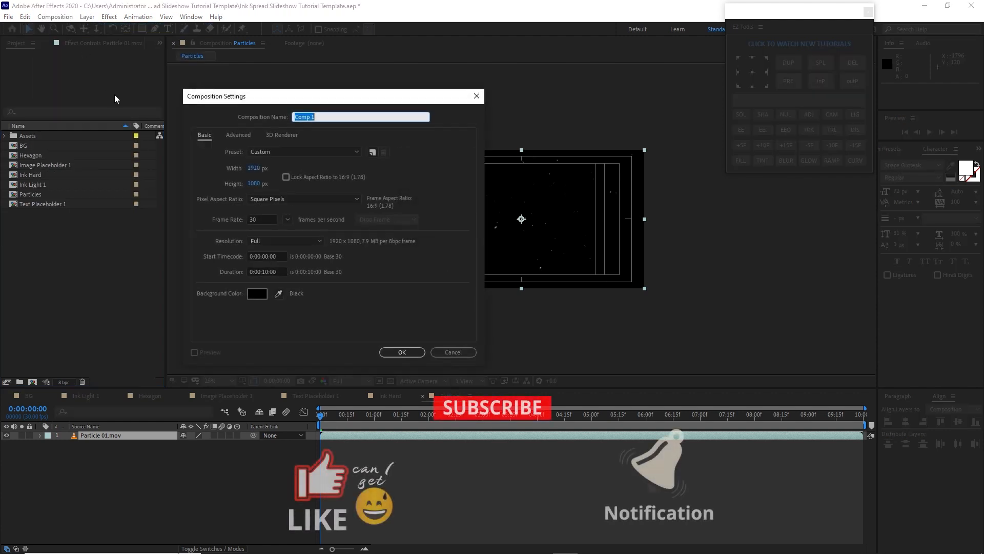
type("Sc")
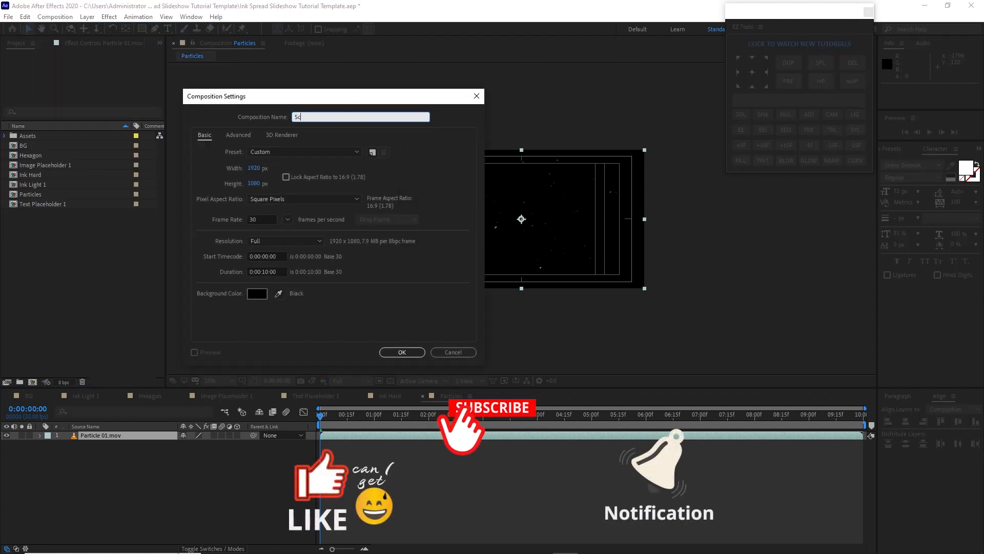
type("ene 1")
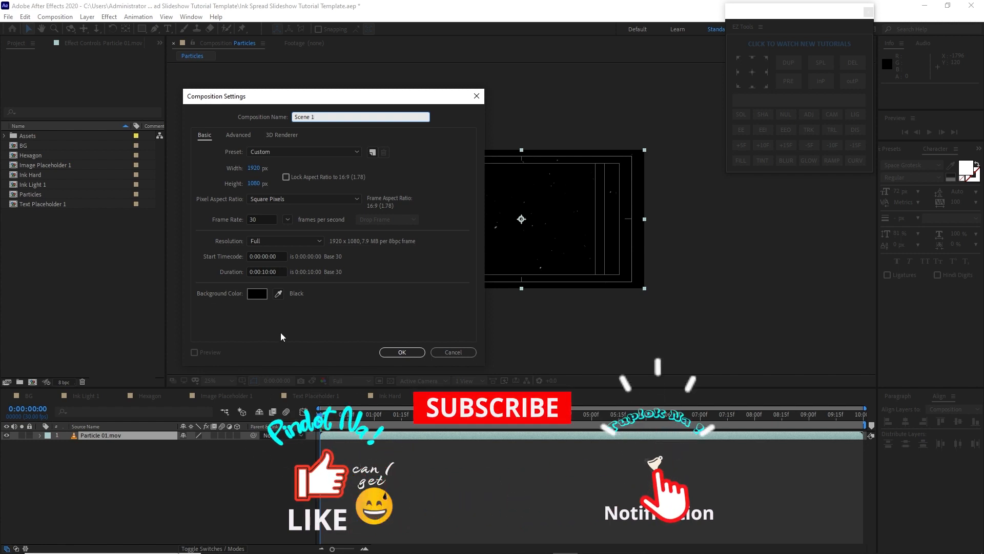
left_click(400, 352)
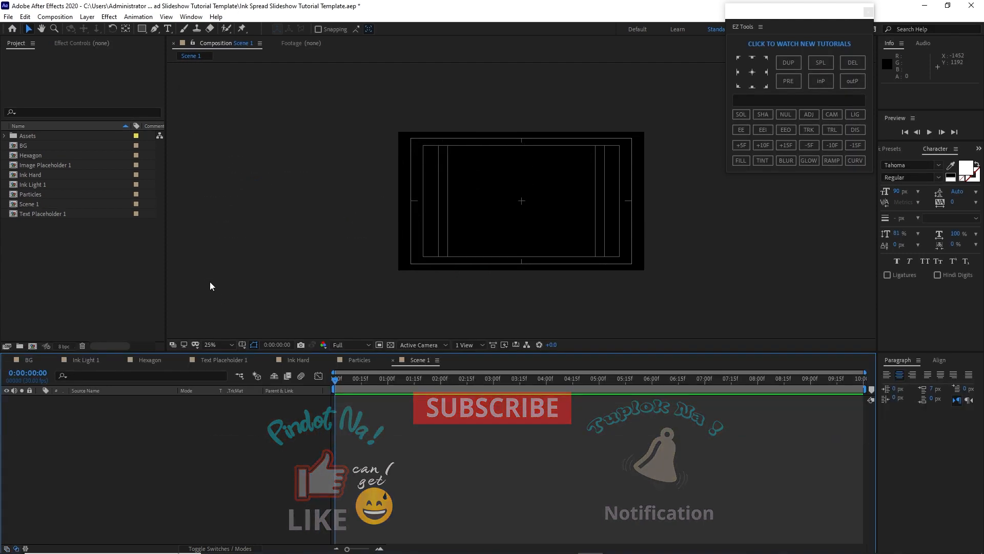
Add the BG composition to Scene 1 and make it a 3D layer
left_click(34, 145)
left_click_drag(34, 145, 97, 438)
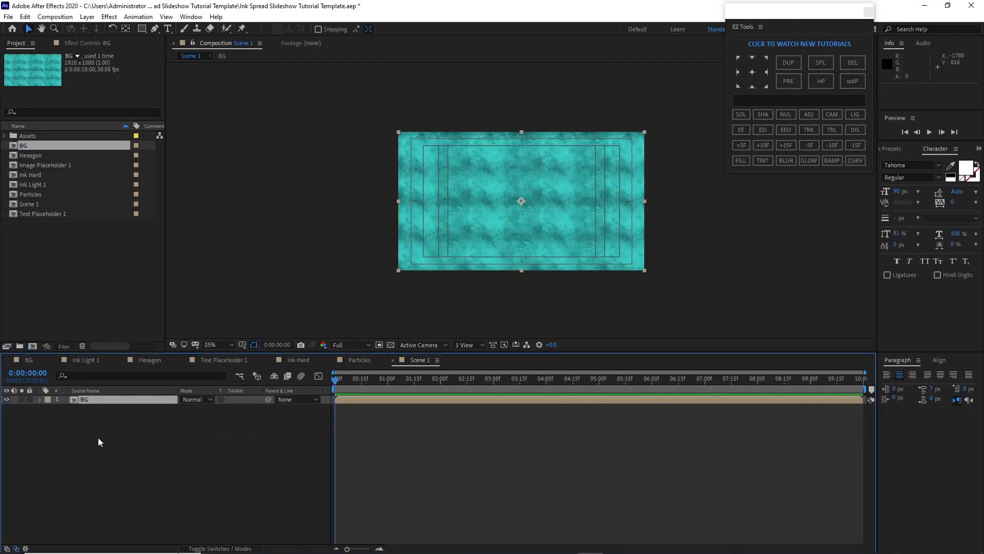
left_click(225, 549)
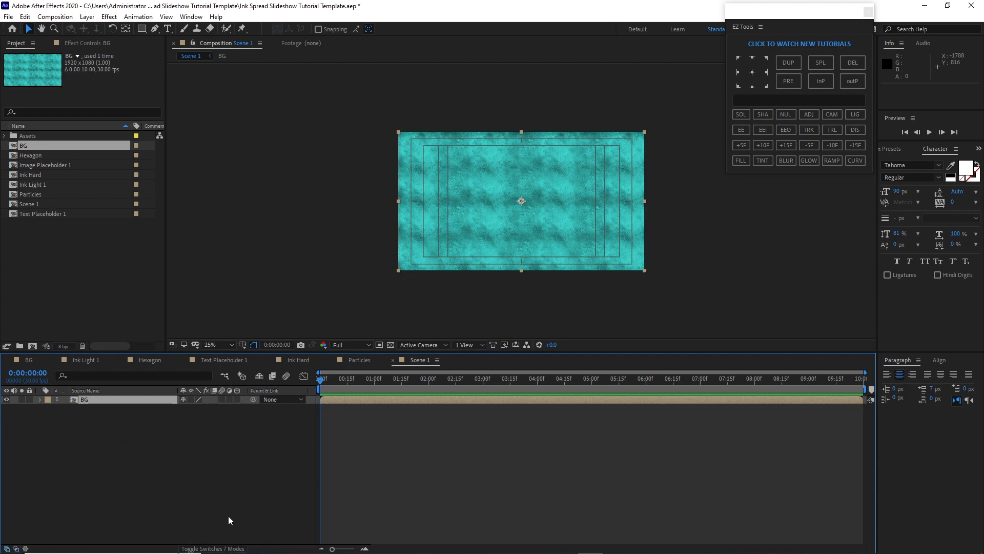
left_click(237, 400)
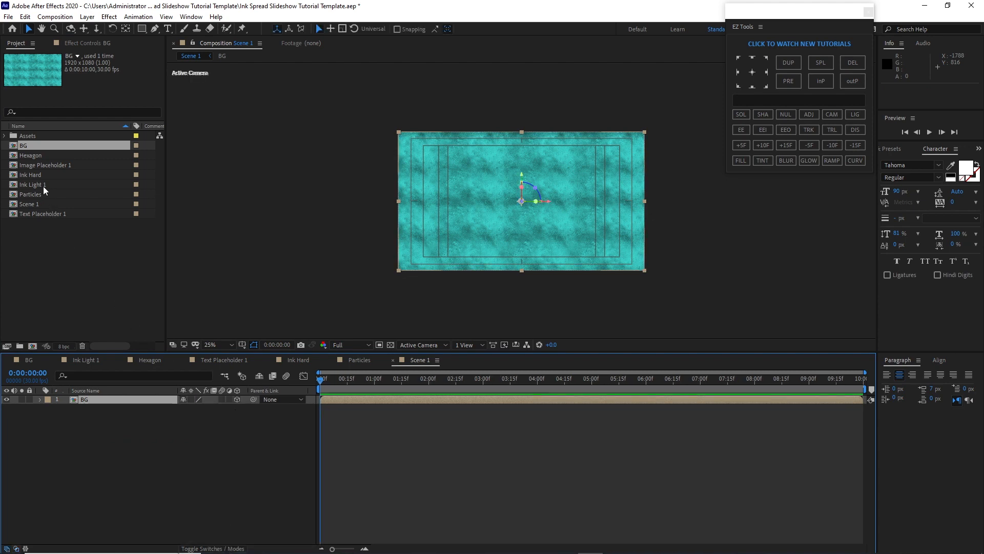
Add Ink Light 1 above BG as a 3D layer and set its blend mode to Multiply
mouse_move(43, 185)
left_mouse_down()
mouse_move(65, 268)
mouse_move(144, 390)
mouse_move(103, 395)
left_mouse_up()
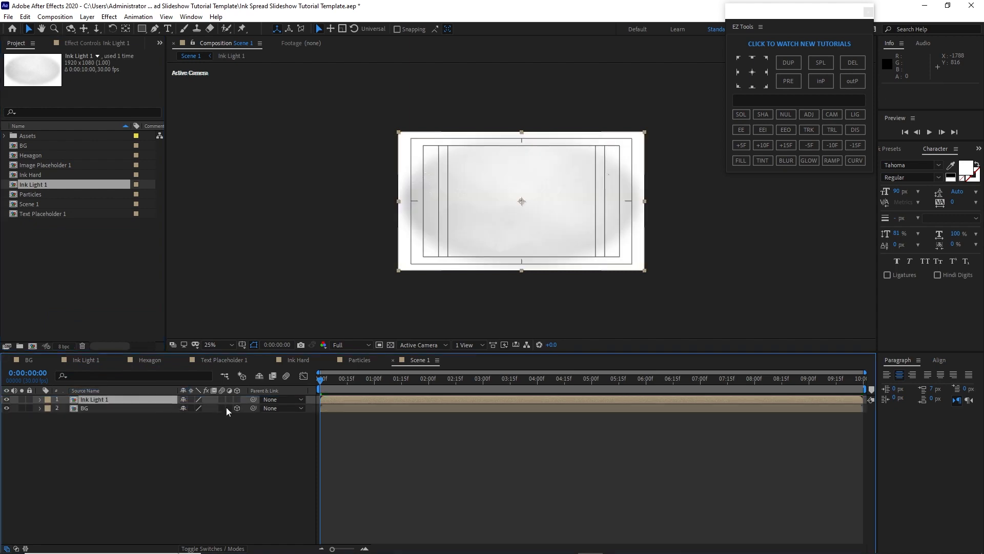
left_click(237, 399)
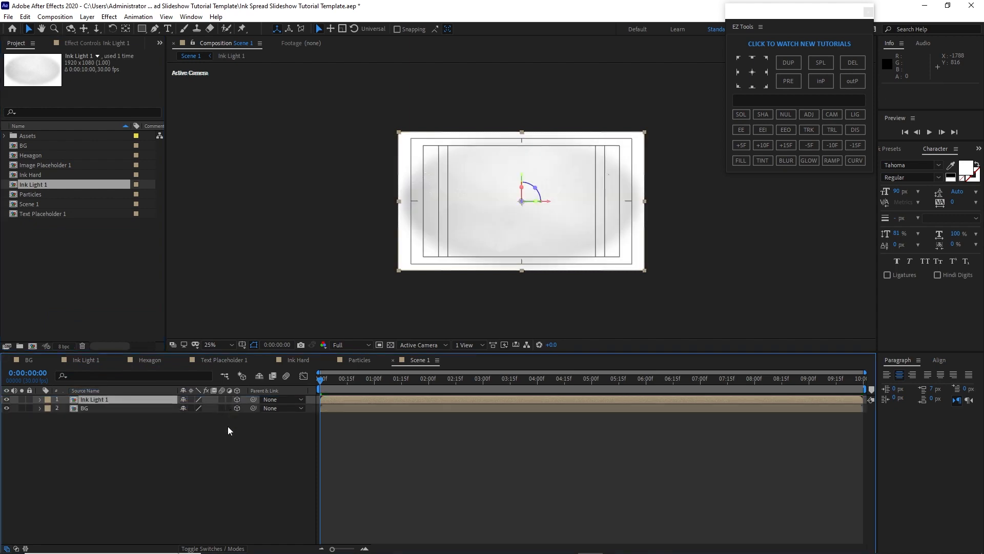
left_click(225, 549)
left_click(196, 399)
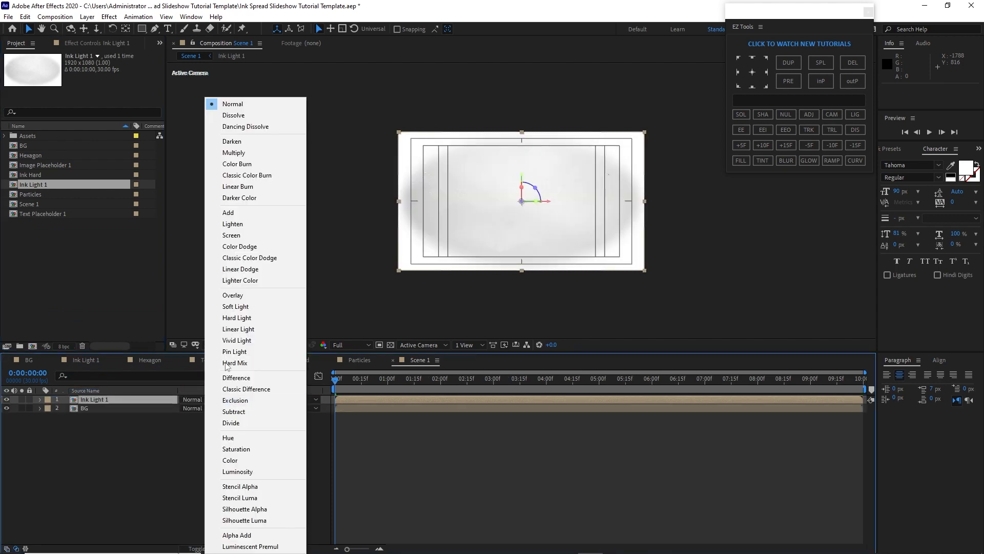
left_click(233, 161)
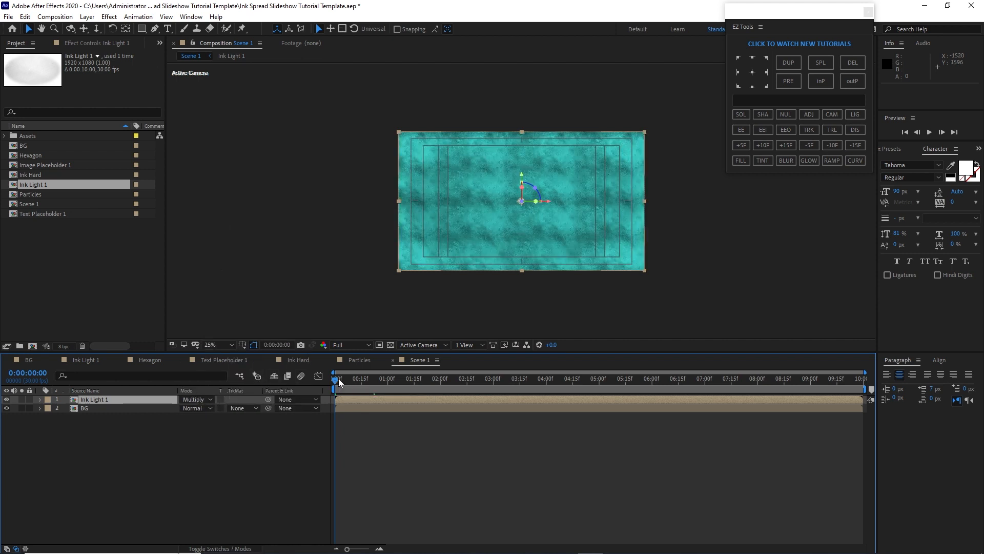
Make the Ink Light 1 layer start at 0:00:00:18
mouse_move(336, 380)
left_mouse_down()
mouse_move(370, 384)
mouse_move(366, 404)
left_mouse_up()
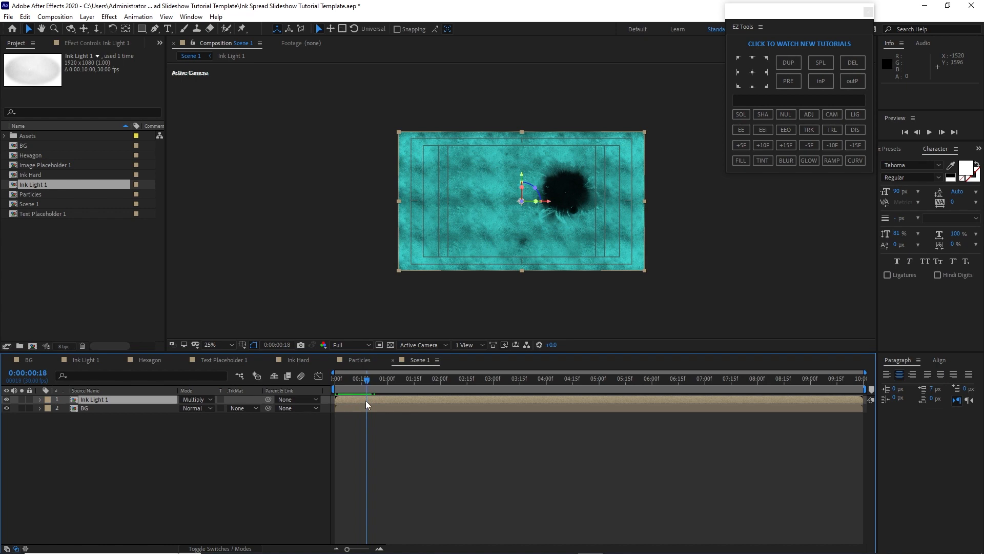
key("bracketleft")
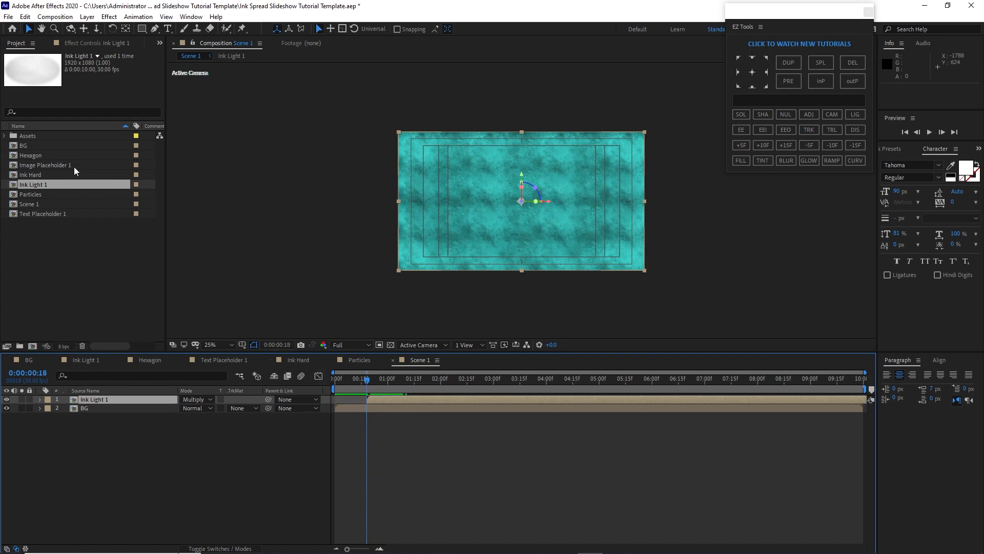
Add the Hexagon composition on top and set its blend mode to Overlay
mouse_move(63, 155)
left_mouse_down()
mouse_move(103, 393)
mouse_move(116, 400)
left_mouse_up()
left_click(208, 400)
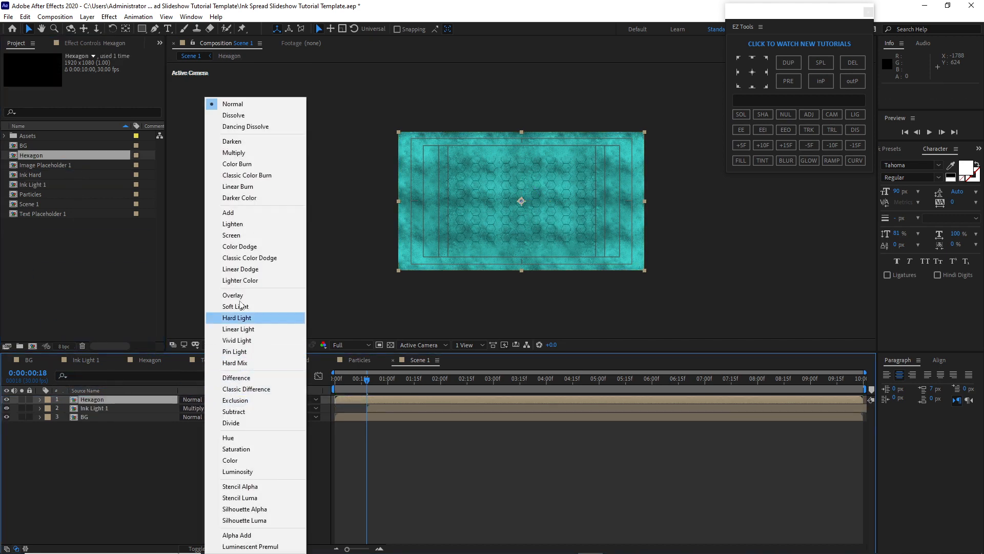
left_click(255, 297)
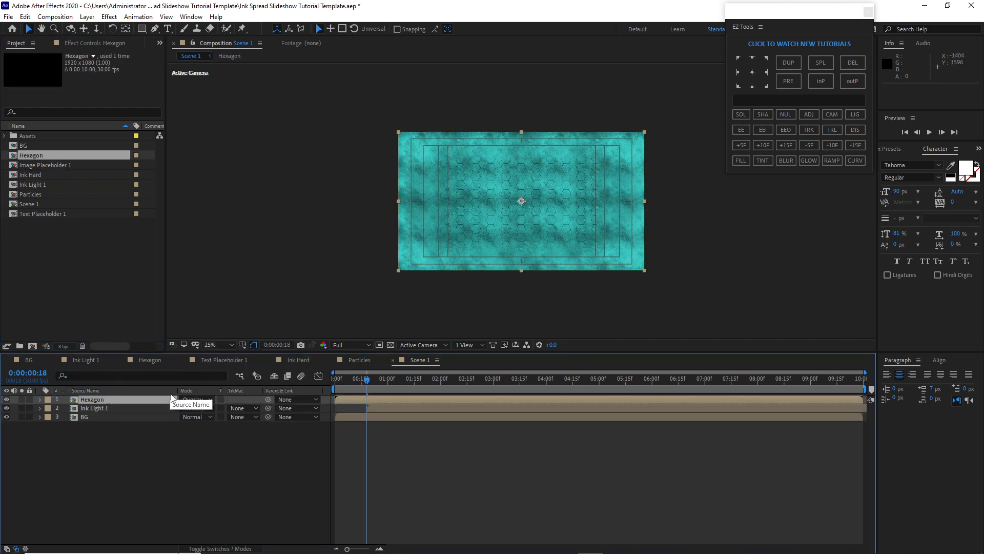
Set the Hexagon layer's opacity to 50% and its scale to 50%
key("s")
key("shift+t")
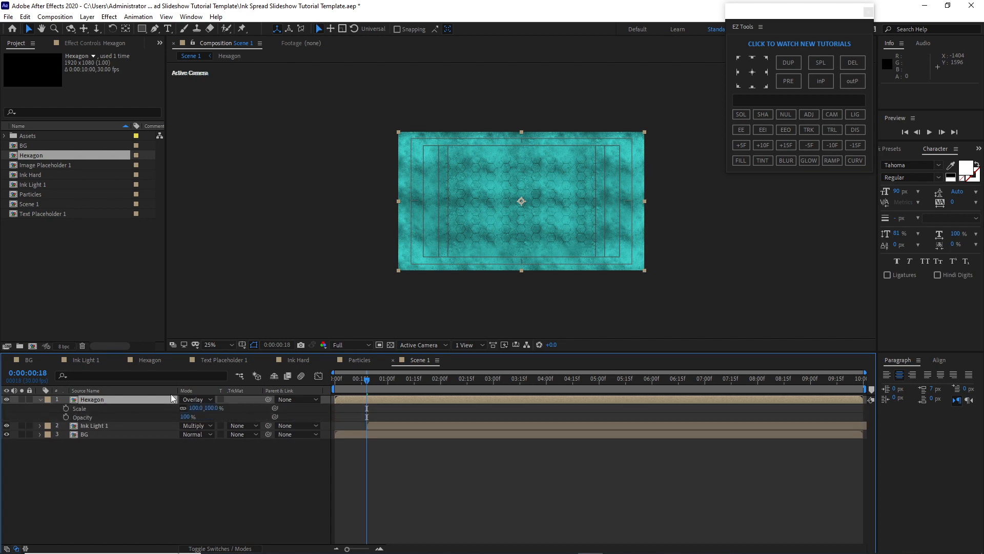
left_click(185, 417)
type("50")
left_click(196, 408)
type("5")
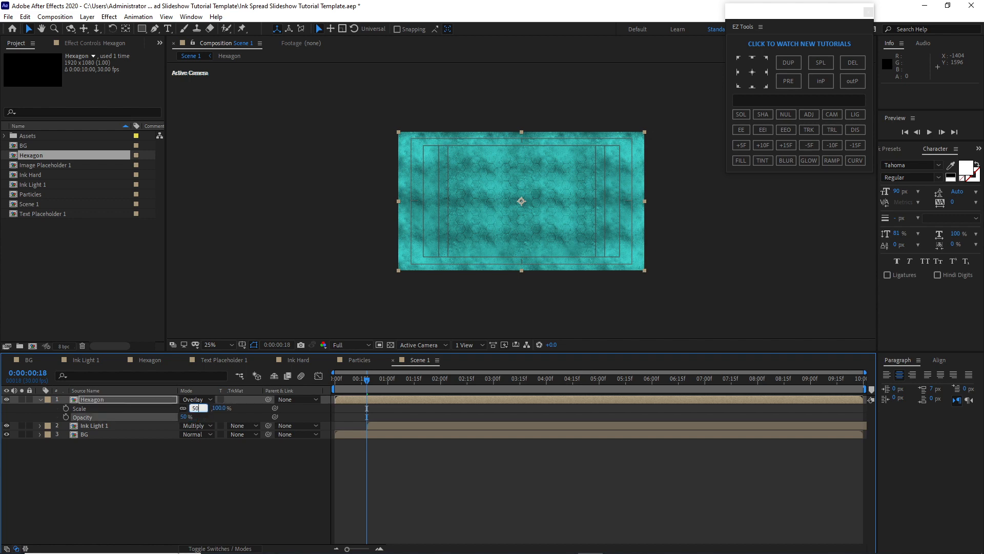
type("0")
left_click(159, 466)
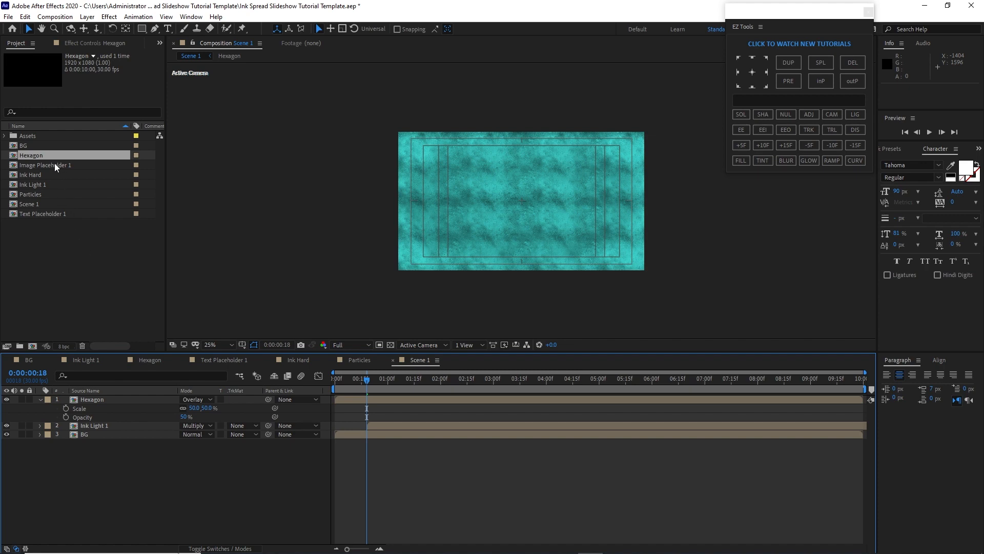
Add Image Placeholder 1 on top of Scene 1, trim it to start at 0:00:00:24, and scale it to 45%
left_click_drag(54, 163, 99, 343)
left_click_drag(103, 392, 105, 399)
left_click_drag(356, 378, 377, 382)
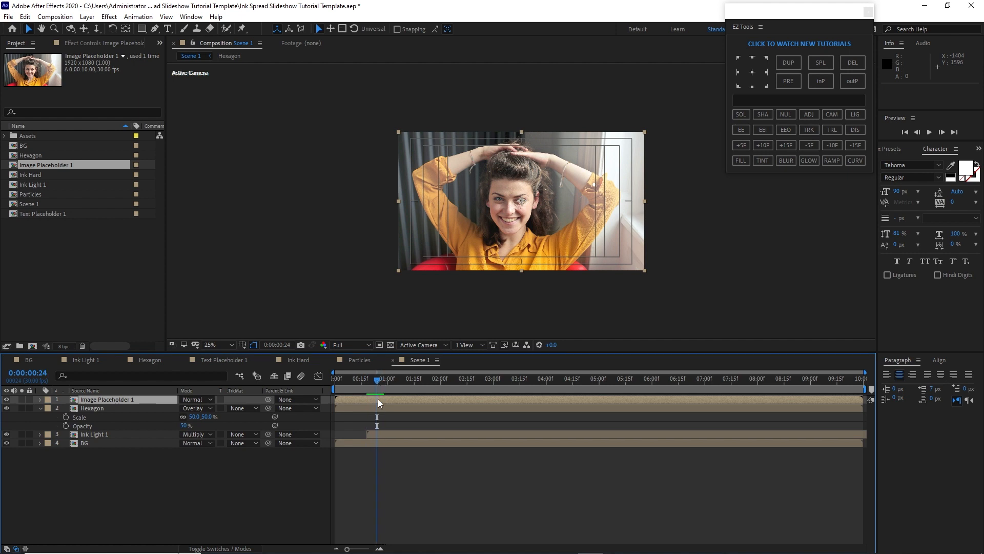
key("alt+bracketleft")
key("s")
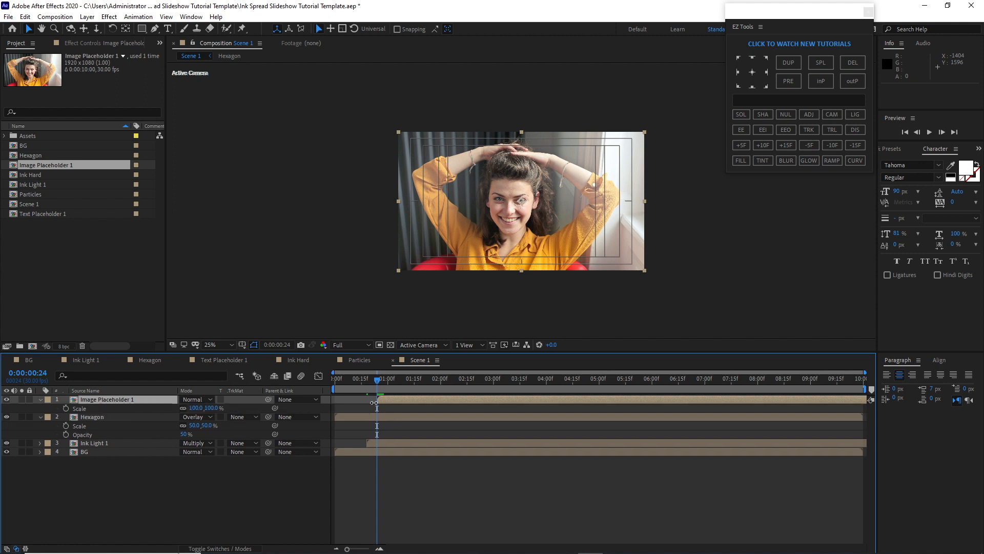
left_click(196, 408)
type("45")
key("Return")
Add an ellipse mask filling the Image Placeholder 1 layer and set its mask feather to 200 pixels
key("q")
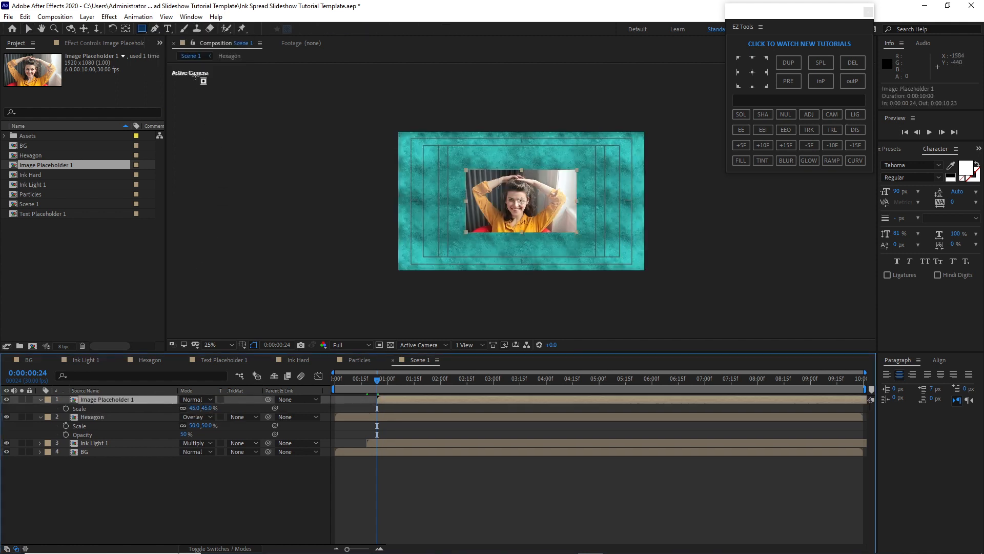
left_click_drag(143, 29, 170, 50)
double_click(142, 31)
key("v")
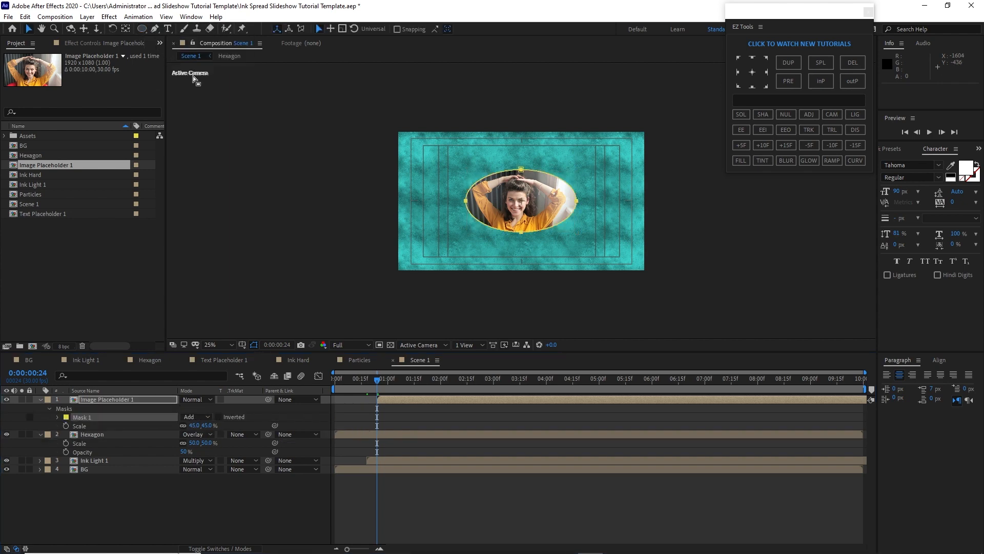
left_click(57, 417)
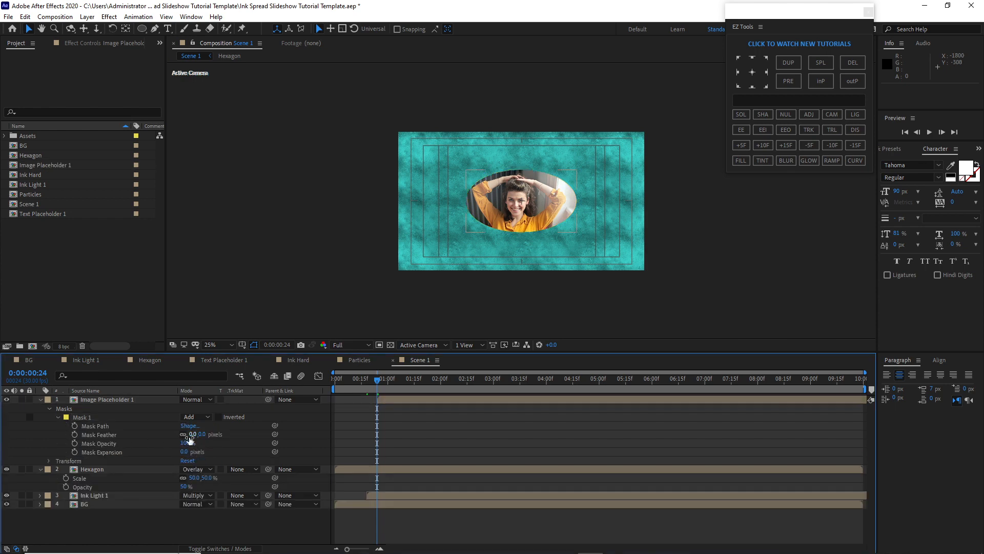
left_click(192, 434)
type("200")
key("Return")
Reshape the ellipse mask by pulling its top and side points slightly inward
left_click(58, 417)
left_click(49, 409)
left_click(41, 400)
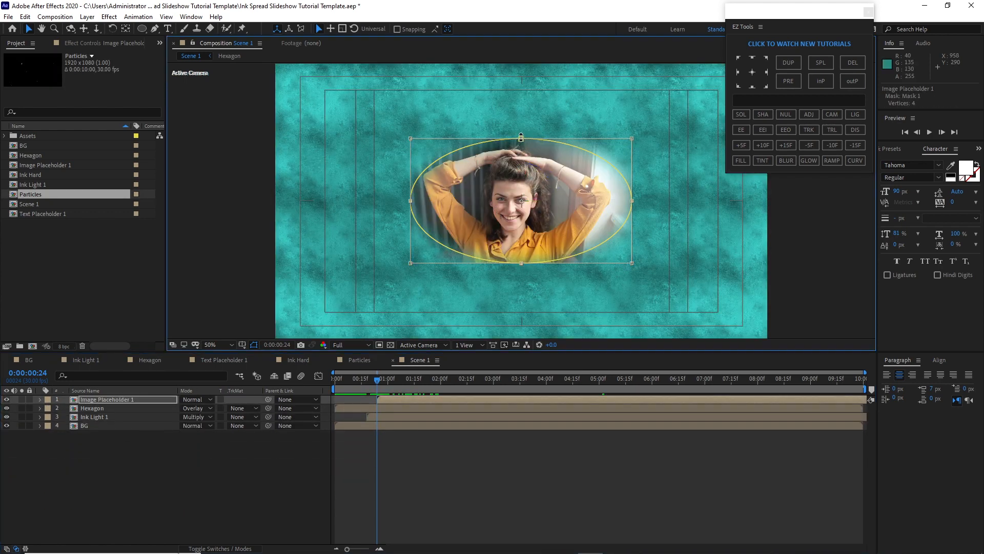
left_click_drag(521, 138, 521, 146)
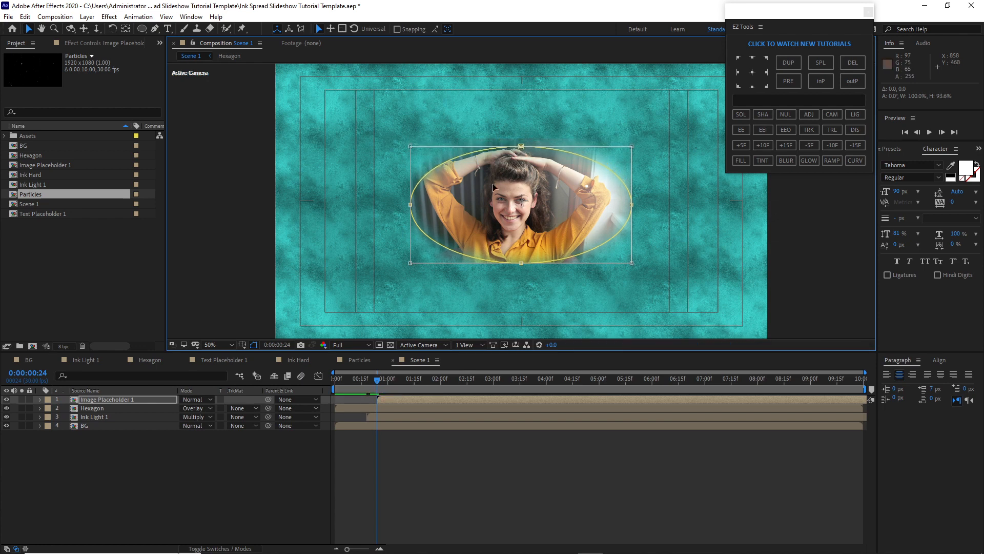
left_click_drag(411, 206, 421, 205)
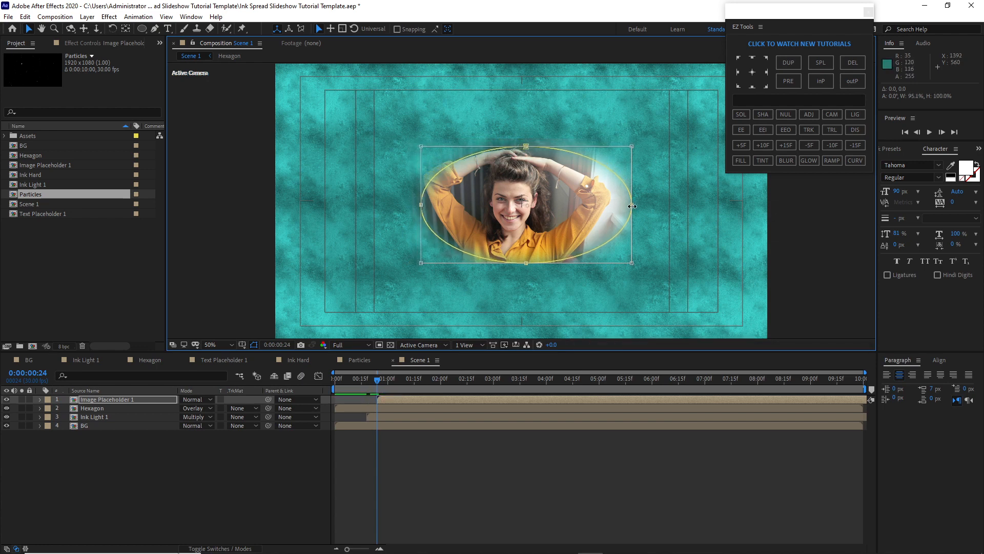
left_click_drag(632, 205, 618, 206)
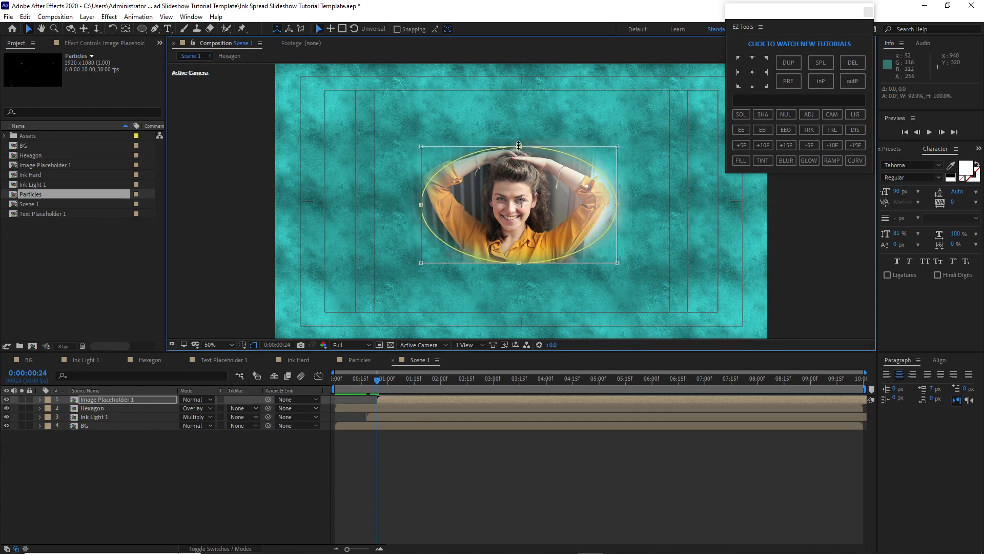
left_click_drag(520, 146, 519, 148)
left_click(159, 163)
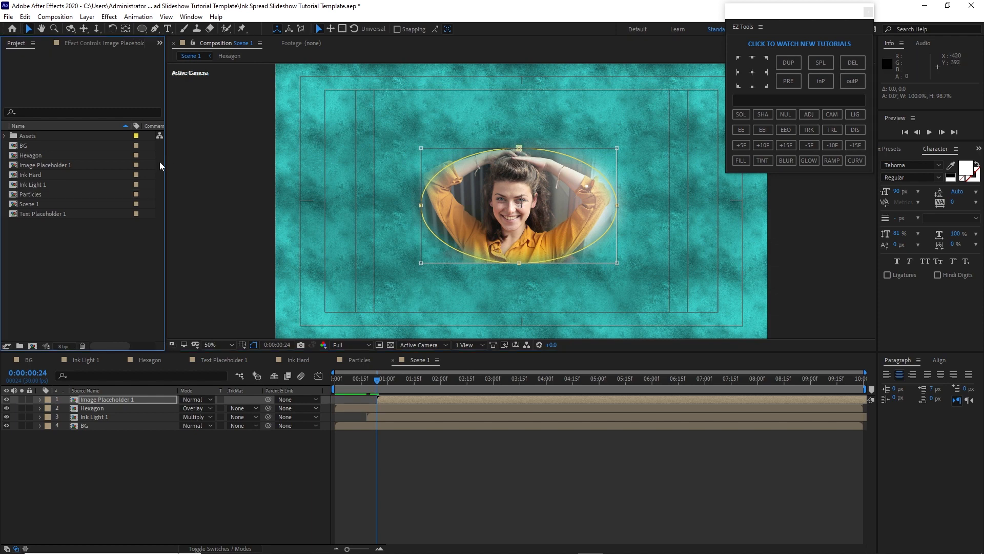
Add Ink Hard on top, move its start to 0:00:00:24, and scale it to 165%
left_click_drag(45, 176, 91, 396)
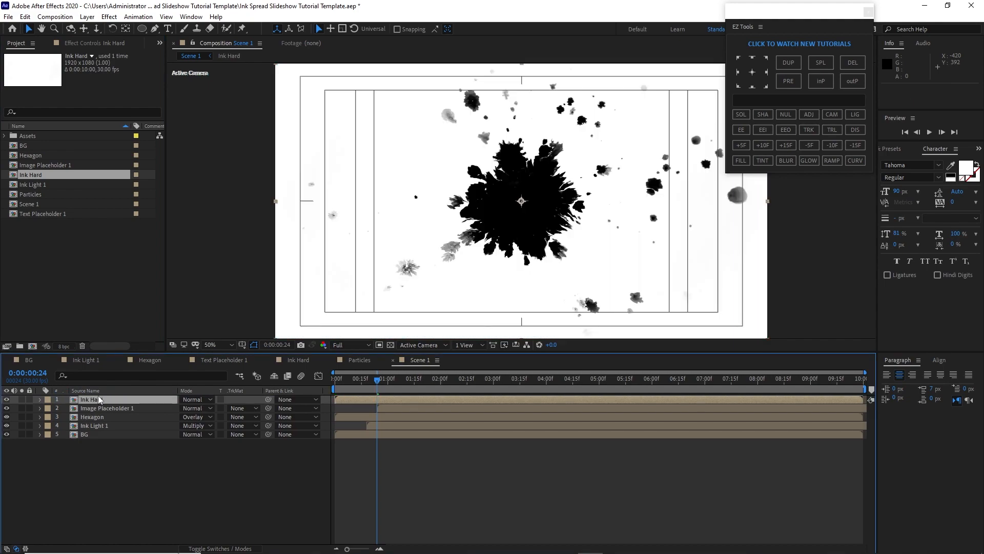
key("bracketleft")
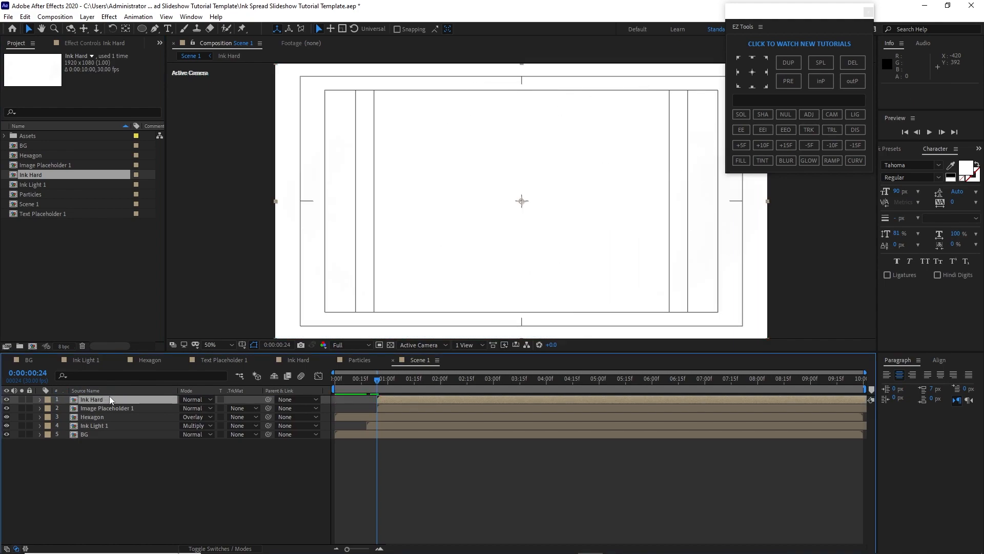
key("s")
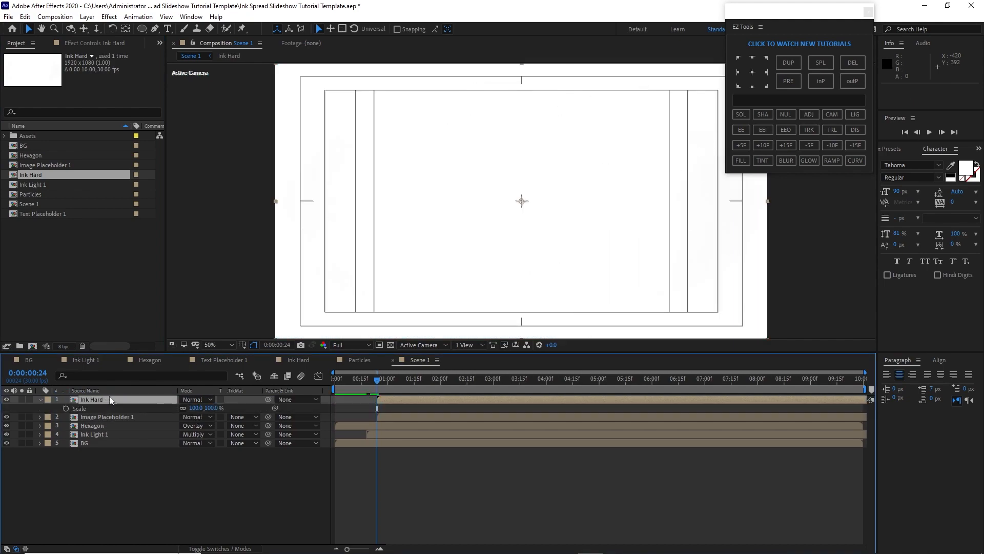
left_click(195, 408)
type("165")
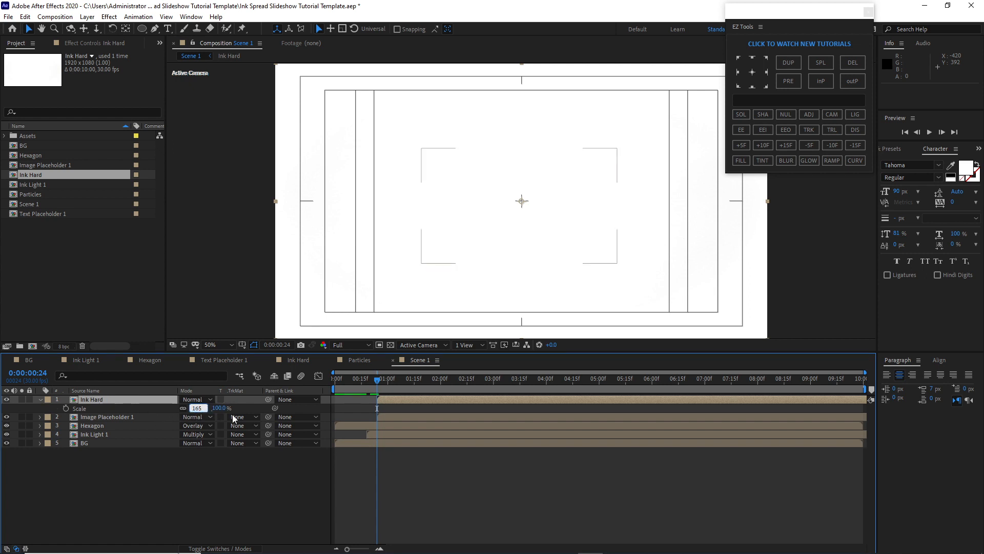
Set Image Placeholder 1's track matte to Luma Inverted Matte "Ink Hard"
left_click(247, 417)
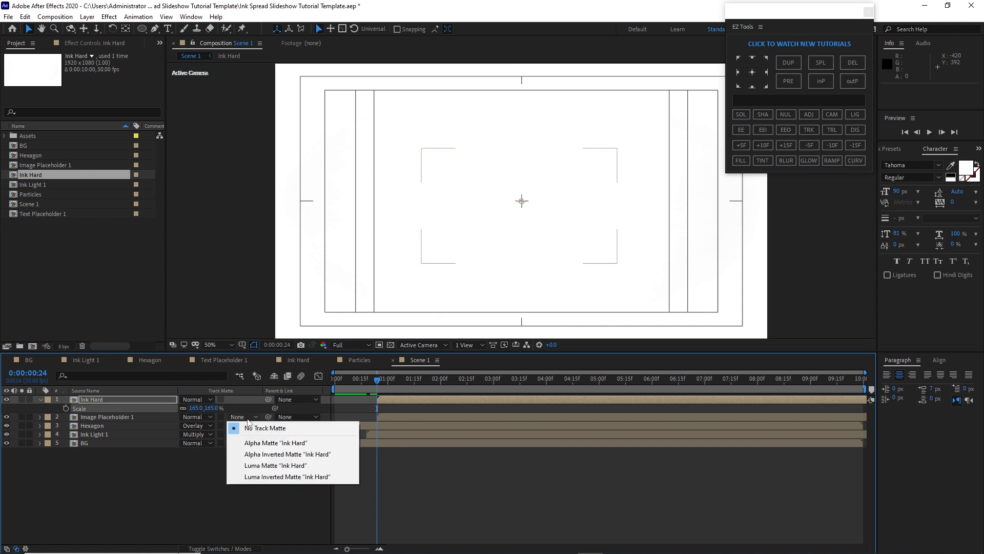
left_click(276, 477)
key("comma")
left_click(39, 400)
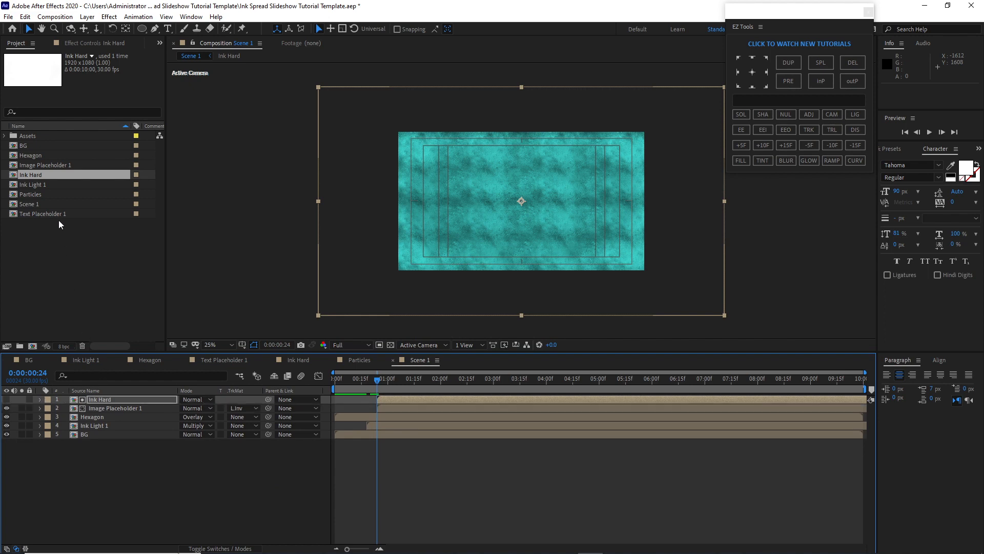
Add Text Placeholder 1 on top and trim it to start at 0:00:01:10
mouse_move(58, 214)
left_mouse_down()
mouse_move(77, 402)
mouse_move(94, 399)
left_mouse_up()
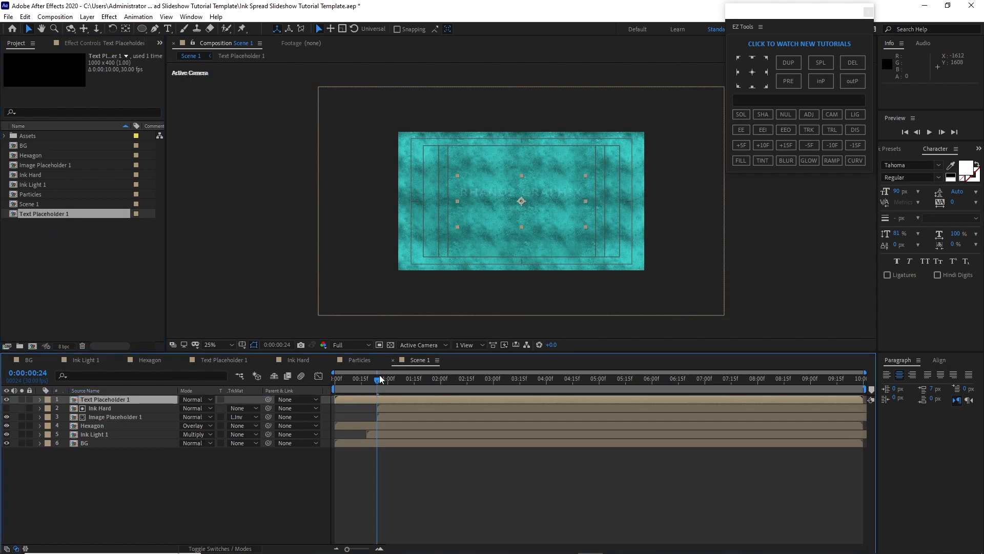
left_click_drag(380, 379, 405, 388)
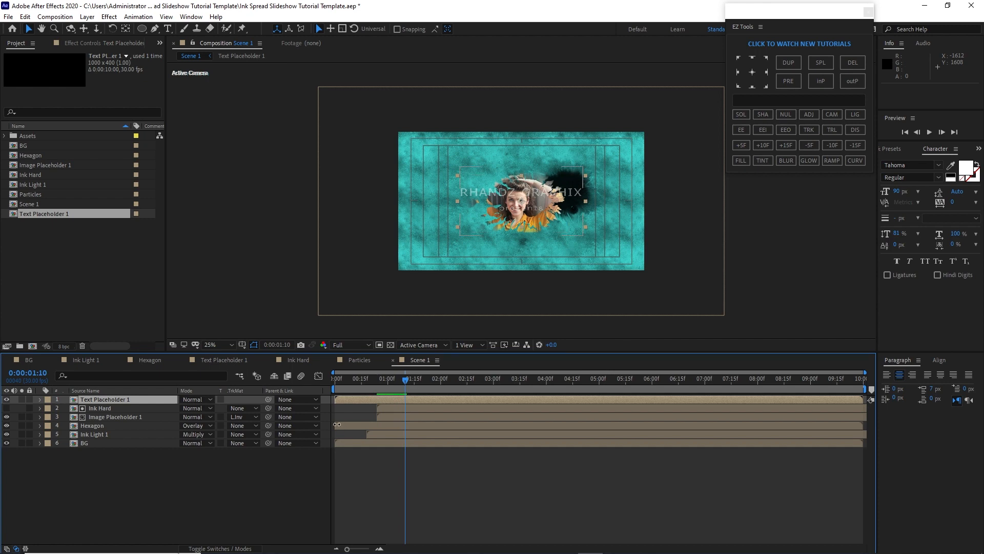
key("alt+bracketleft")
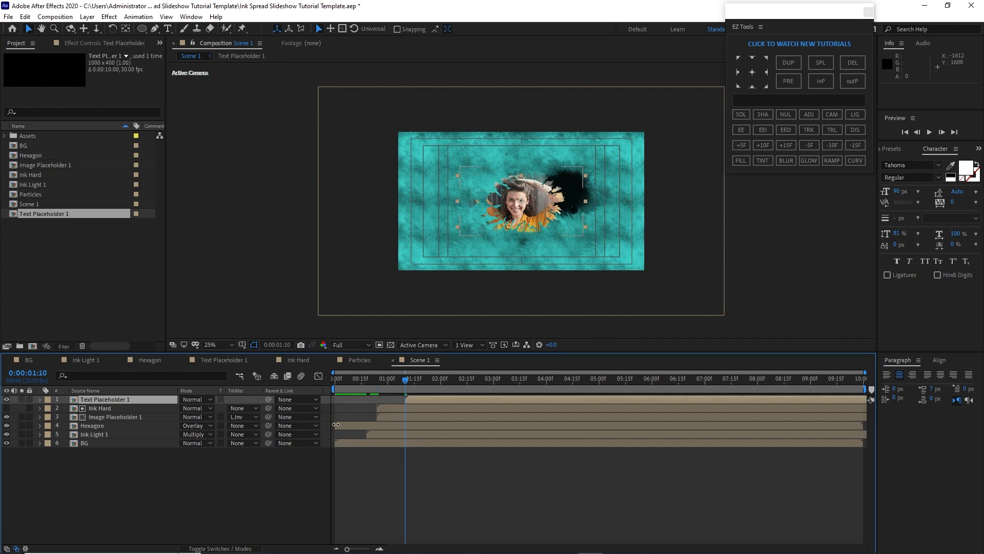
Make Text Placeholder 1 a 3D layer and reveal its scale and rotation properties
left_click(240, 549)
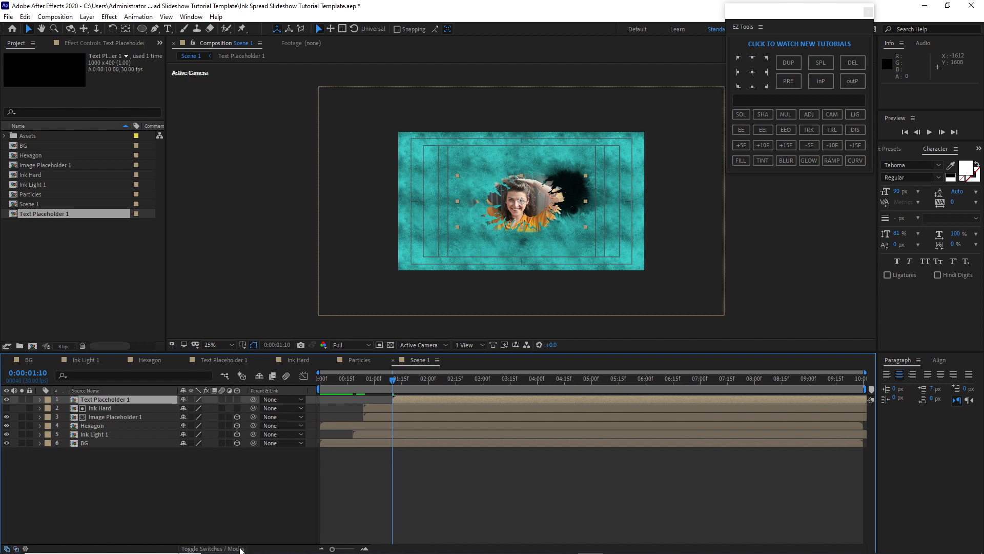
left_click(237, 400)
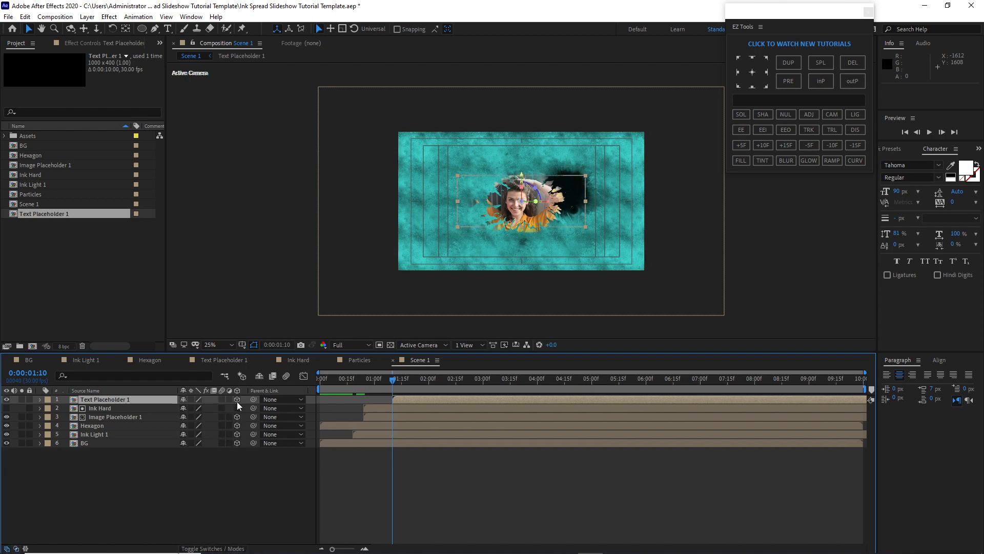
left_click(237, 408)
key("s")
key("shift+r")
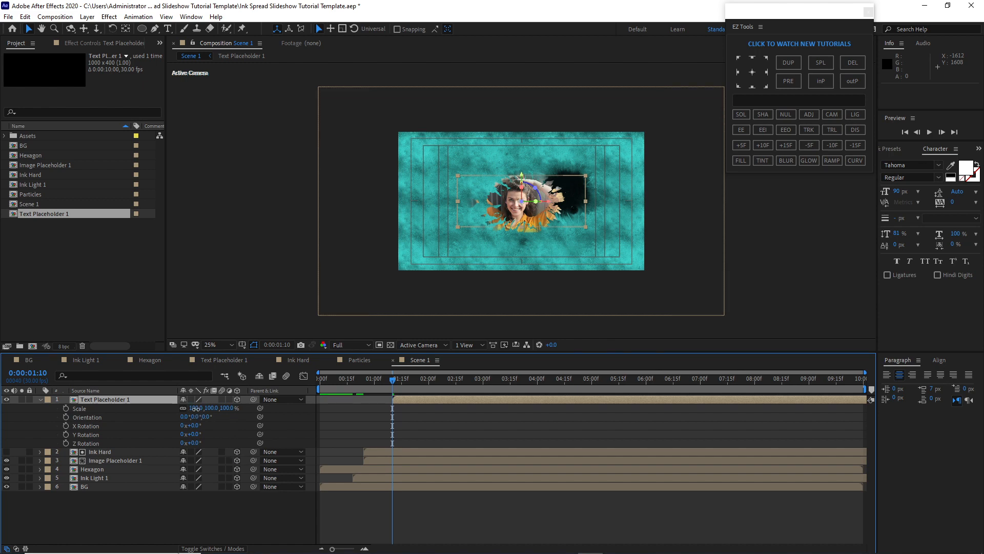
Set Text Placeholder 1's scale to 40% and its Z rotation to 31°
left_click(196, 408)
type("40")
left_click(195, 442)
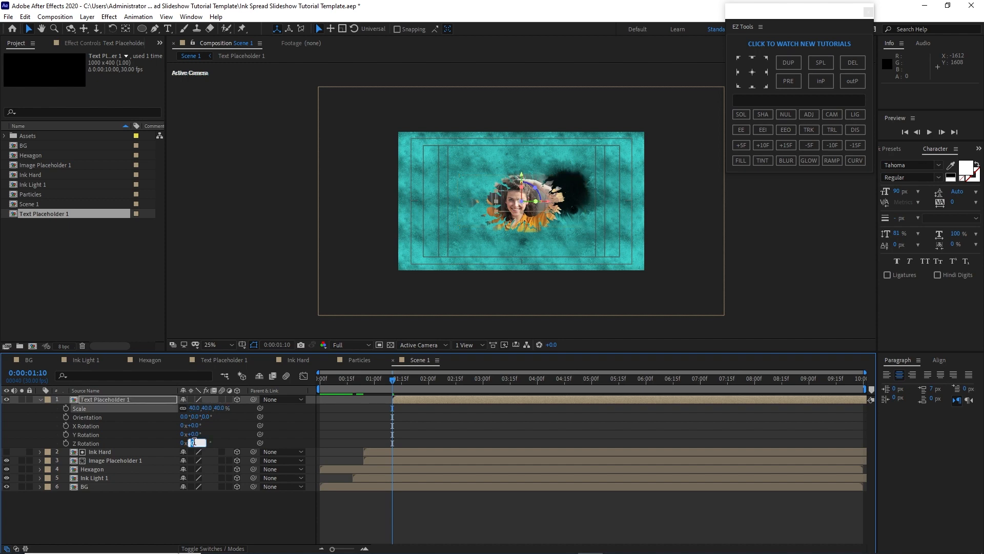
type("31")
Move the text placeholder down so it curves along the lower edge of the image
left_click(532, 208)
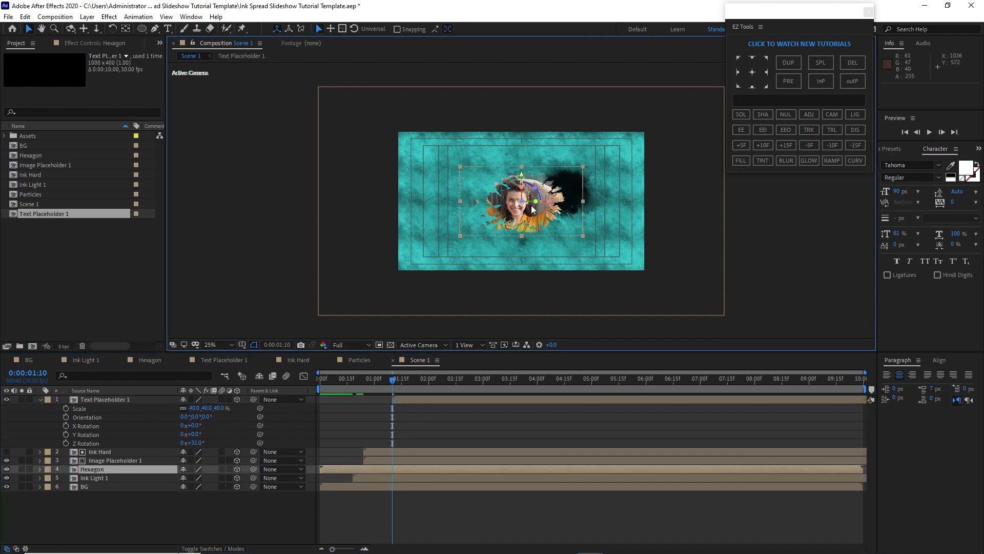
key("period")
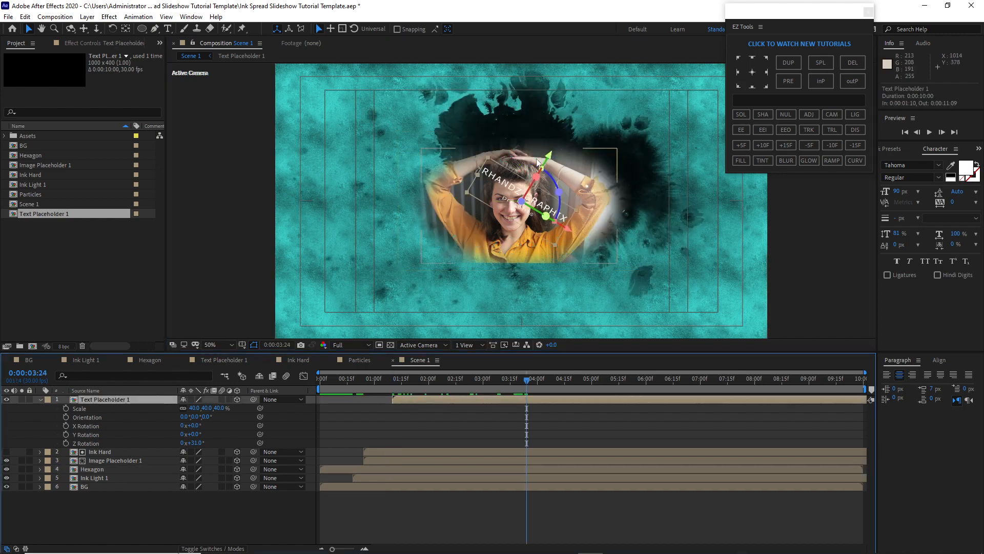
left_click_drag(537, 163, 509, 212)
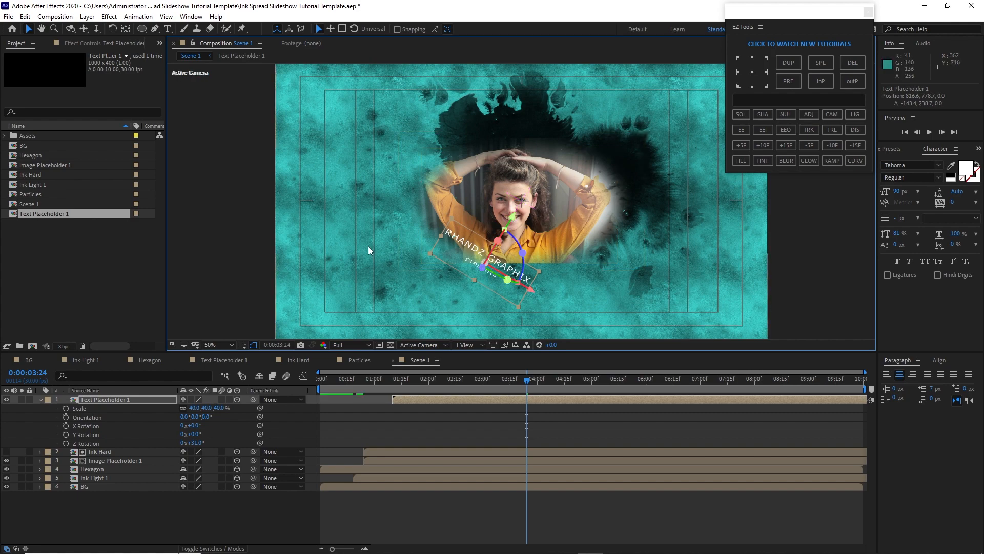
left_click(383, 251)
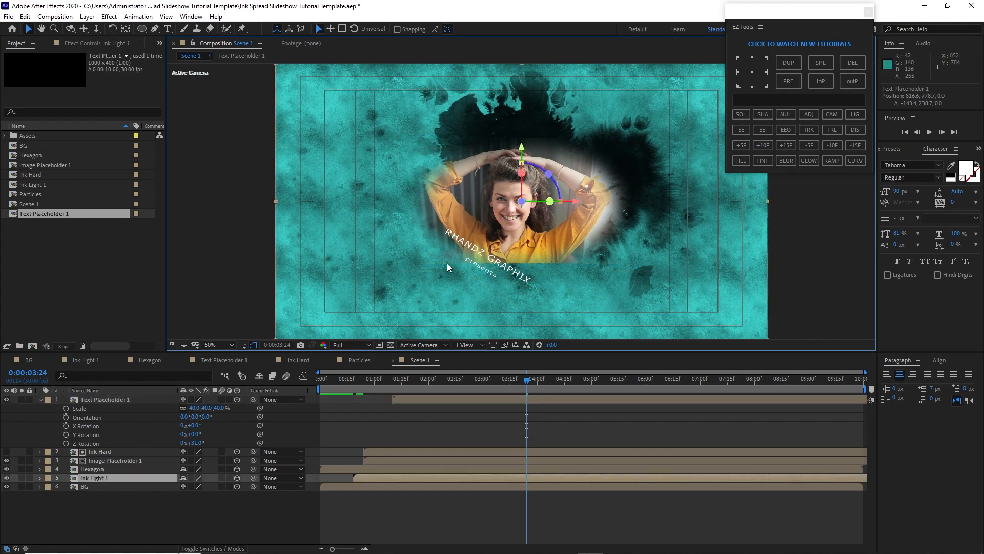
key("u")
scroll(387, 243, "down", 2)
left_click(348, 306)
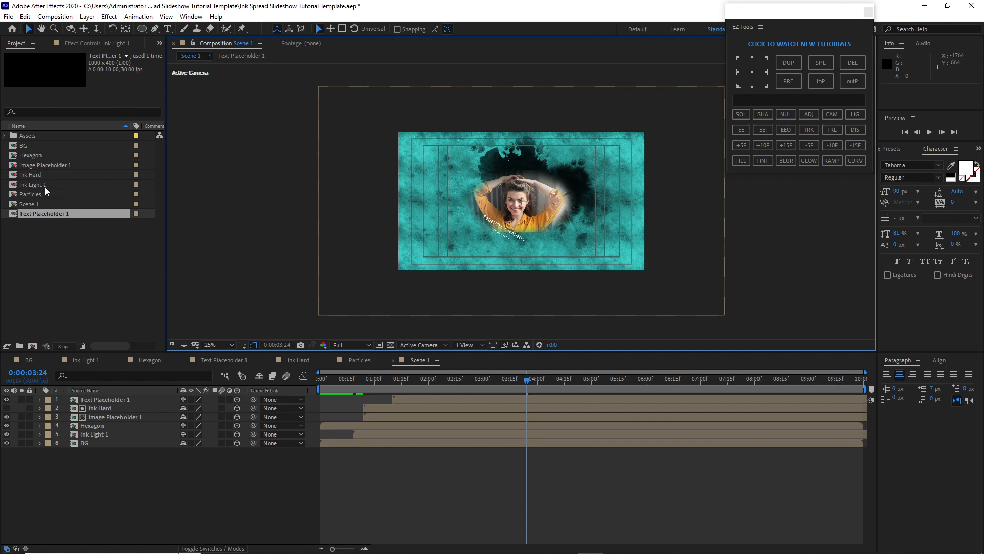
Add the Particles composition on top and set its blend mode to Screen
left_click_drag(45, 194, 113, 396)
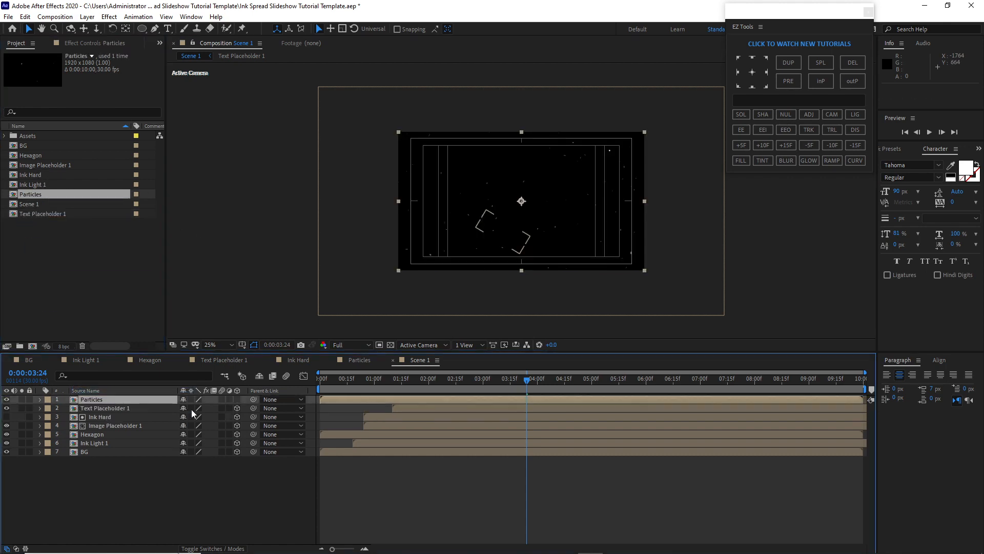
left_click(222, 547)
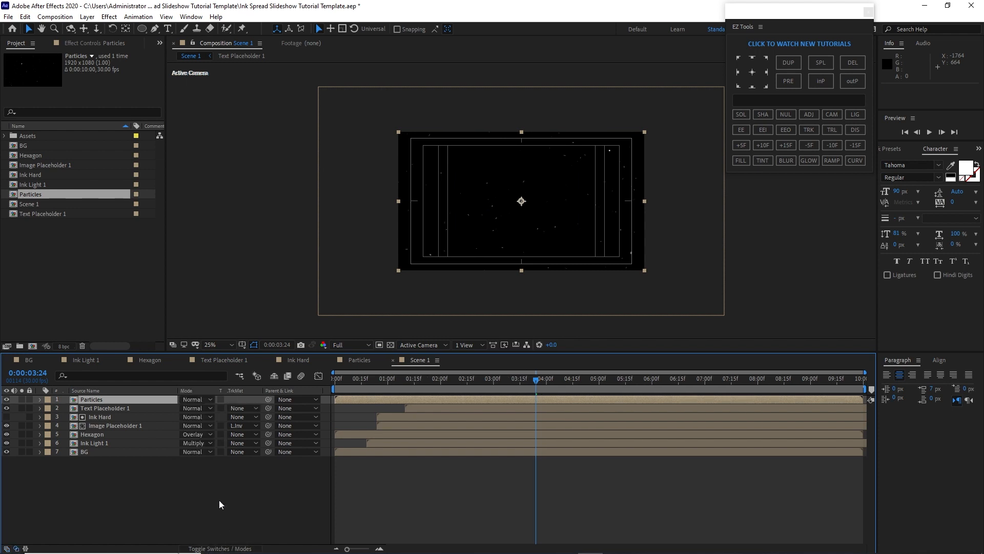
left_click(200, 400)
left_click(238, 235)
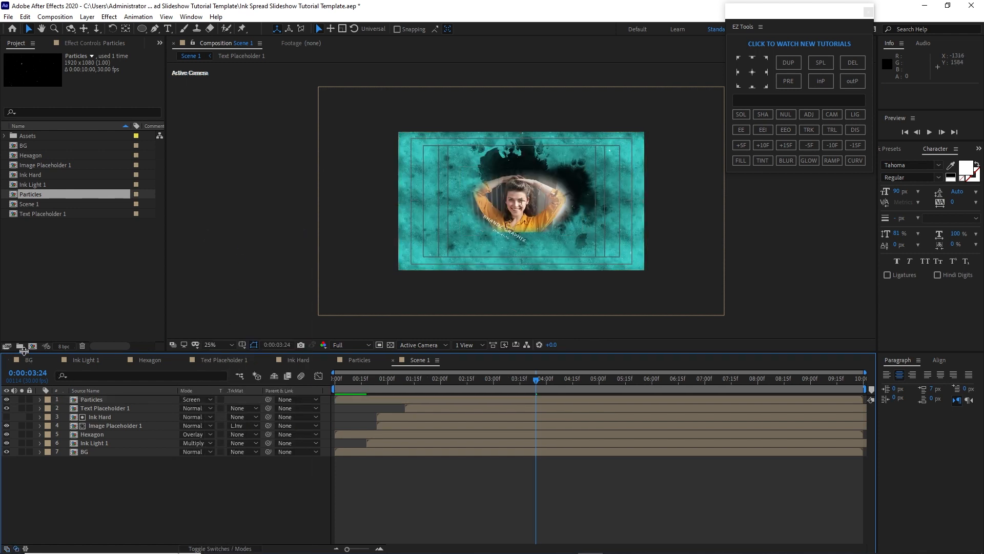
Create a new project folder named S1
left_click(19, 345)
type("S")
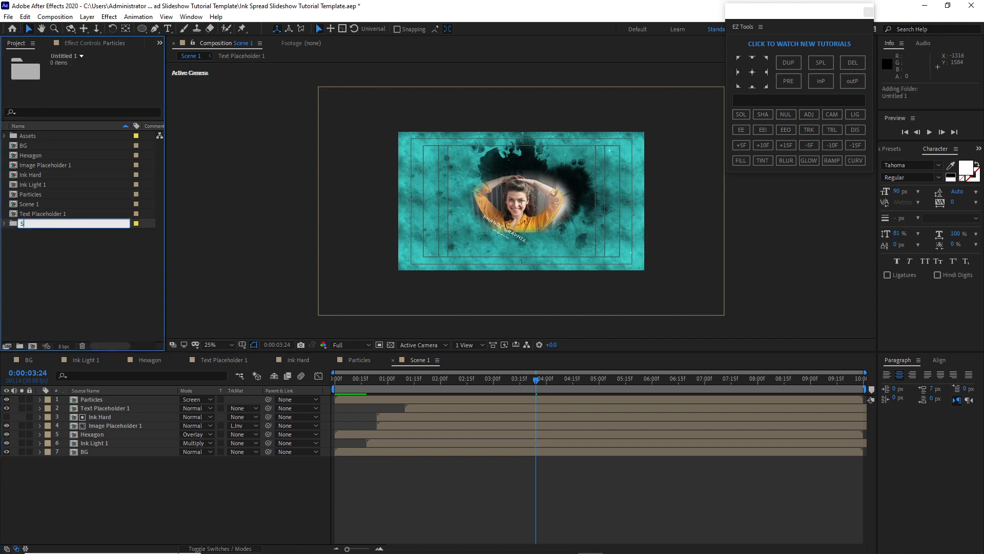
type("1")
key("Return")
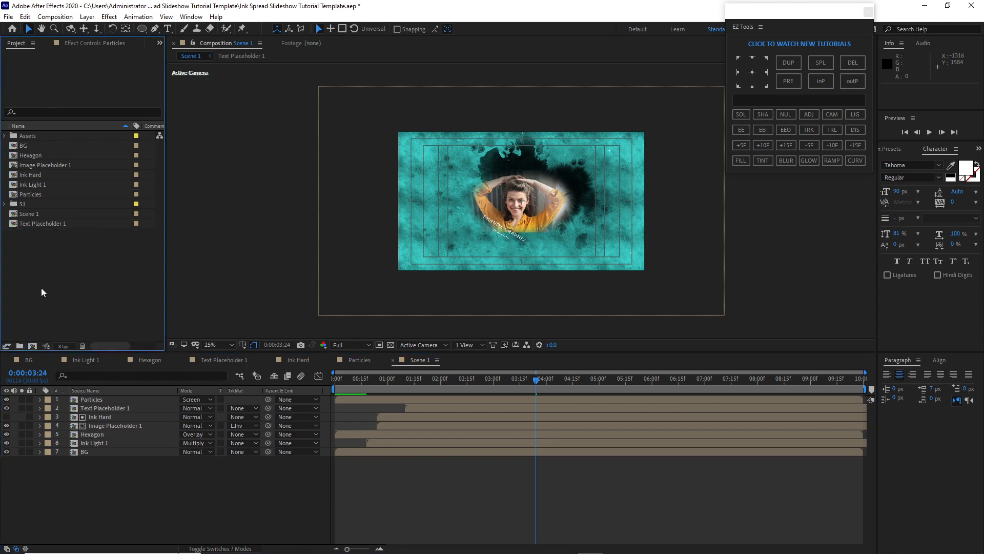
Move the scene's compositions except Assets into the S1 folder
left_click_drag(44, 249, 29, 205)
left_click_drag(5, 143, 23, 204)
left_click(32, 235)
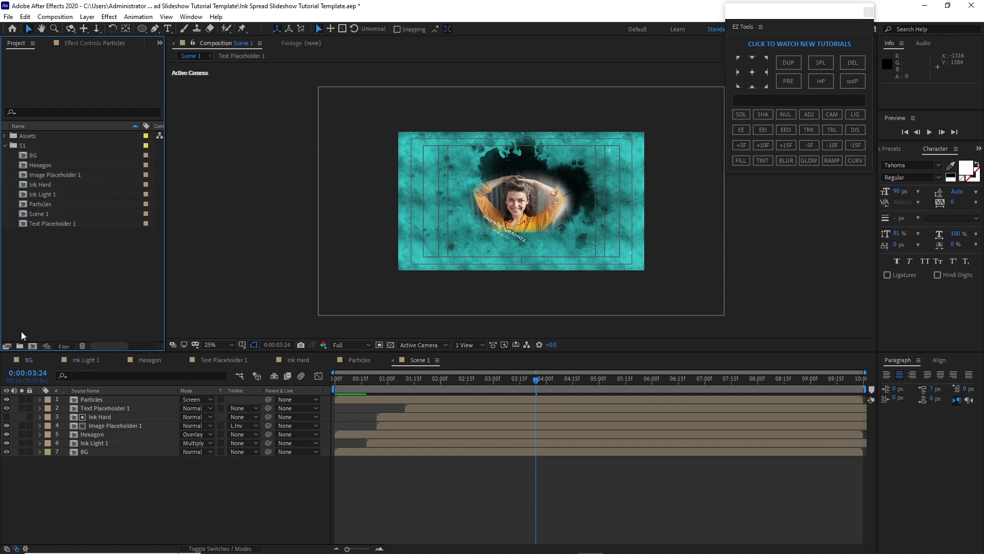
left_click(21, 147)
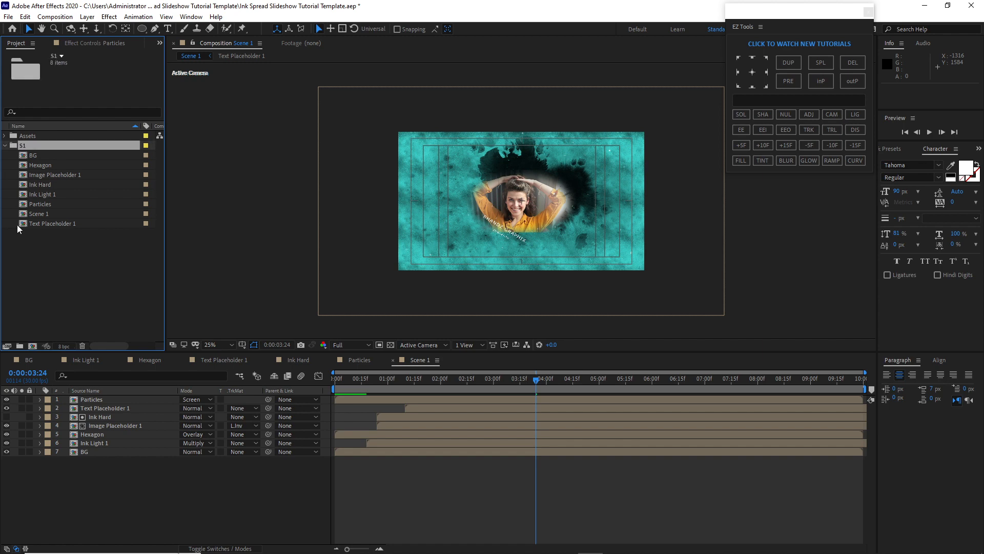
Create a folder named Common Comps inside S1 and move the BG and Hexagon compositions into it
left_click(20, 346)
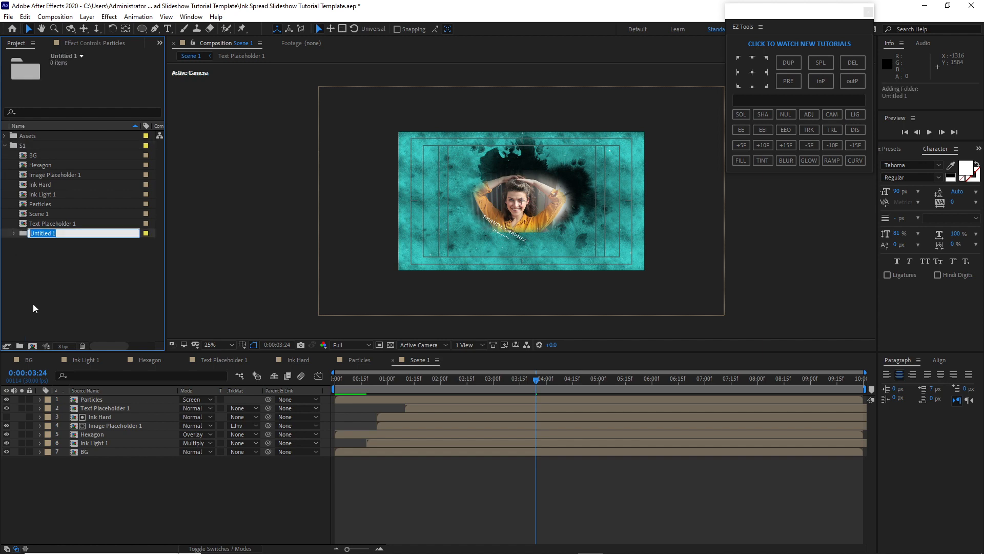
type("Common Comps")
left_click(34, 302)
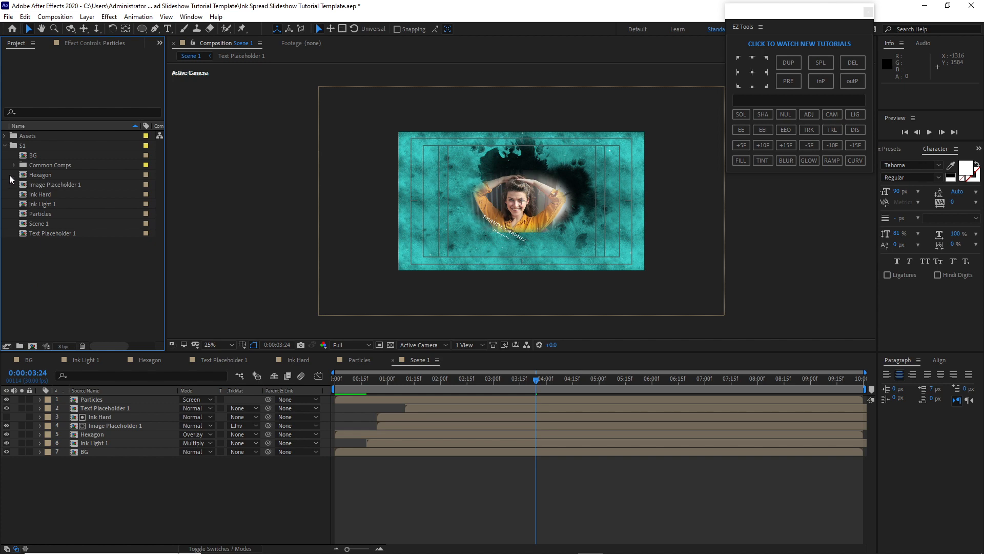
mouse_move(29, 155)
left_mouse_down()
mouse_move(29, 176)
mouse_move(31, 155)
left_mouse_up()
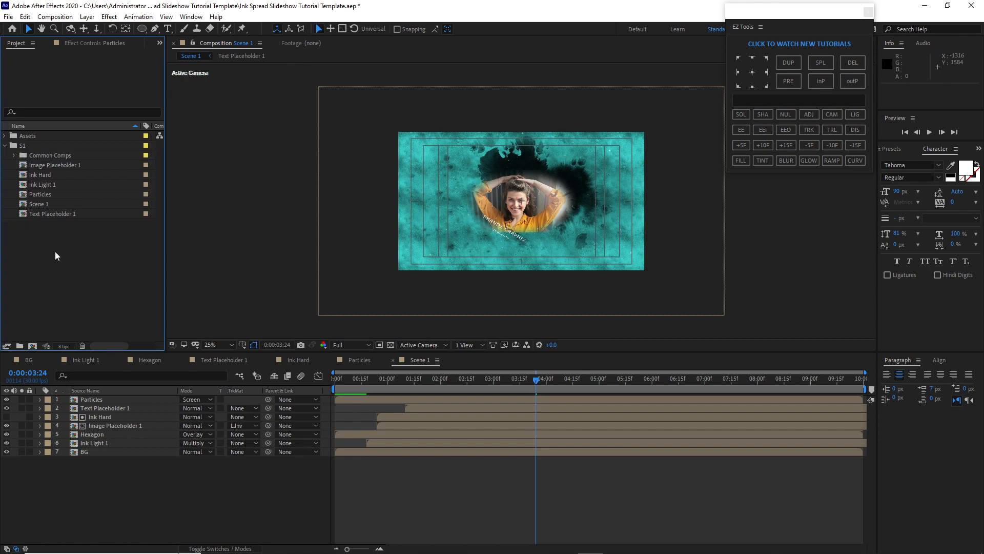
Create a new project folder named S2
left_click(19, 346)
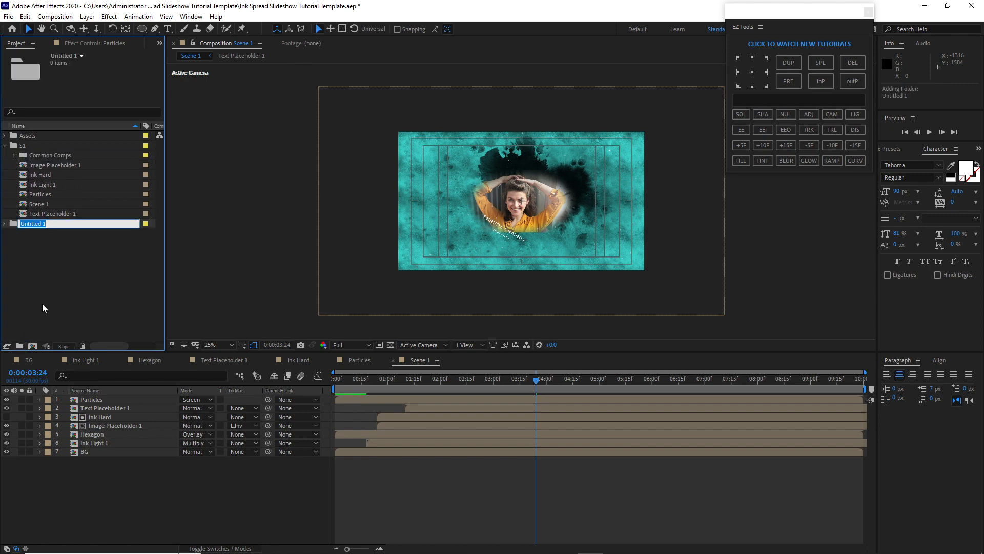
type("S2")
Duplicate the remaining S1 compositions and move the copies into the S2 folder
left_click_drag(16, 160, 44, 211)
left_click(26, 17)
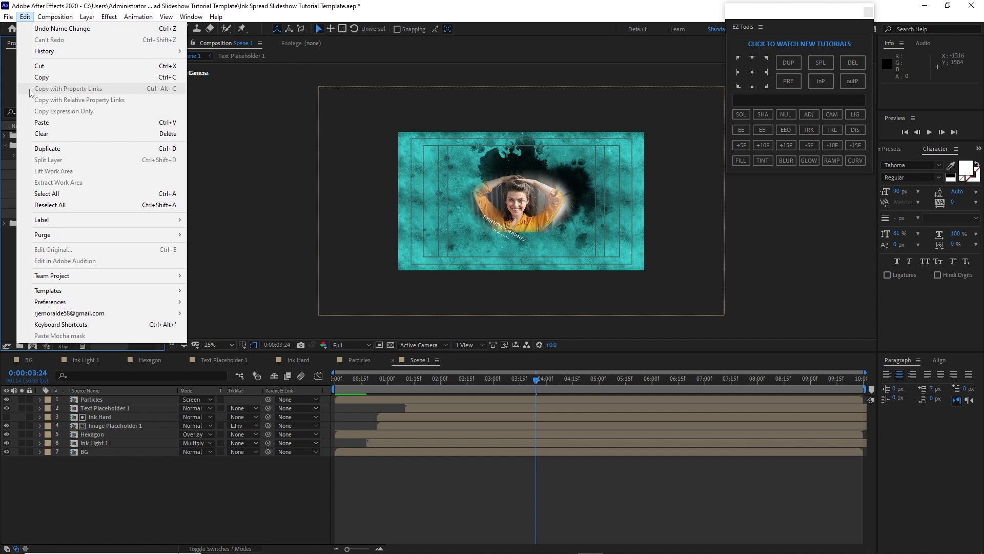
left_click(49, 147)
left_click_drag(82, 273, 84, 281)
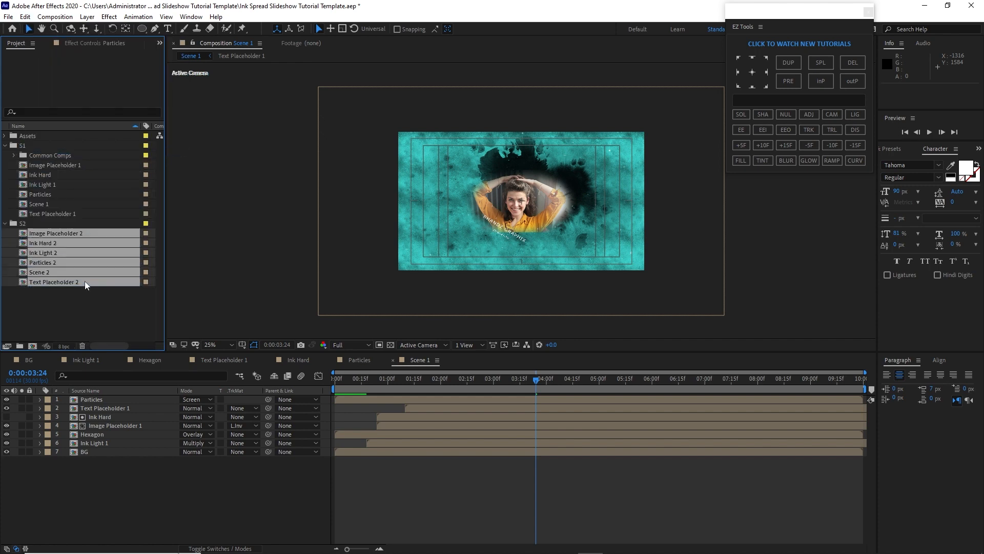
Close the open S1 composition tabs and open all S2 compositions, starting with Image Placeholder 2
left_click(6, 146)
left_click(121, 359)
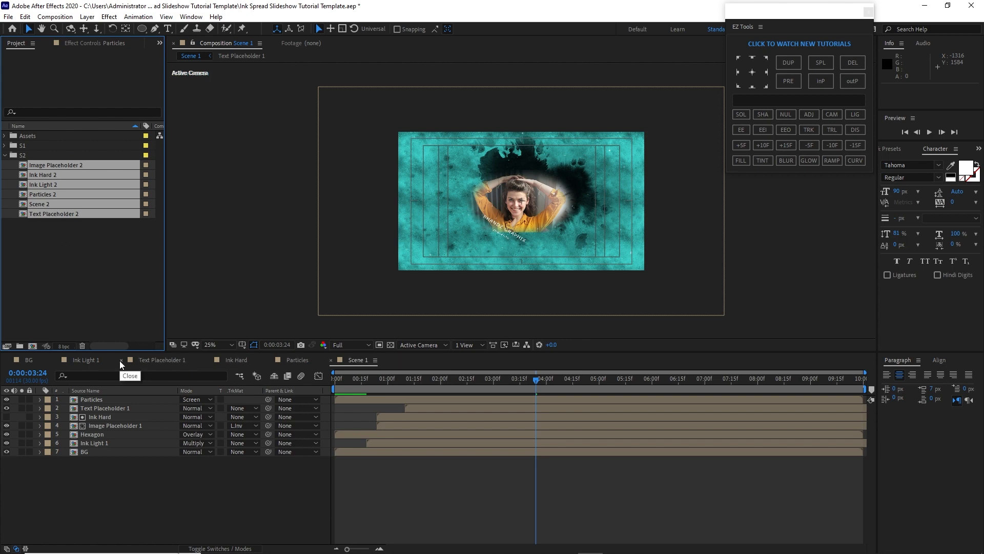
left_click(121, 360)
left_click(121, 360)
left_click(121, 360)
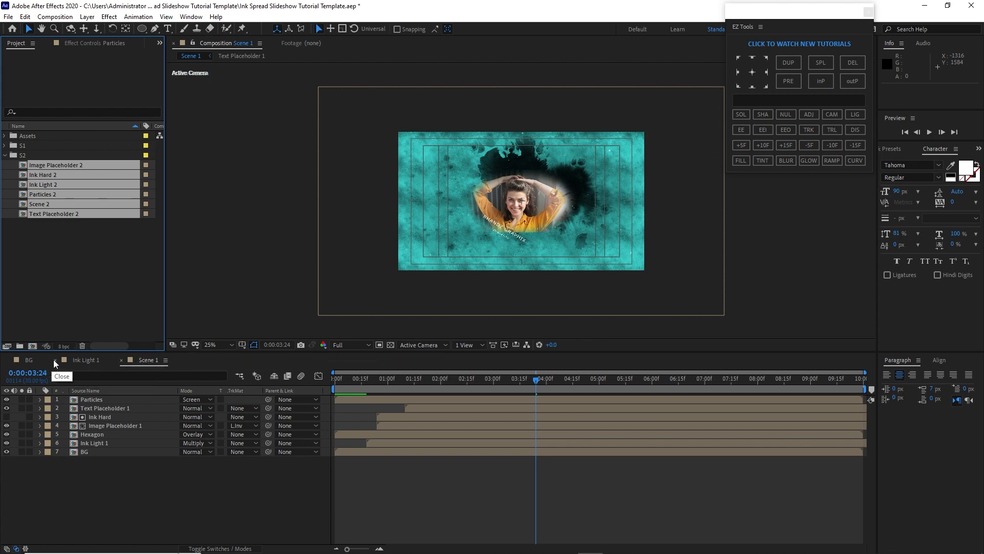
left_click(55, 359)
left_click(6, 360)
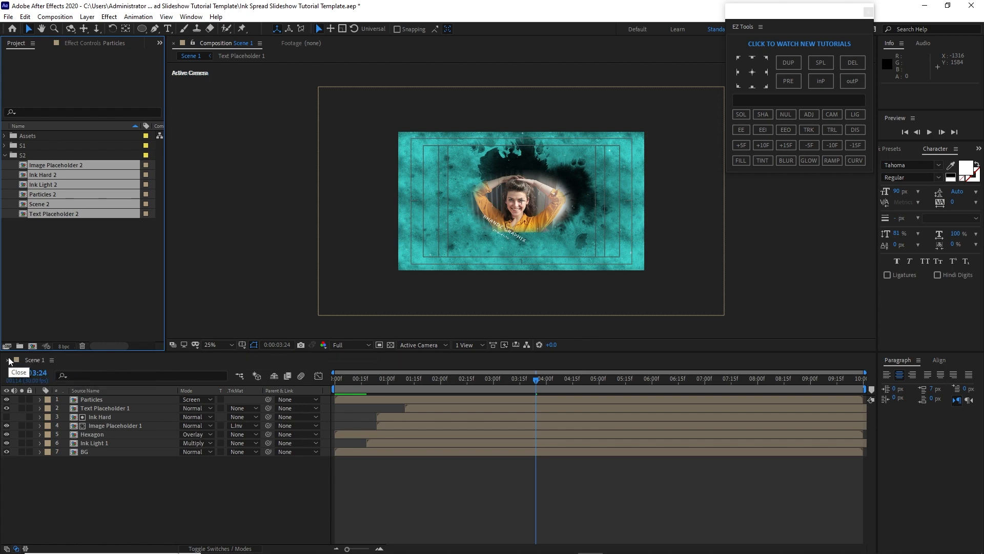
double_click(23, 211)
left_click(58, 361)
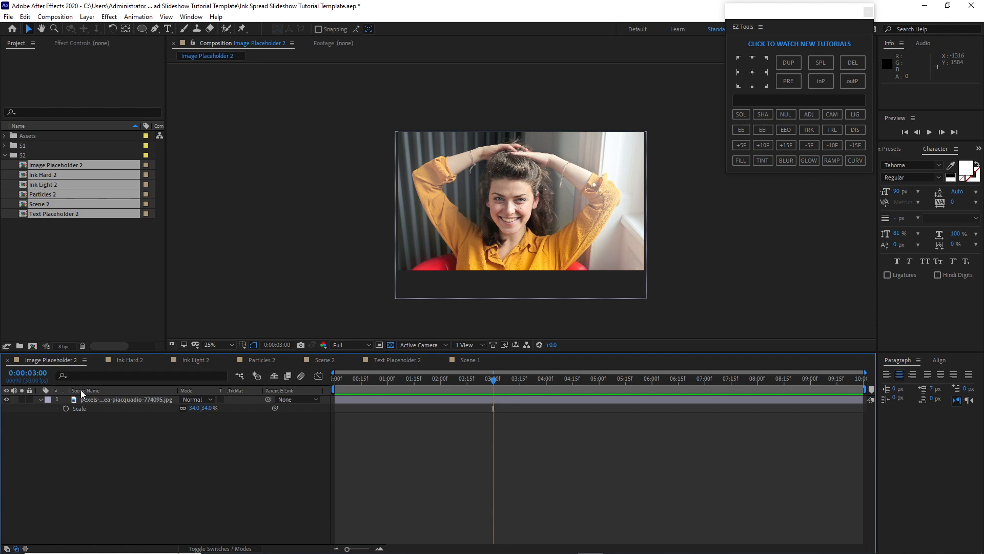
Delete the existing photo layer from Image Placeholder 2
left_click(94, 402)
key("Delete")
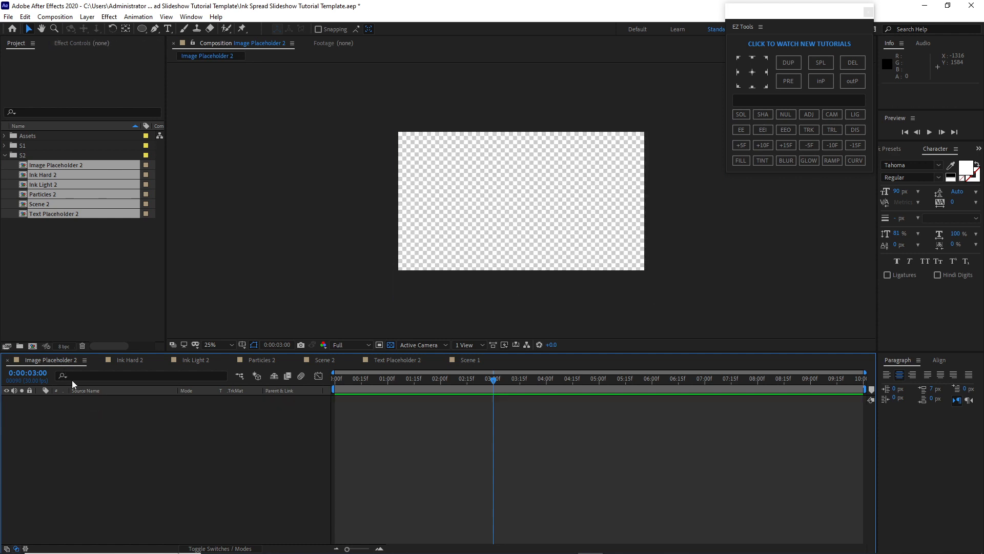
Add the image pexels-andrea-piacquadio-774866.jpg from the Assets Images folder into Image Placeholder 2
left_click(5, 142)
left_click(4, 136)
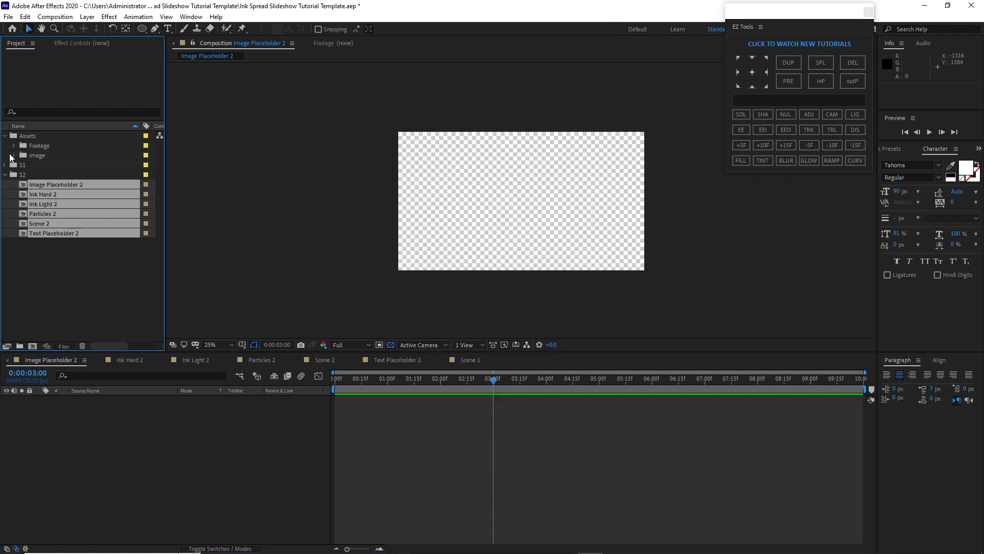
left_click(14, 155)
left_click(24, 165)
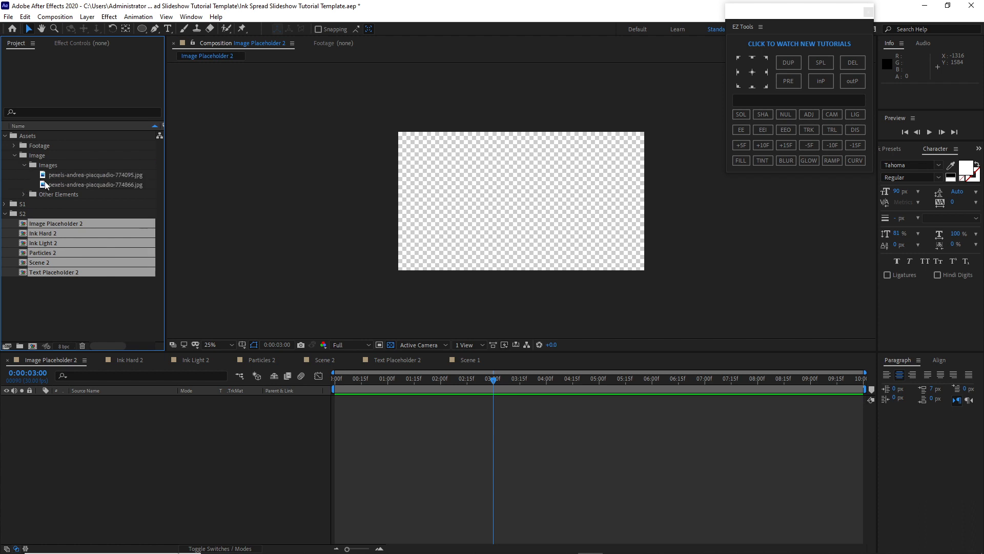
left_click_drag(57, 184, 99, 423)
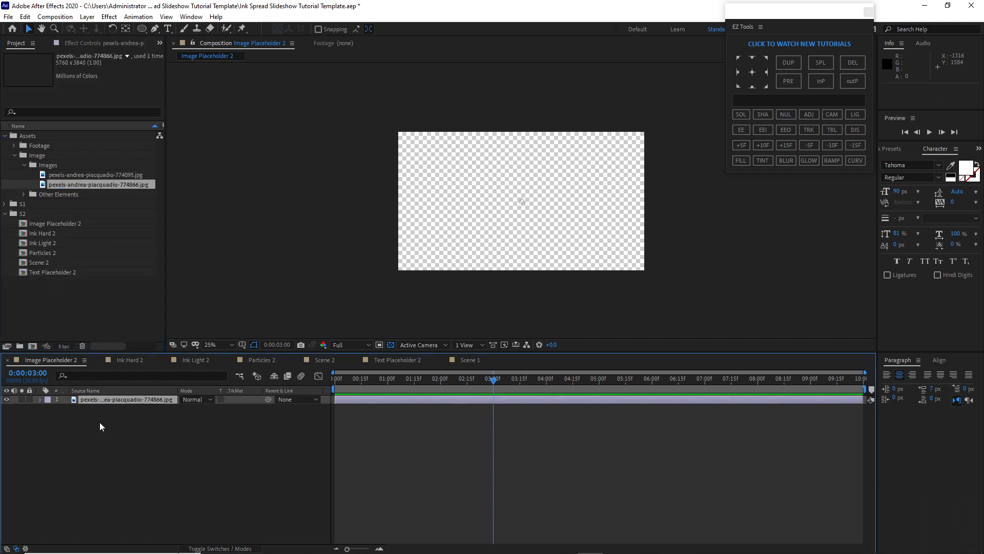
Scale the new image to 34% and nudge it into place within the frame
key("s")
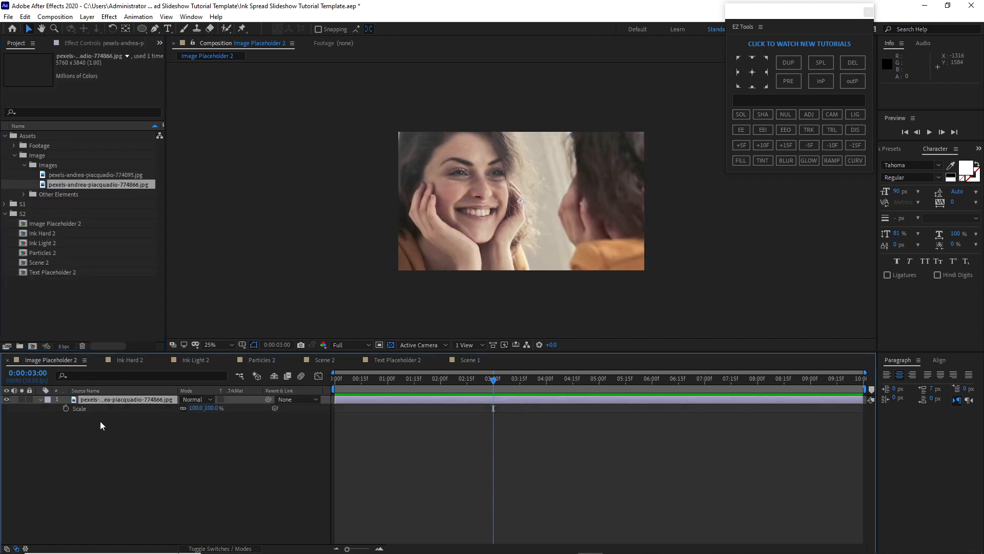
left_click_drag(195, 408, 165, 416)
left_click(195, 408)
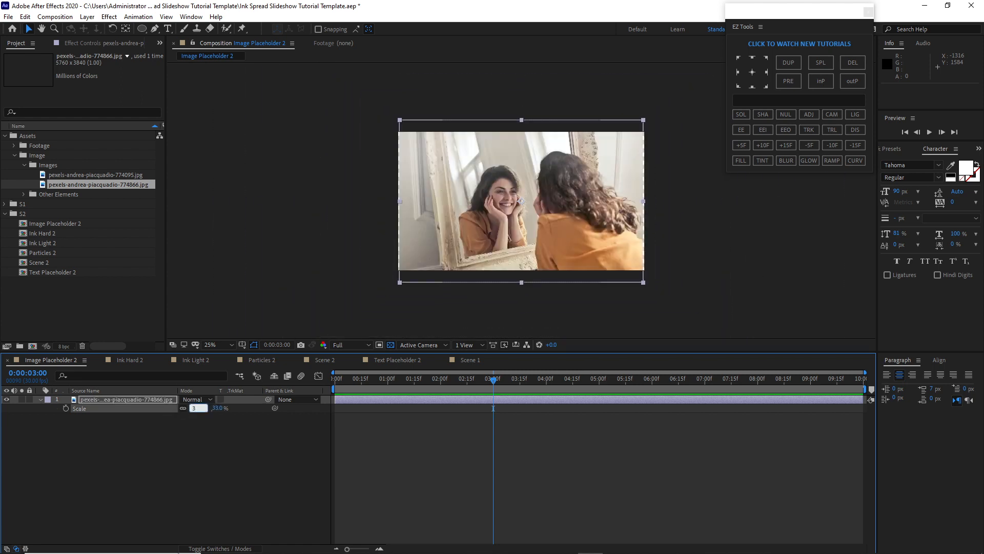
type("34")
key("Return")
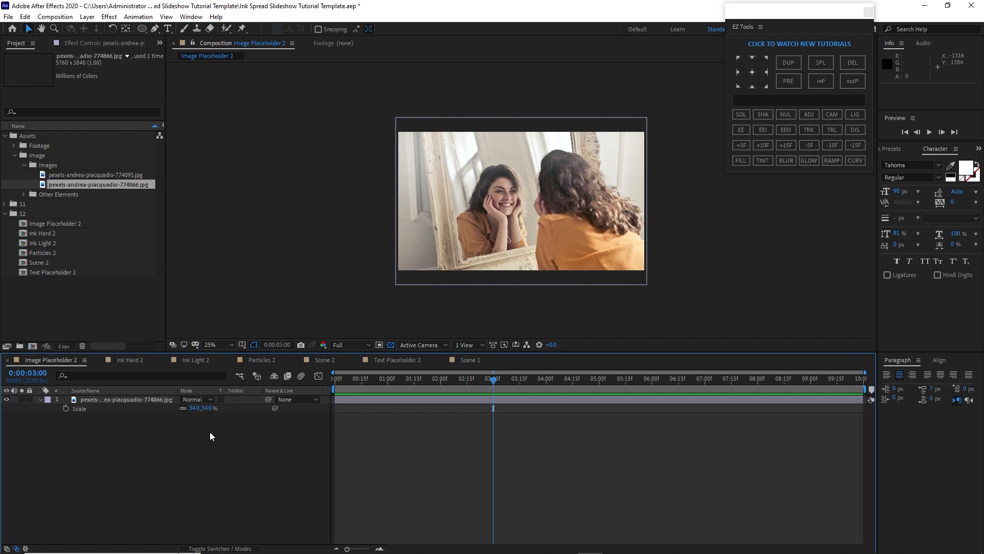
left_click_drag(424, 279, 422, 292)
Add the Ink Hard clip 002.mp4 to the Ink Hard 2 composition
left_click(130, 359)
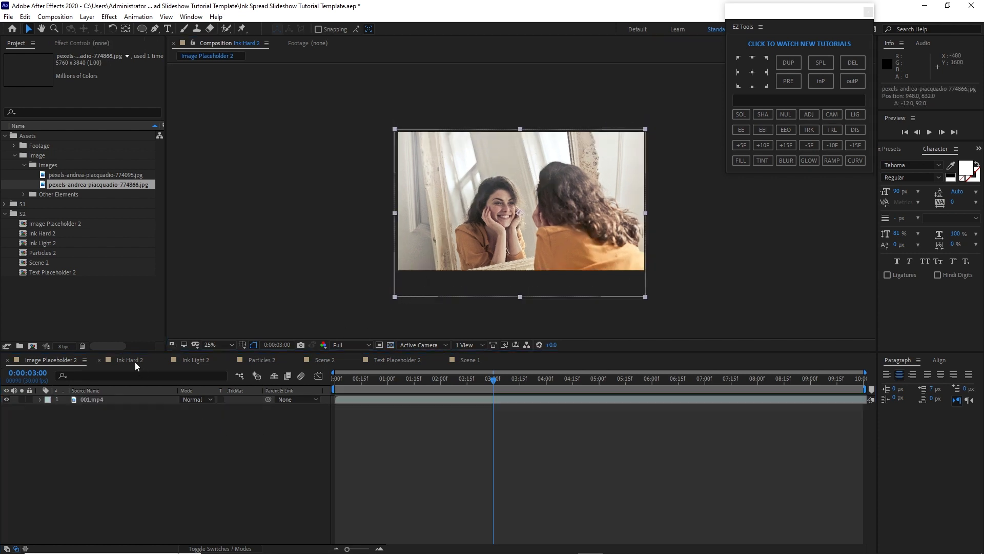
left_click(133, 360)
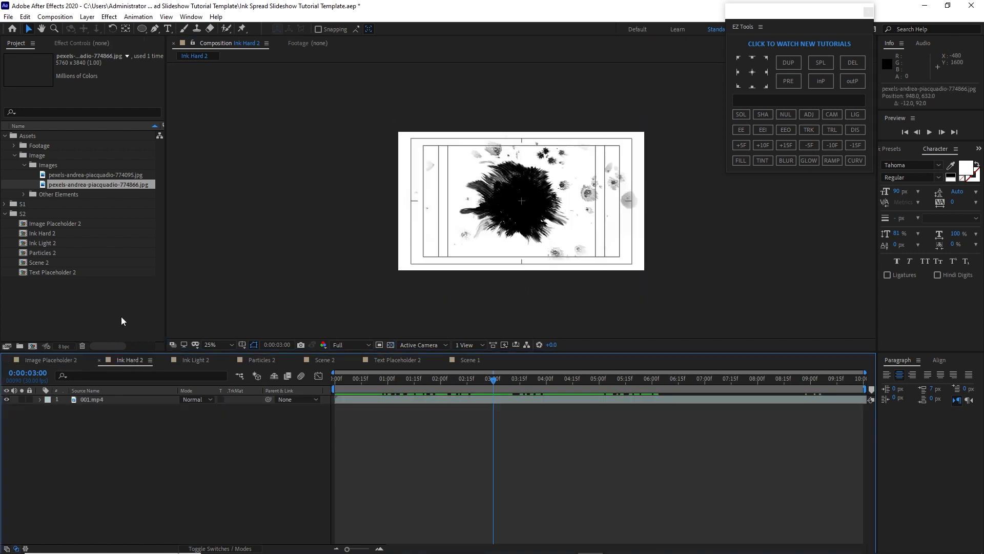
left_click(14, 147)
left_click(24, 155)
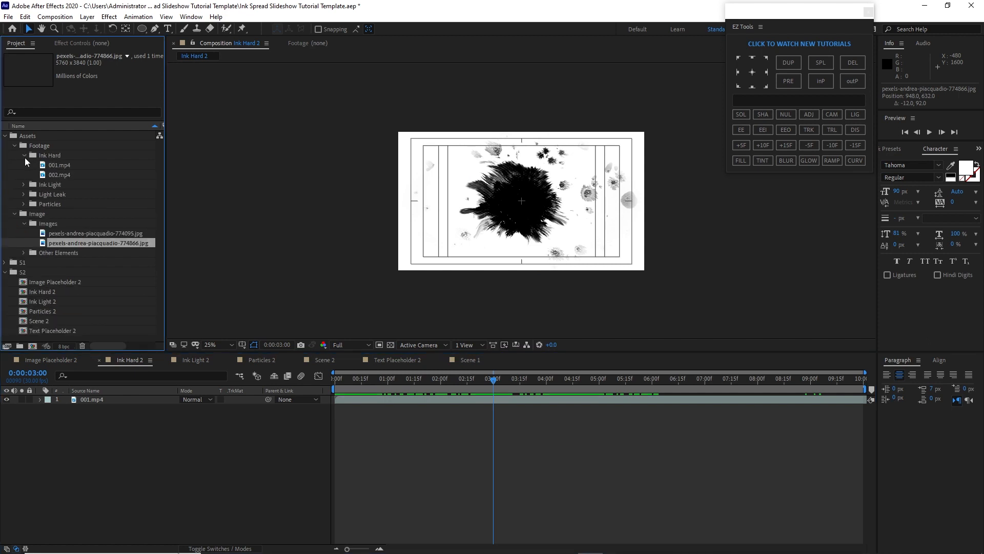
mouse_move(54, 175)
left_mouse_down()
mouse_move(72, 177)
mouse_move(74, 269)
mouse_move(99, 426)
left_mouse_up()
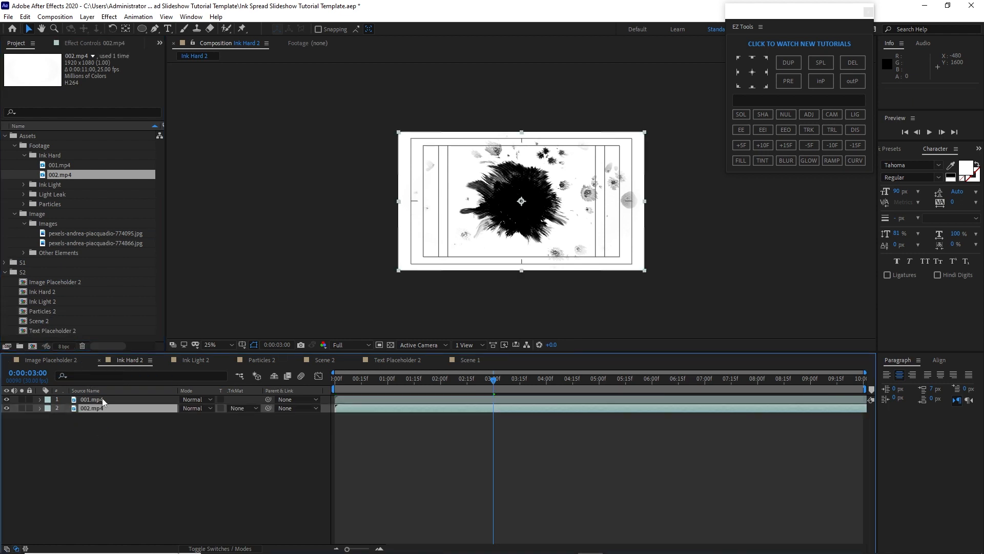
left_click(102, 398)
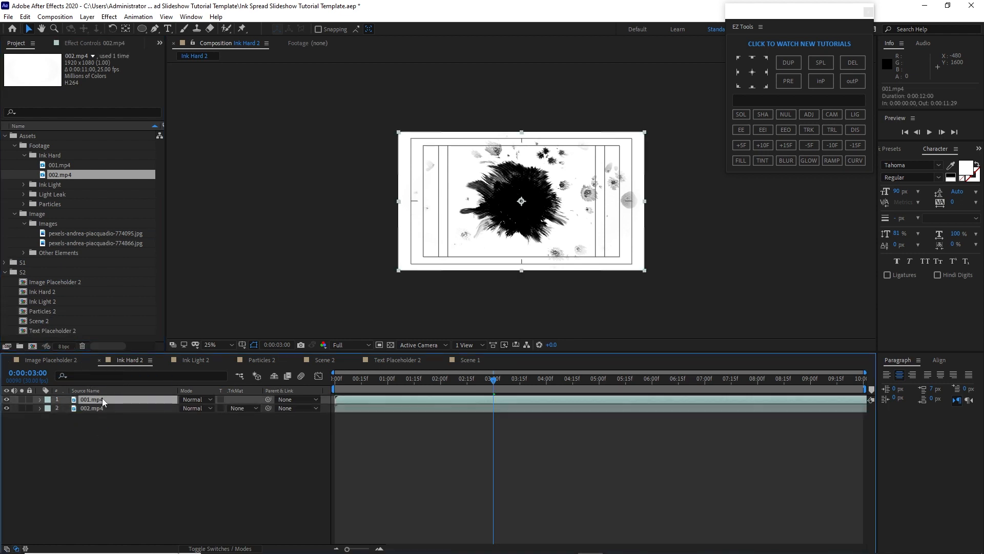
left_click(196, 360)
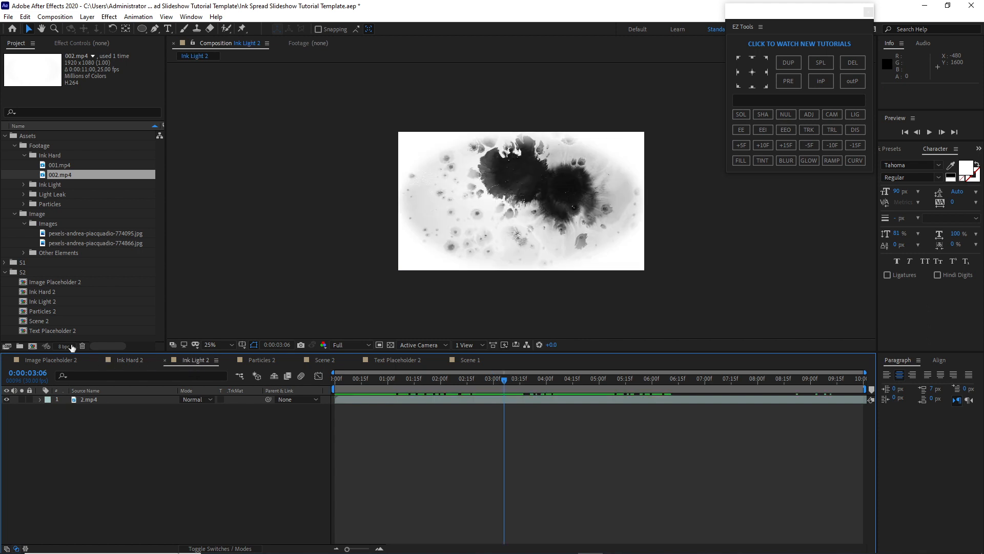
left_click(23, 185)
left_click_drag(54, 205, 92, 414)
left_click(92, 404)
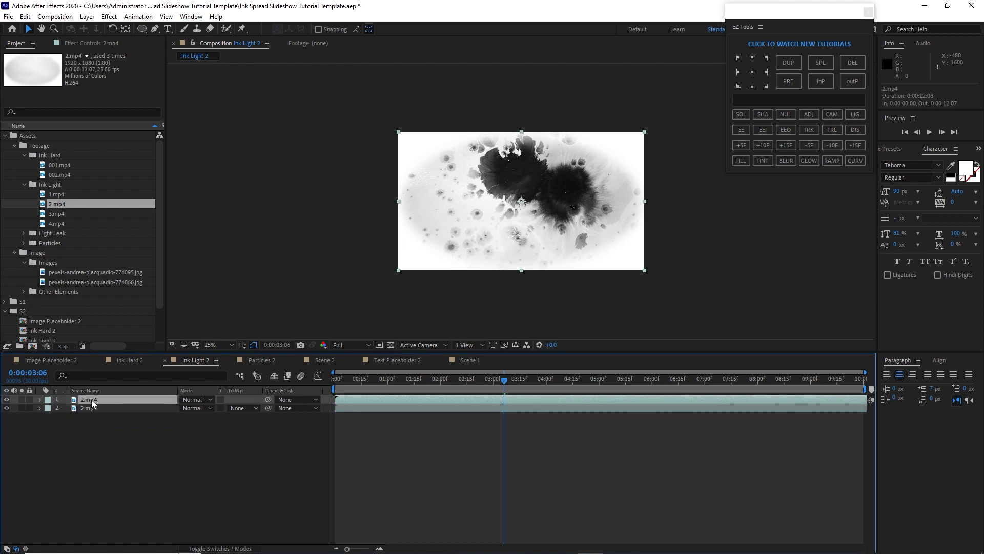
key("Delete")
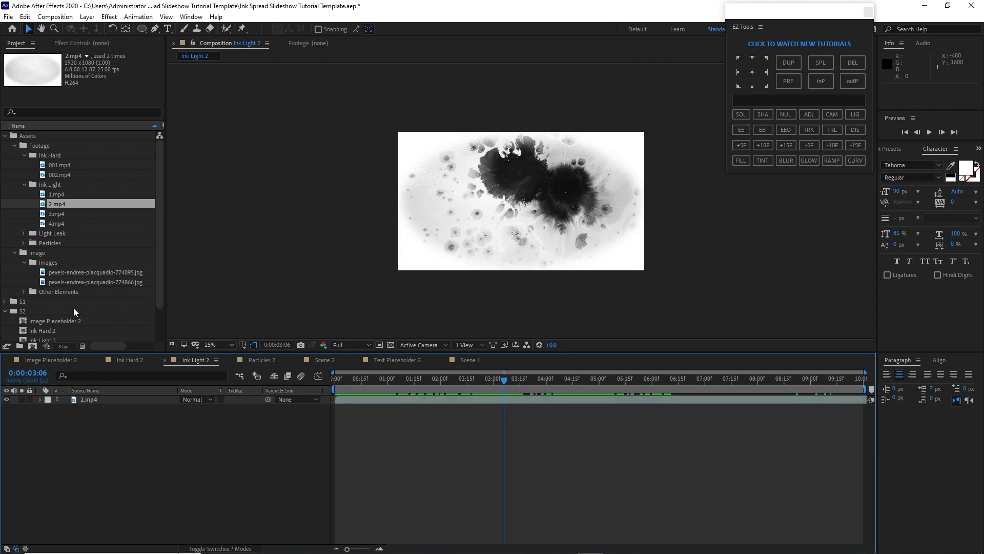
Replace the 2.mp4 clip in the Ink Light 1 composition with the 1.mp4 ink clip
left_click(5, 302)
scroll(21, 311, "down", 2)
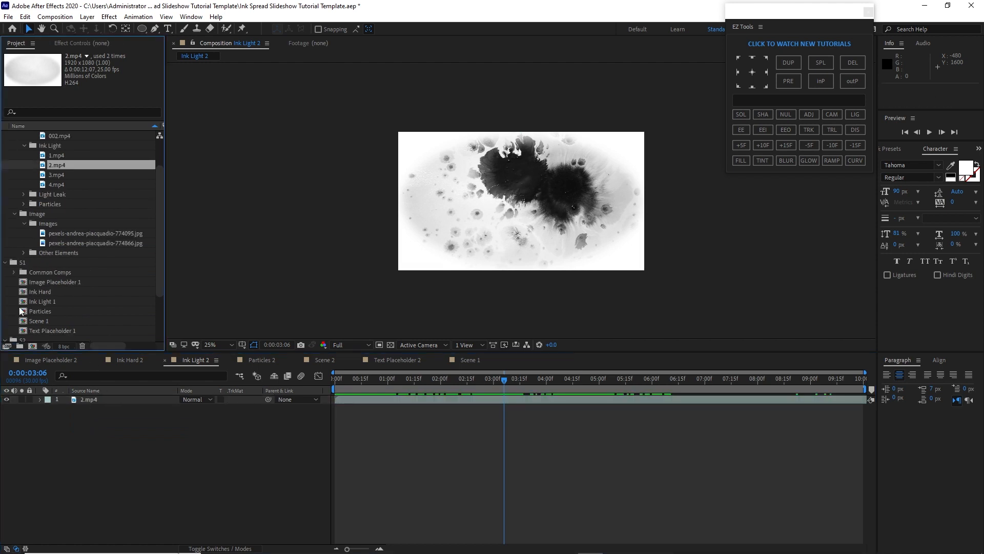
double_click(21, 302)
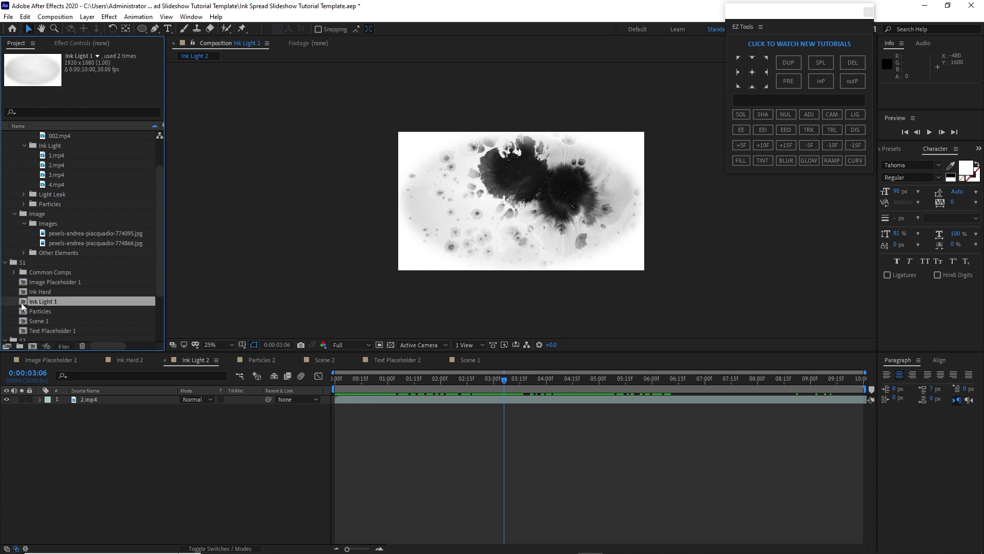
left_click(96, 398)
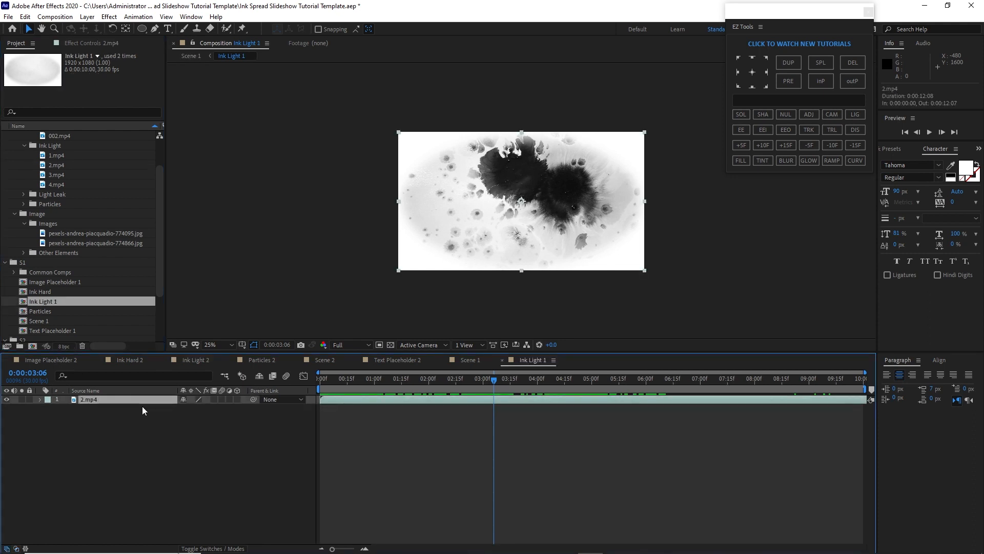
key("Delete")
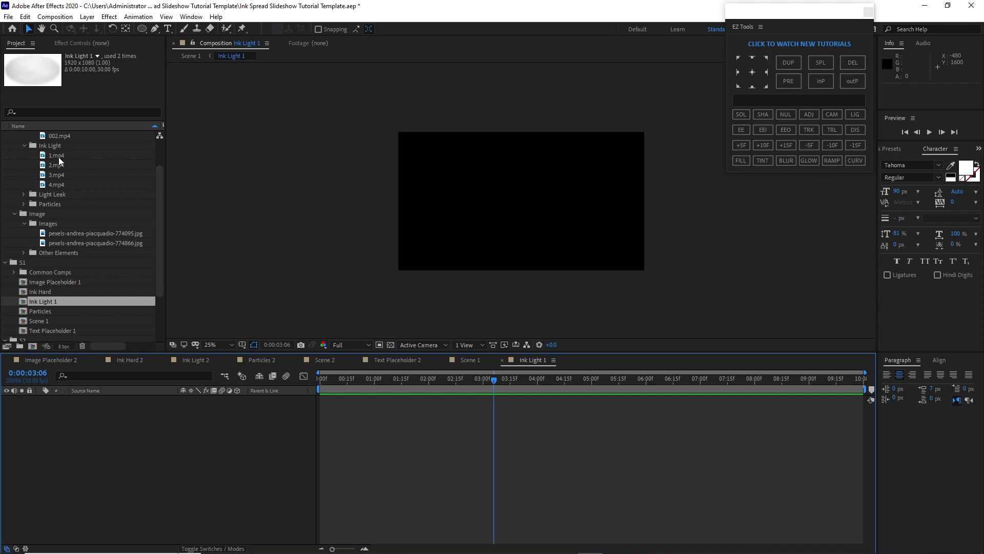
mouse_move(58, 157)
left_mouse_down()
mouse_move(78, 315)
mouse_move(120, 486)
left_mouse_up()
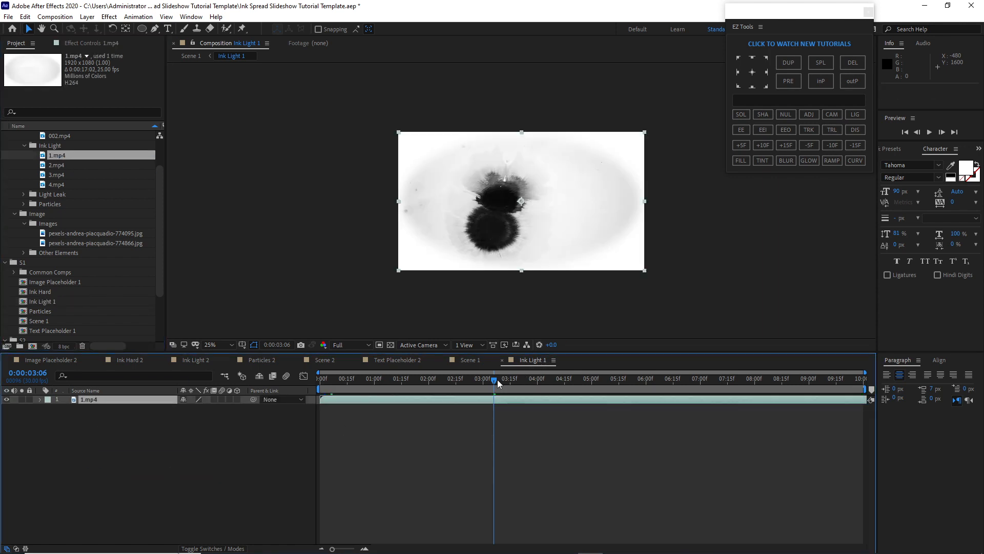
mouse_move(499, 382)
left_mouse_down()
mouse_move(380, 385)
mouse_move(411, 385)
left_mouse_up()
Replace Particle 01.mov in the Particles 2 composition with Particle 02.mov
left_click(356, 360)
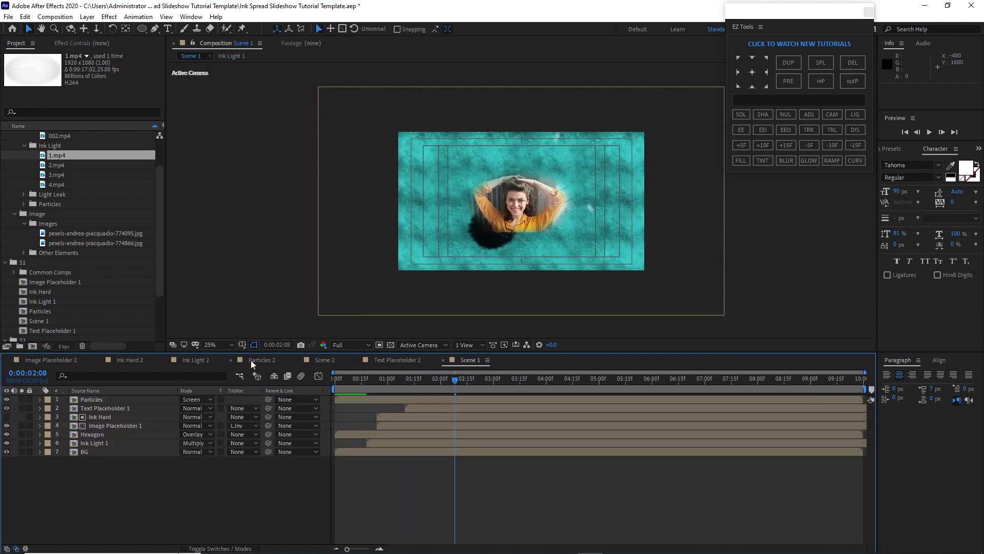
left_click(251, 360)
left_click(122, 399)
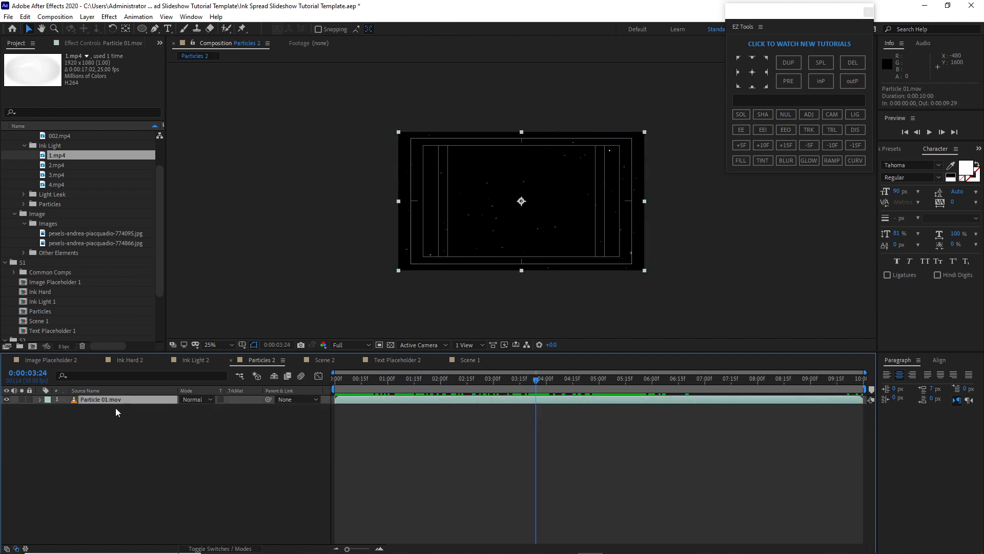
key("Delete")
left_click(25, 204)
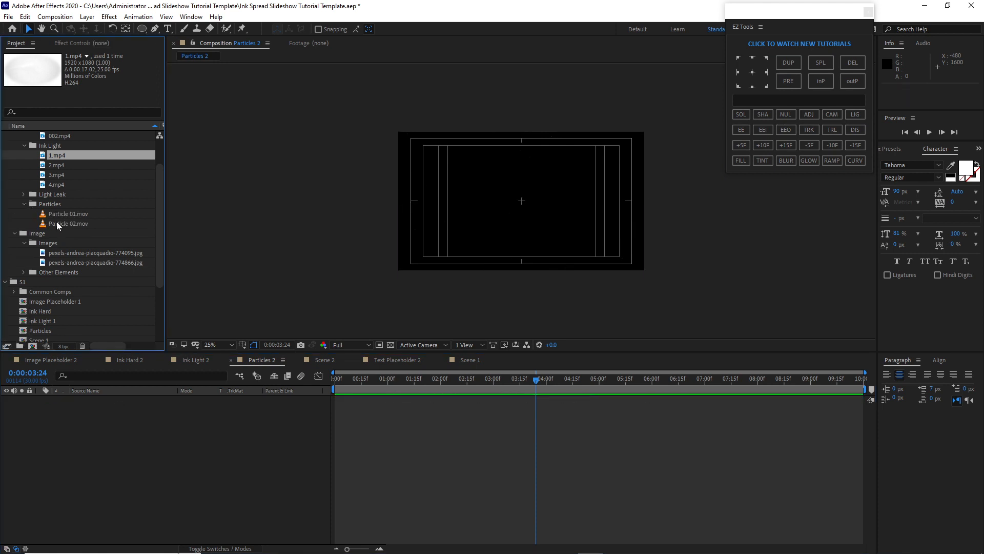
left_click_drag(58, 223, 119, 429)
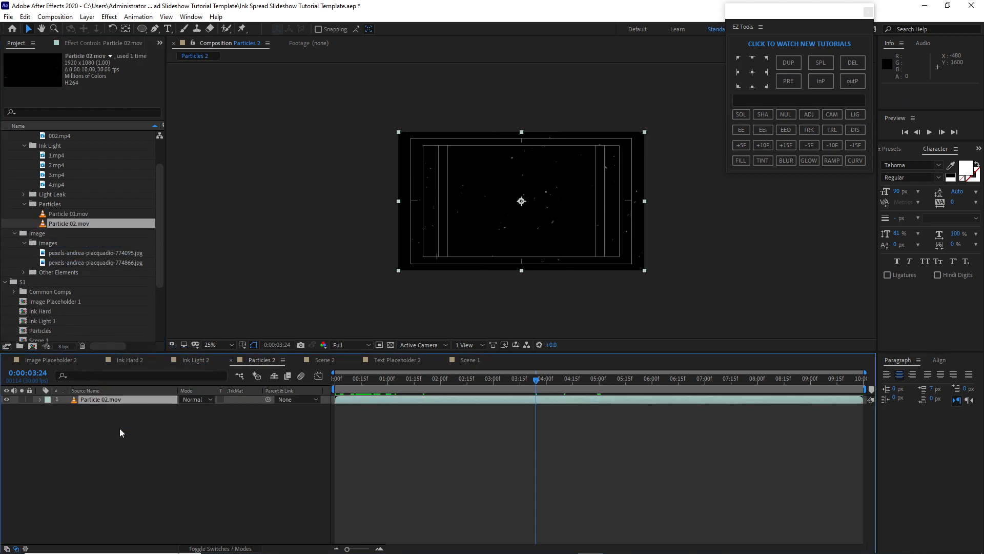
In the Text Placeholder 2 composition, change the title text to "MOTION GRAPHIX ANIMATION" and set its tracking to 0
left_click(388, 360)
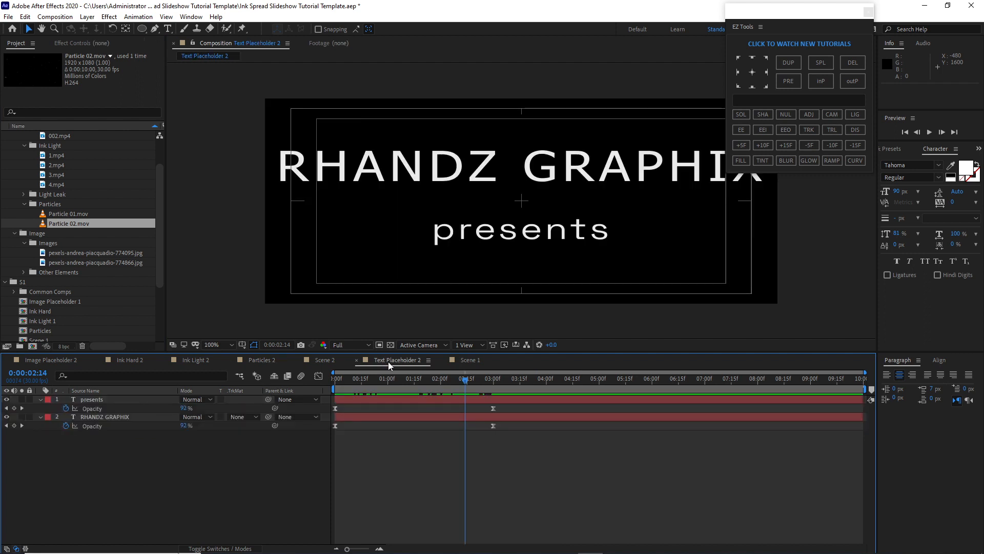
left_click(116, 418)
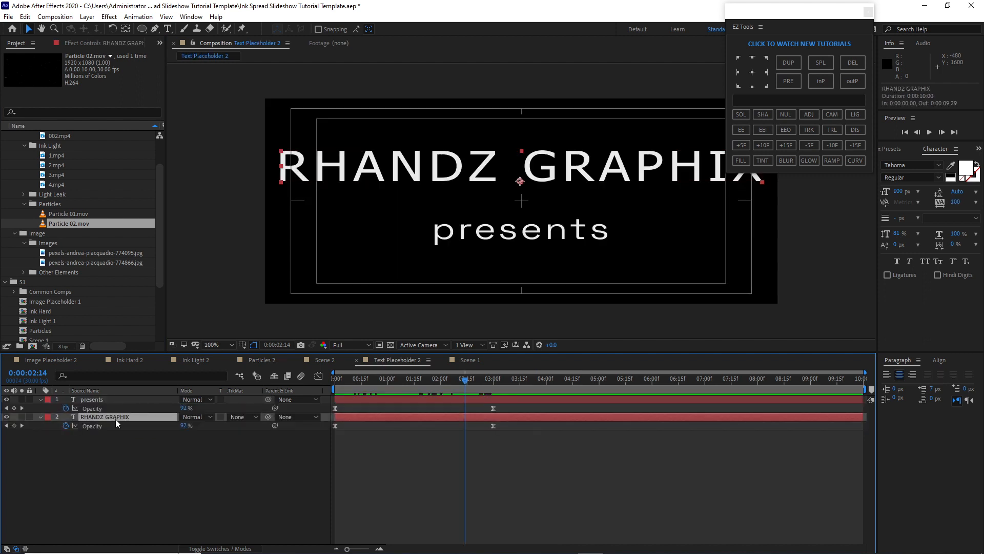
double_click(115, 419)
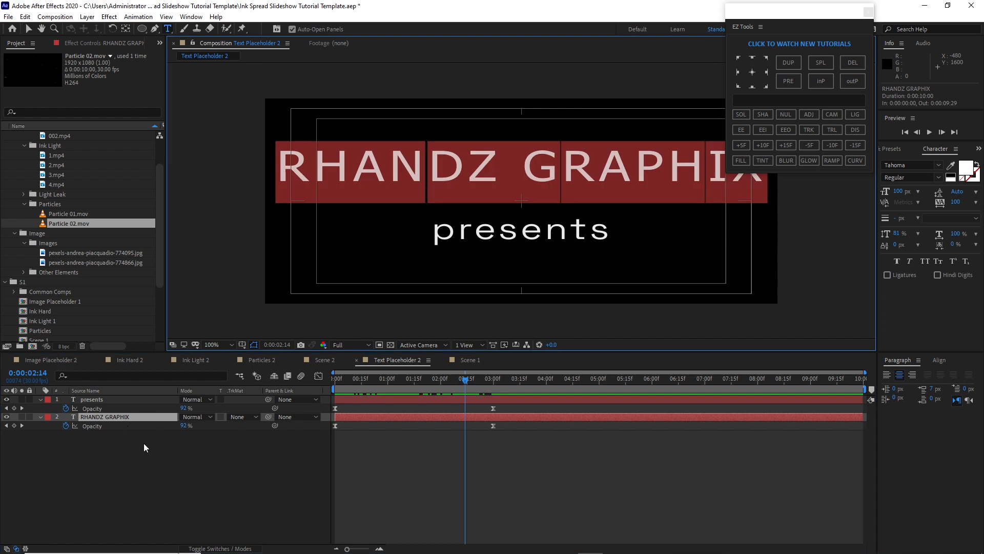
type("MOTION GRA")
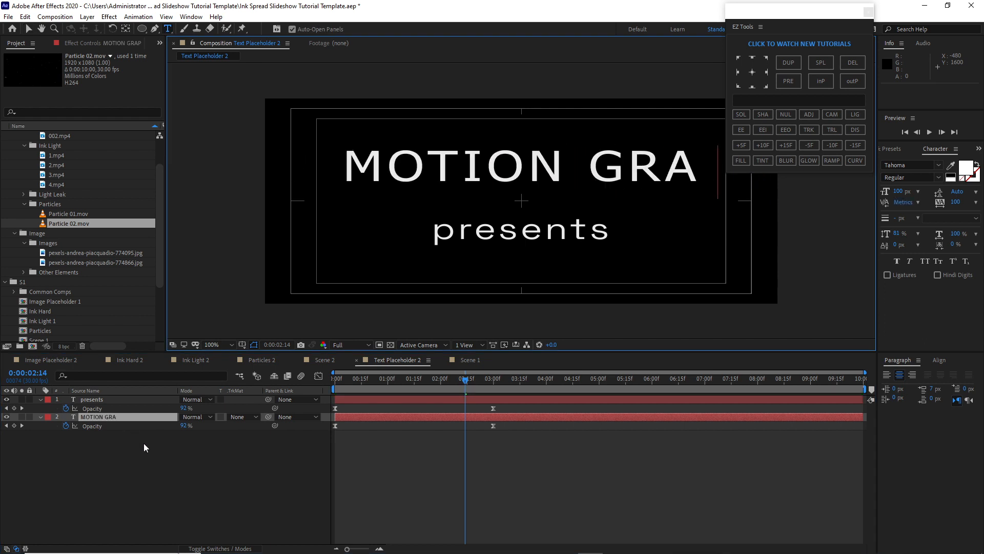
type("PHIX ANIMATION")
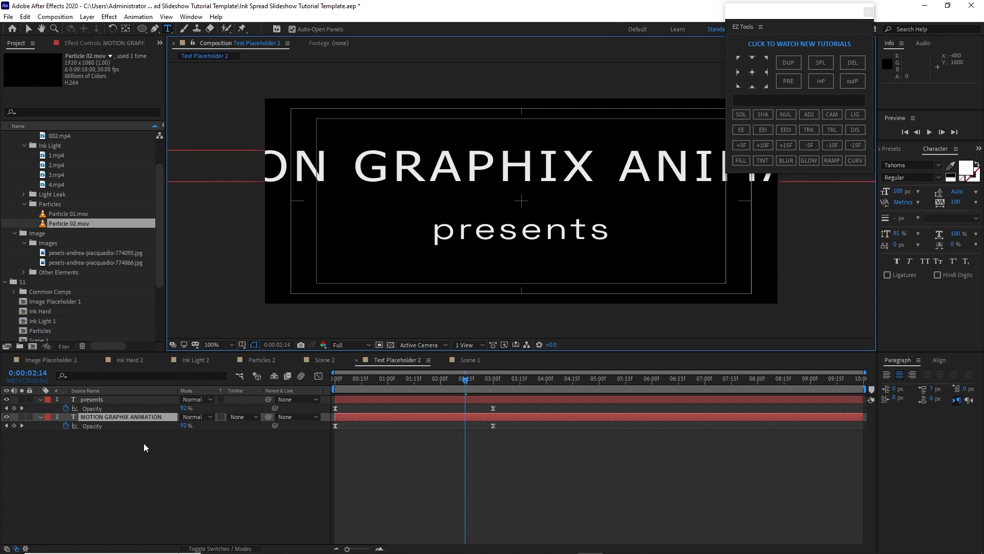
key("Escape")
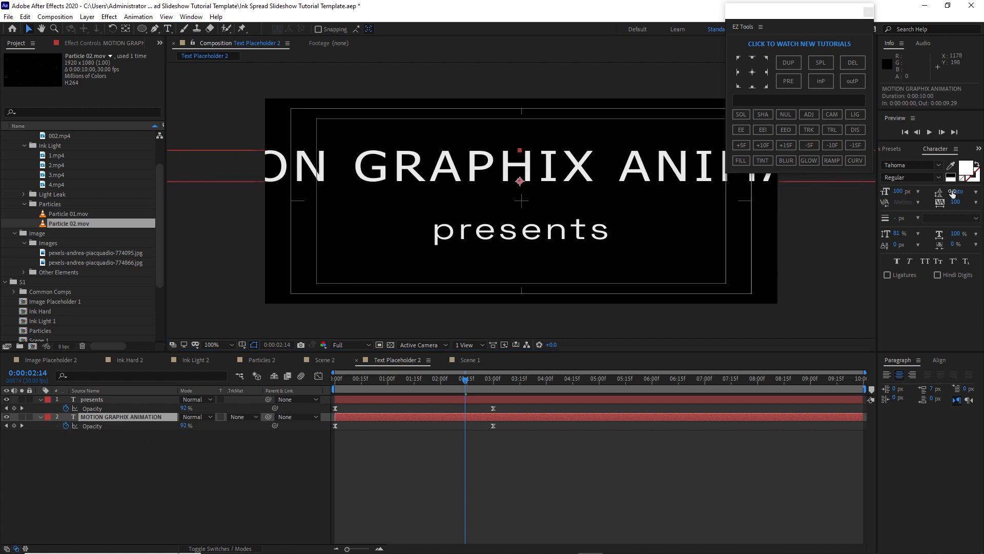
left_click(976, 202)
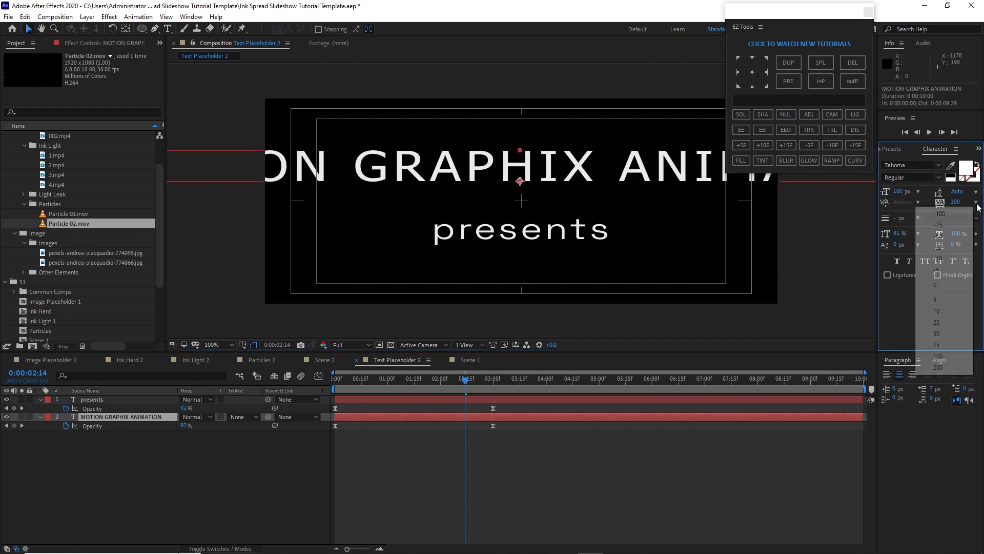
left_click(953, 284)
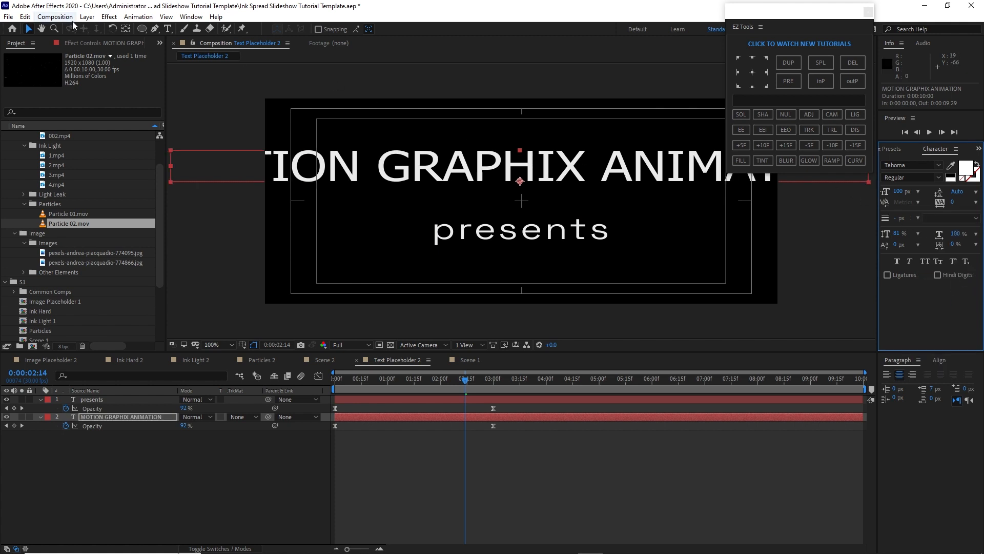
Set the Text Placeholder 2 composition's width to 1400 px in Composition Settings
left_click(56, 17)
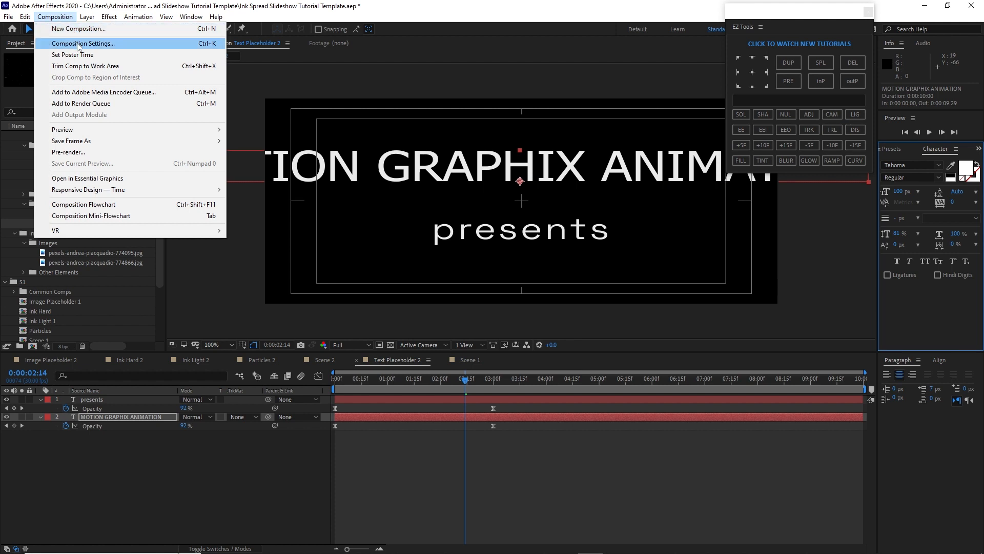
left_click(79, 44)
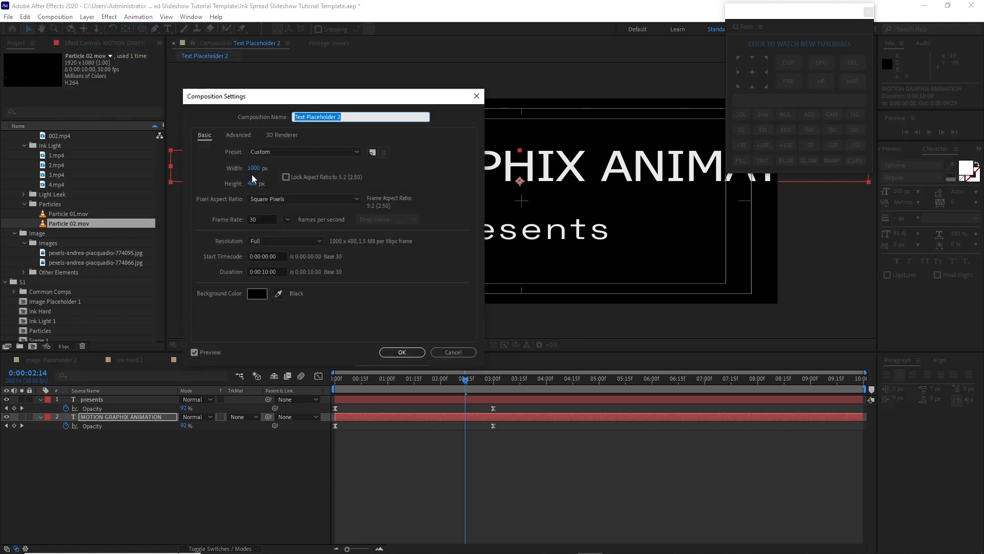
key("Tab")
type("1")
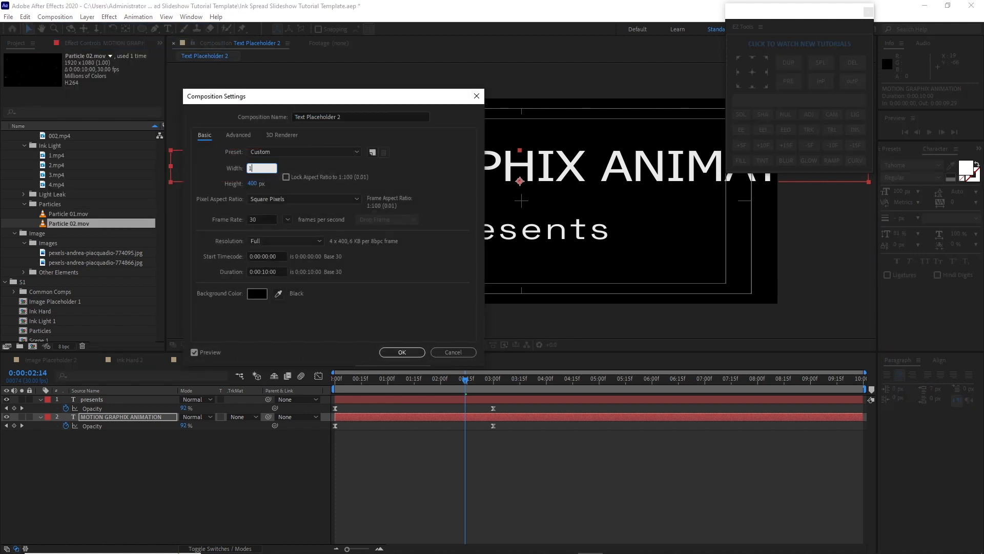
type("400")
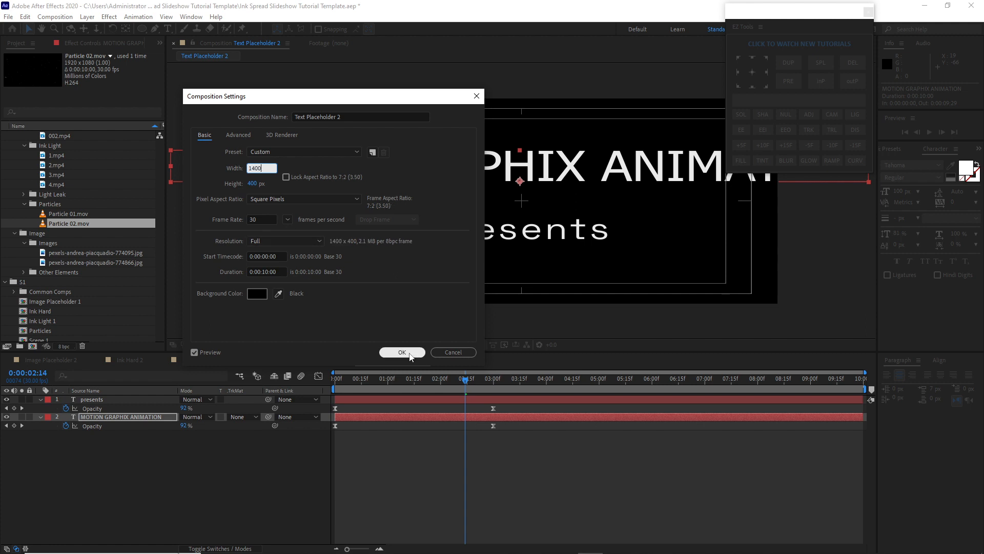
left_click(402, 352)
Replace the subtitle text "presents" with "After Effects CC 2020"
left_click(162, 401)
key("a")
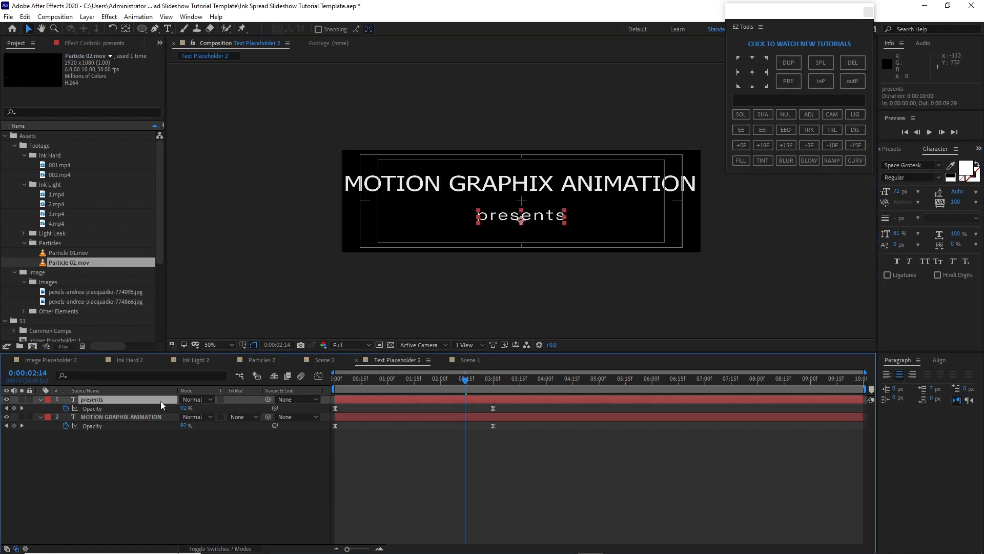
double_click(162, 400)
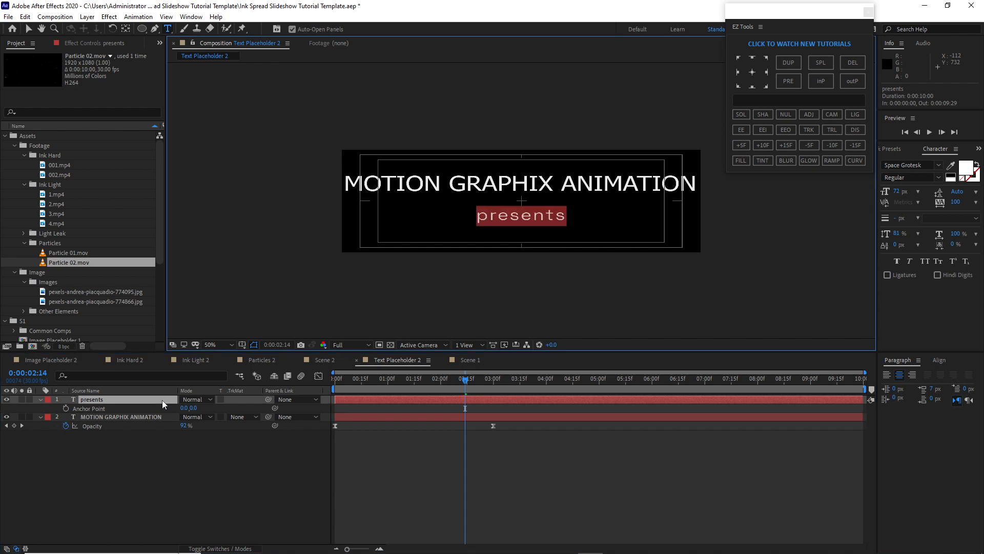
type("A")
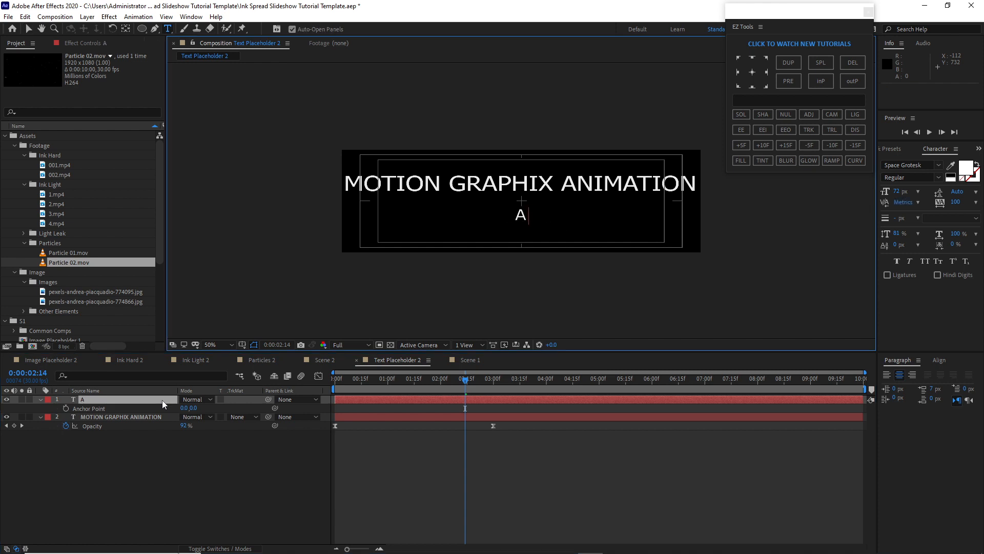
type("fter Effe")
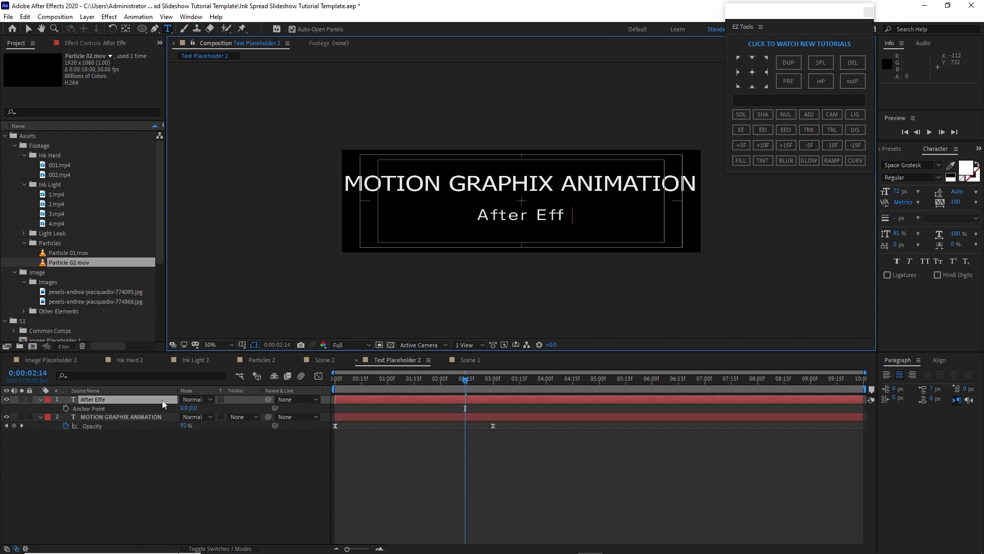
type("cts CC")
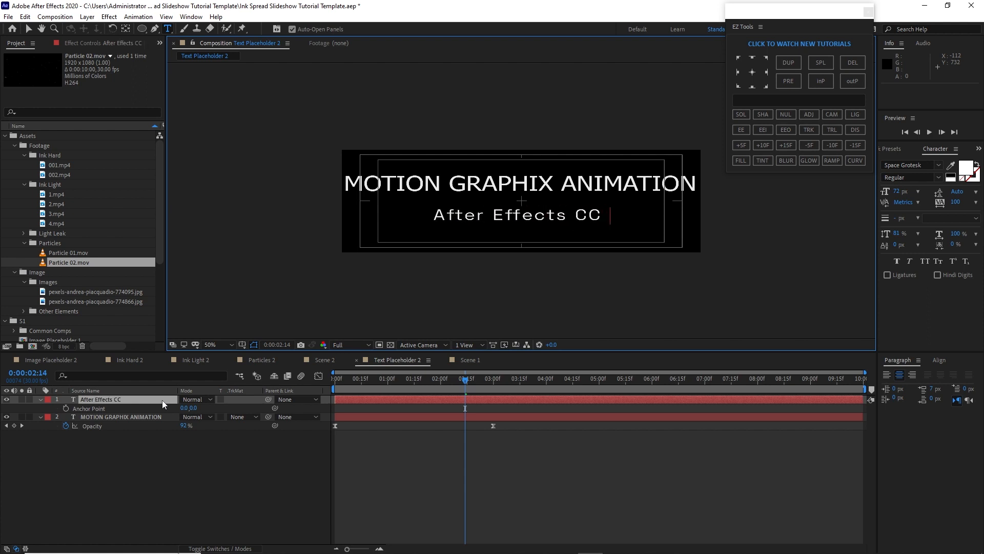
type(" 2020")
key("Escape")
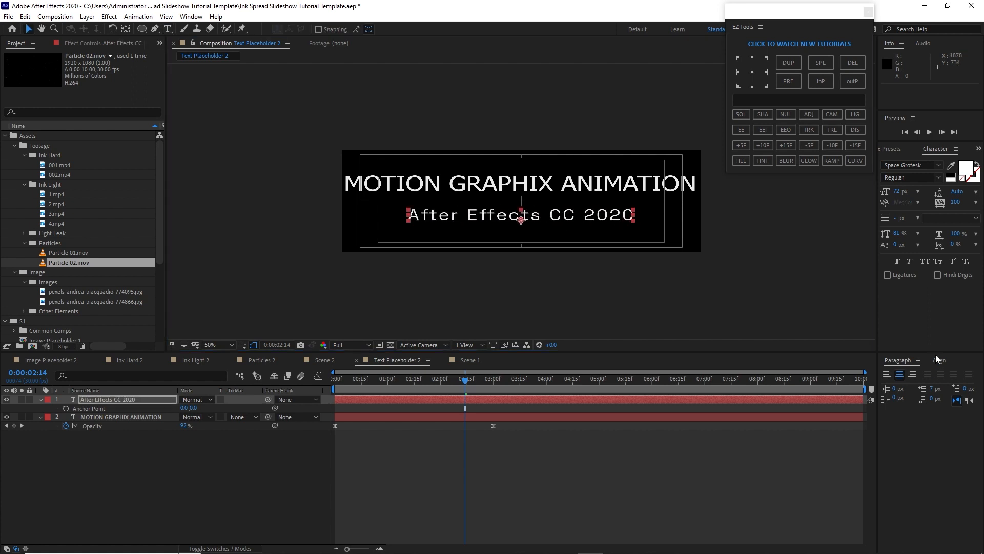
Set the subtitle's tracking to 0
left_click(937, 358)
left_click(905, 386)
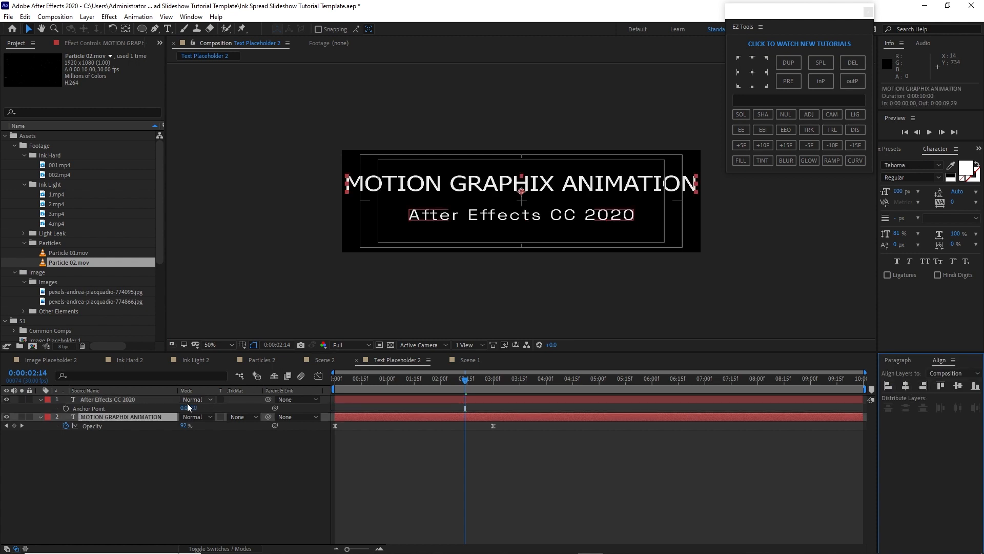
left_click(154, 400)
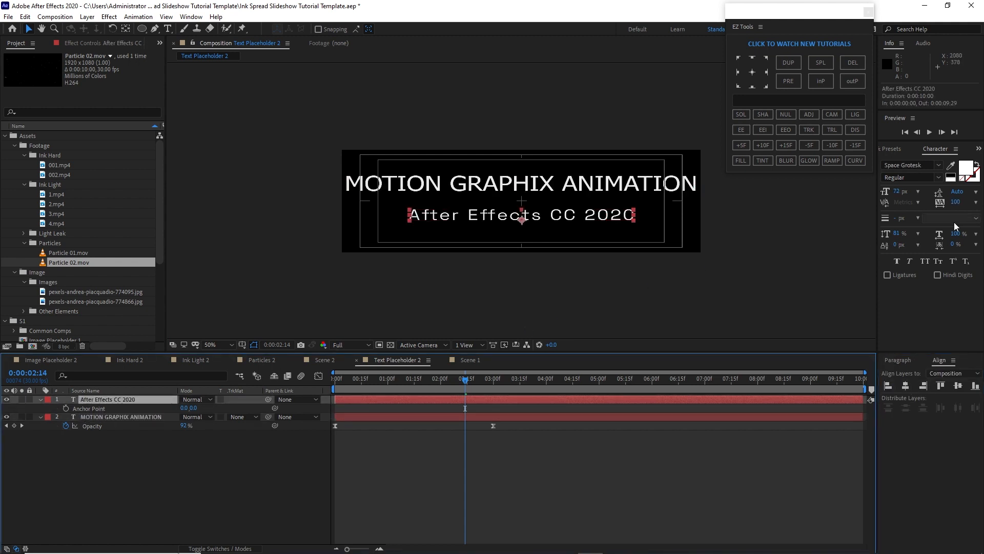
left_click(975, 202)
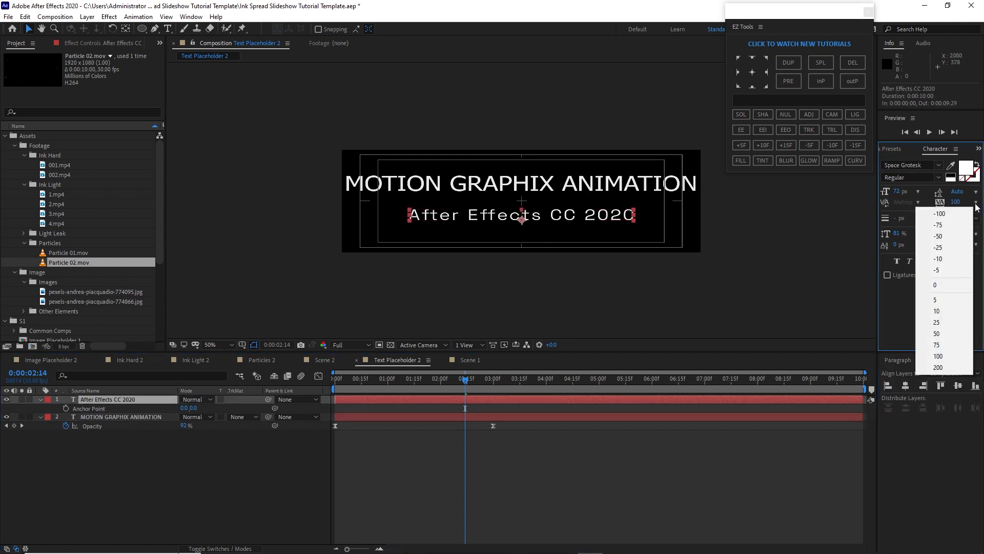
left_click(952, 283)
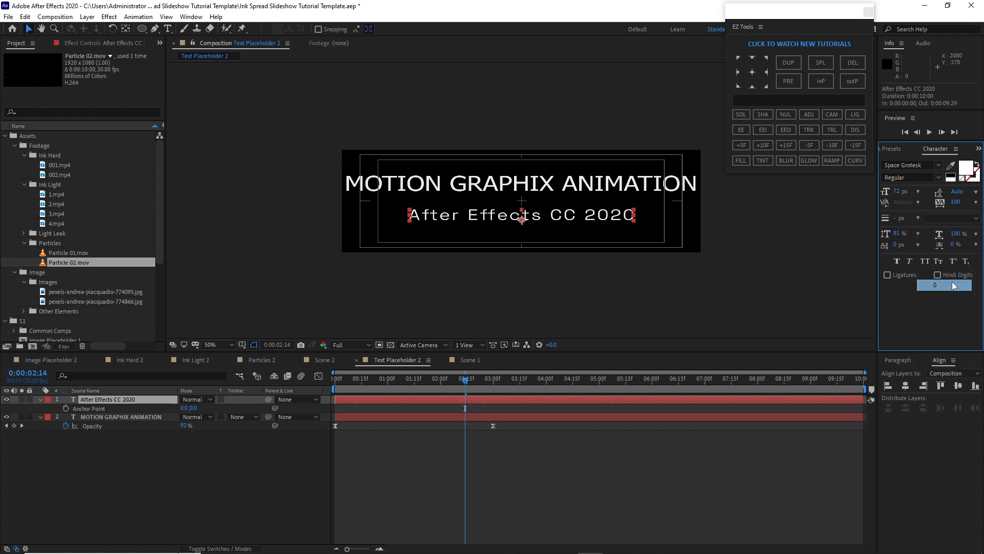
Open Scene 2 and replace its Ink Light 1 layer with the Ink Light 2 composition from the S2 folder
left_click(443, 360)
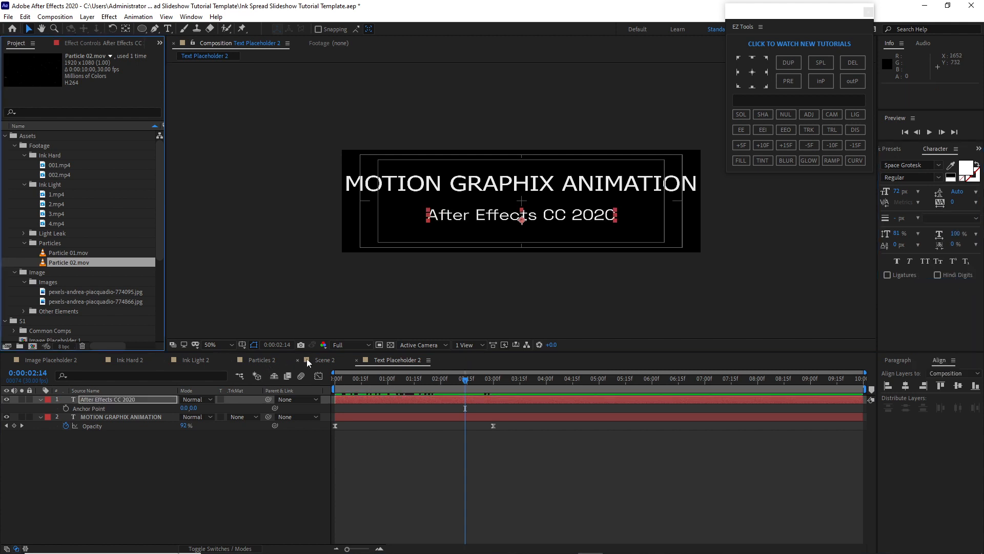
left_click(321, 360)
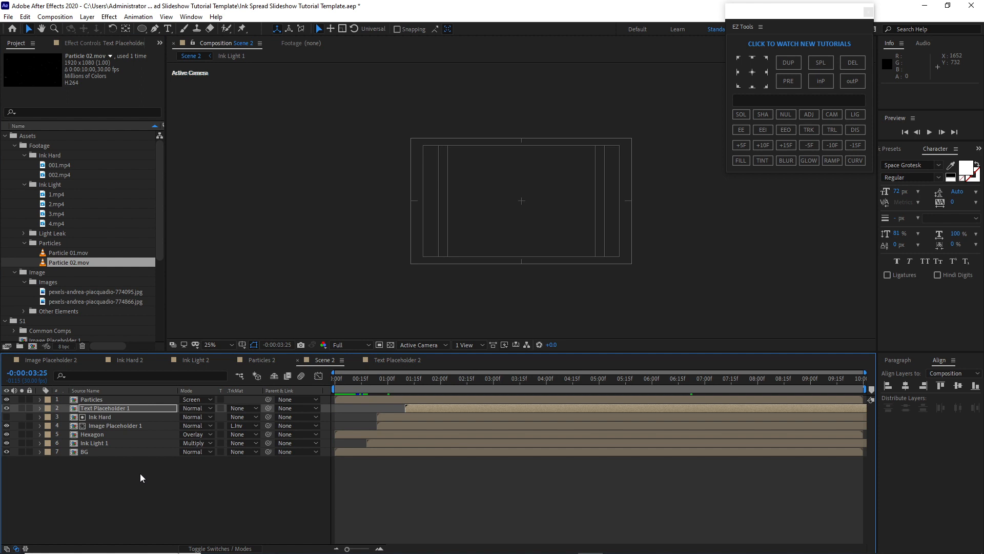
left_click(424, 518)
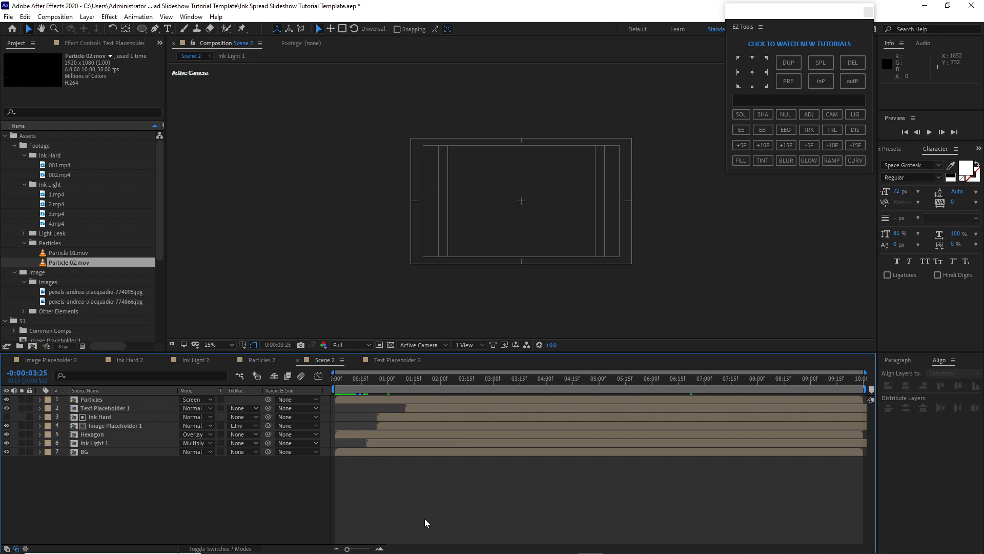
left_click(124, 442)
left_click_drag(162, 220, 159, 287)
left_click(5, 213)
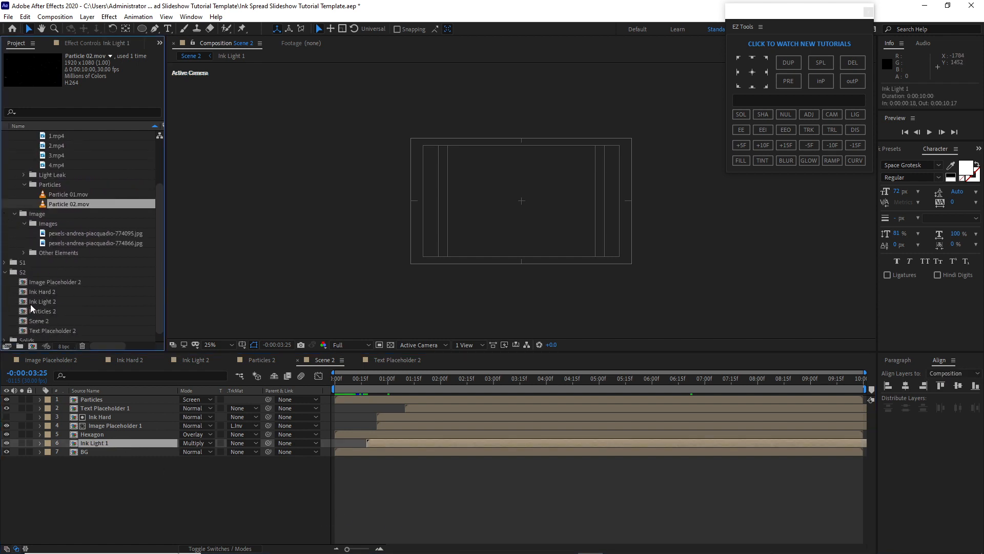
mouse_move(30, 302)
left_mouse_down()
mouse_move(42, 398)
mouse_move(95, 439)
left_mouse_up()
Replace the image placeholder, text placeholder and particles layers in Scene 2 with their S2 versions
left_click(100, 426)
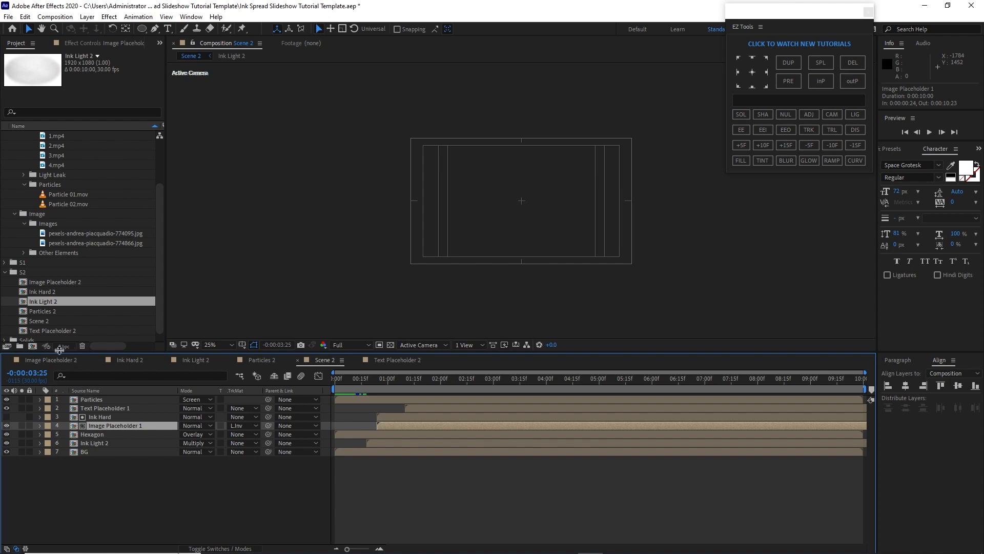
left_click_drag(52, 282, 122, 425)
left_click(112, 408)
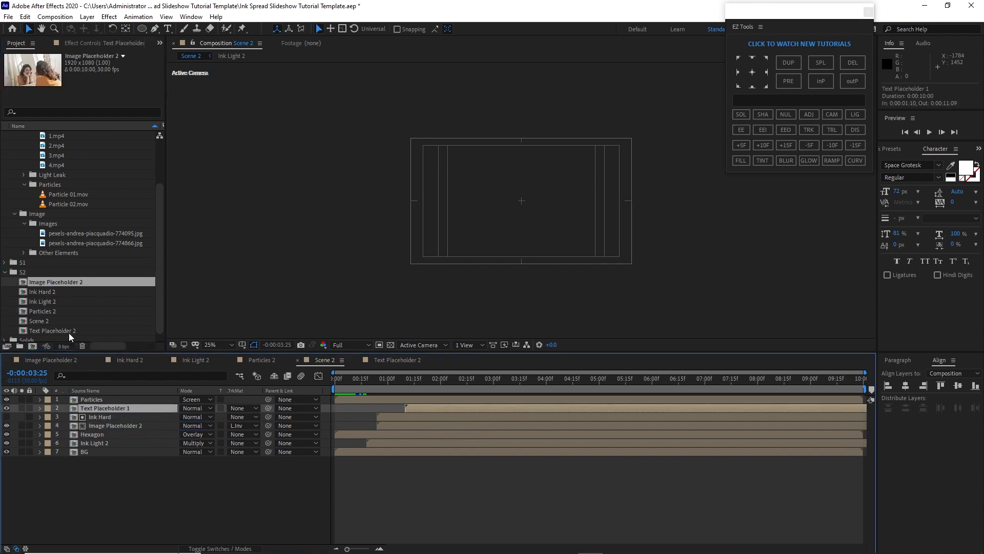
left_click_drag(68, 330, 91, 411)
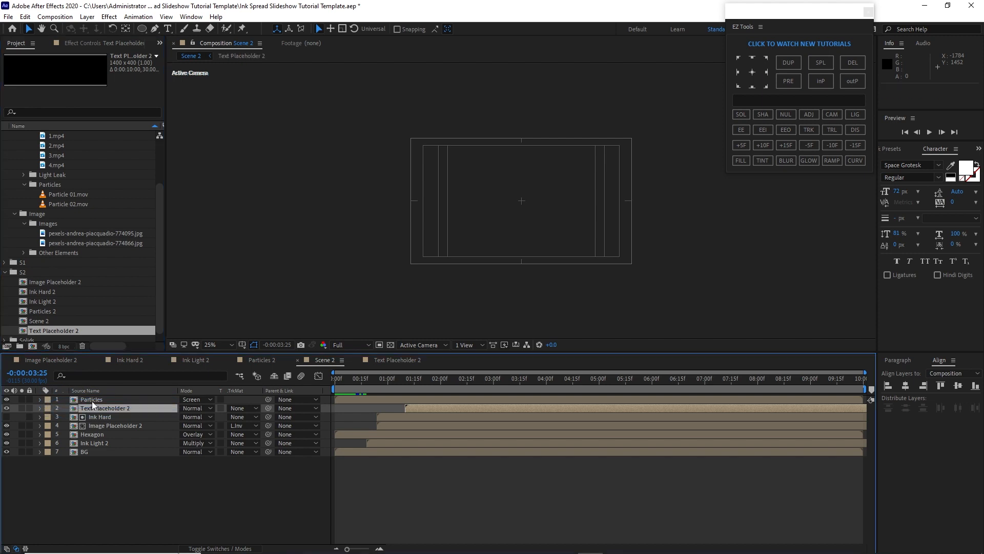
left_click(91, 401)
left_click_drag(54, 312, 81, 400)
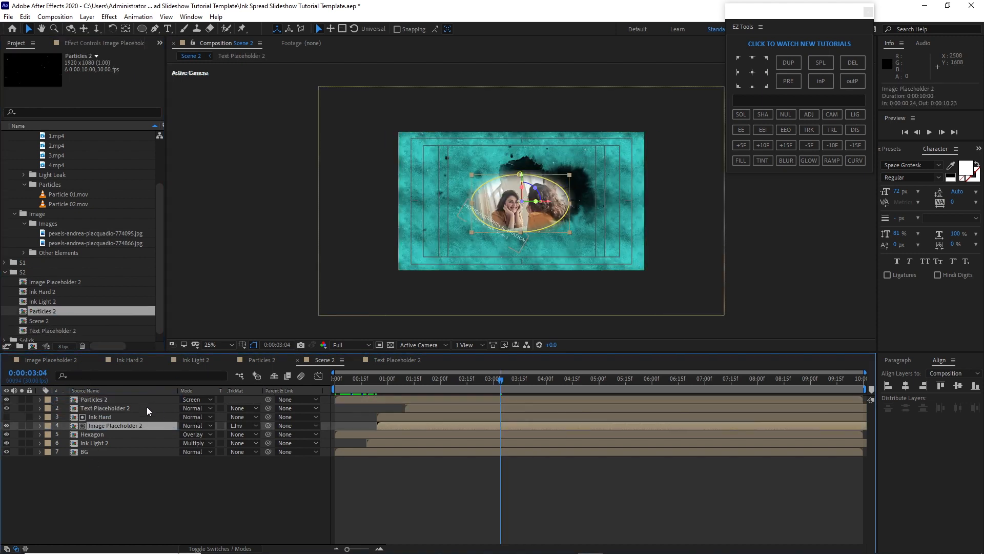
Move the Text Placeholder 2 layer near the top of the frame and set its Z rotation to 0
left_click(147, 408)
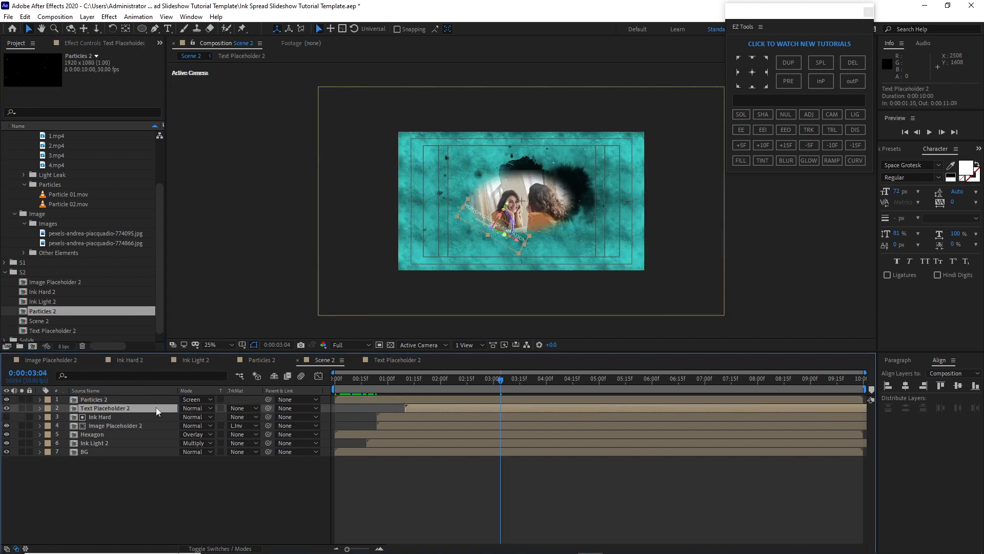
key("p")
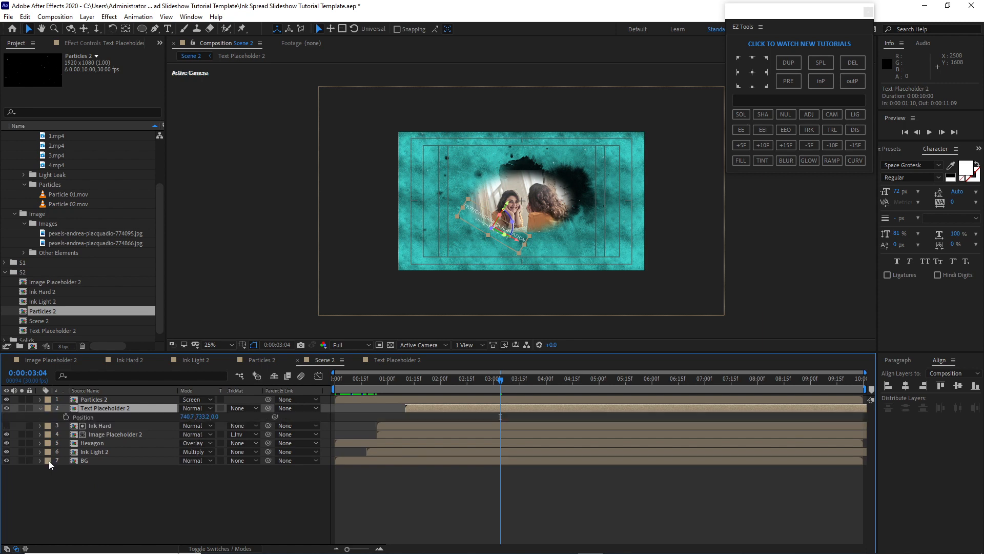
key("shift+r")
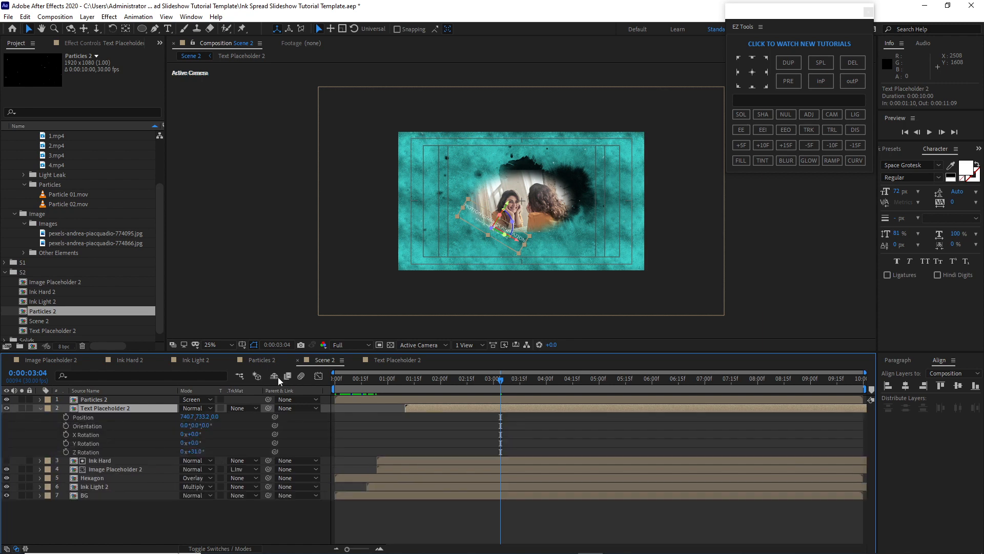
left_click_drag(512, 206, 545, 153)
left_click(195, 451)
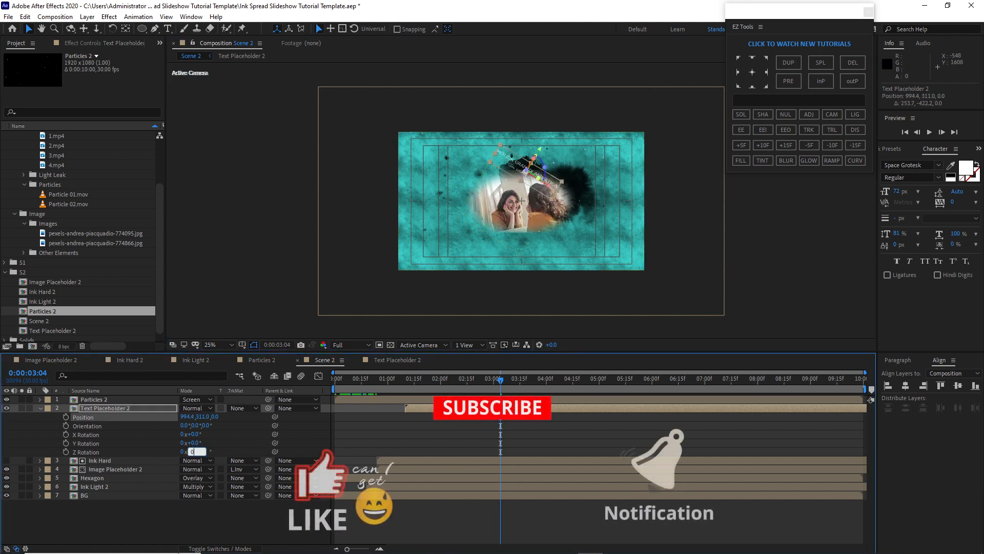
type("0.")
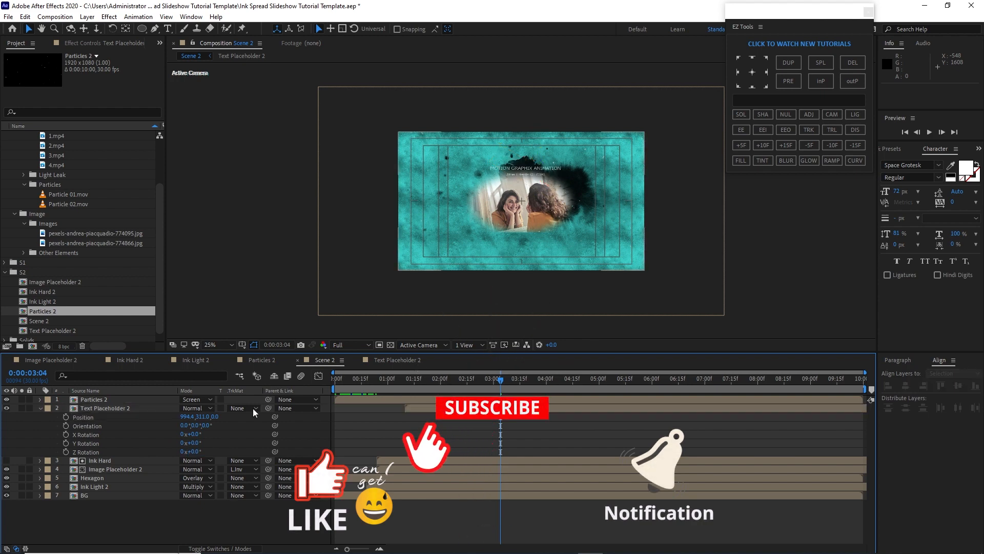
Nudge the Text Placeholder 2 layer slightly downward
left_click(155, 408)
left_click_drag(525, 146, 526, 149)
left_click(235, 500)
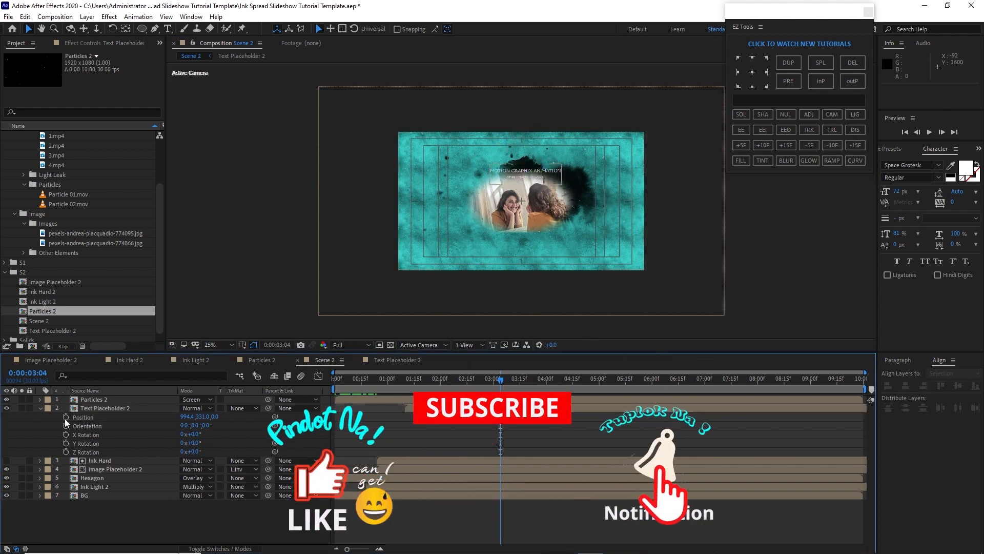
Collapse the Text Placeholder 2 layer properties and all folders in the project panel
left_click(40, 408)
left_click(4, 273)
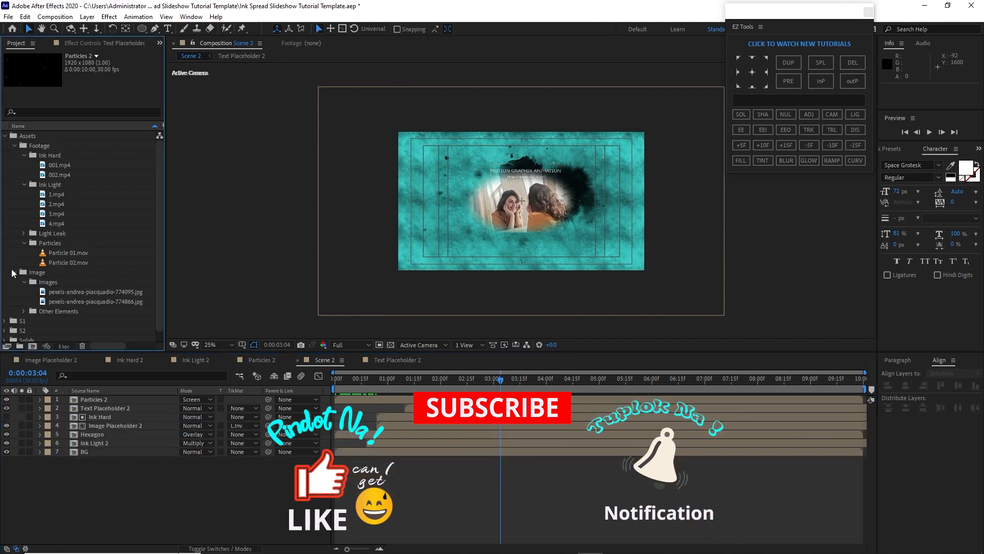
left_click(24, 241)
left_click(23, 185)
left_click(23, 156)
left_click(15, 145)
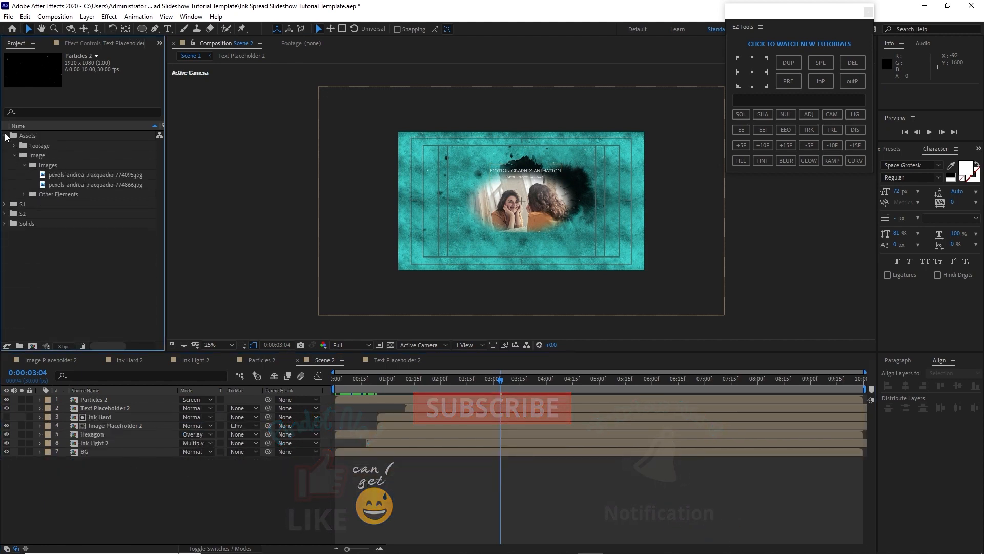
left_click(5, 135)
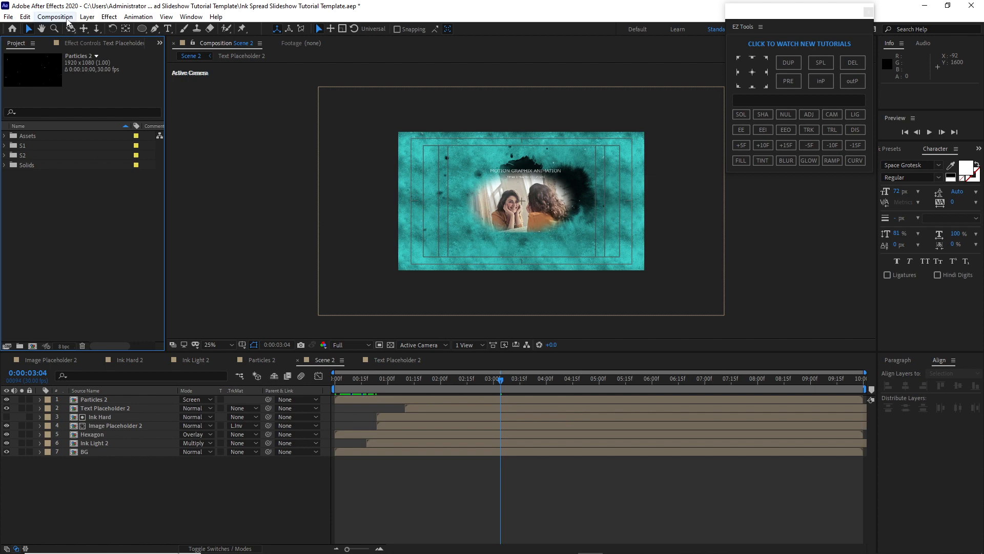
Create a new 1920x1080, 30 fps, 15-second composition named Main
left_click(55, 17)
left_click(67, 42)
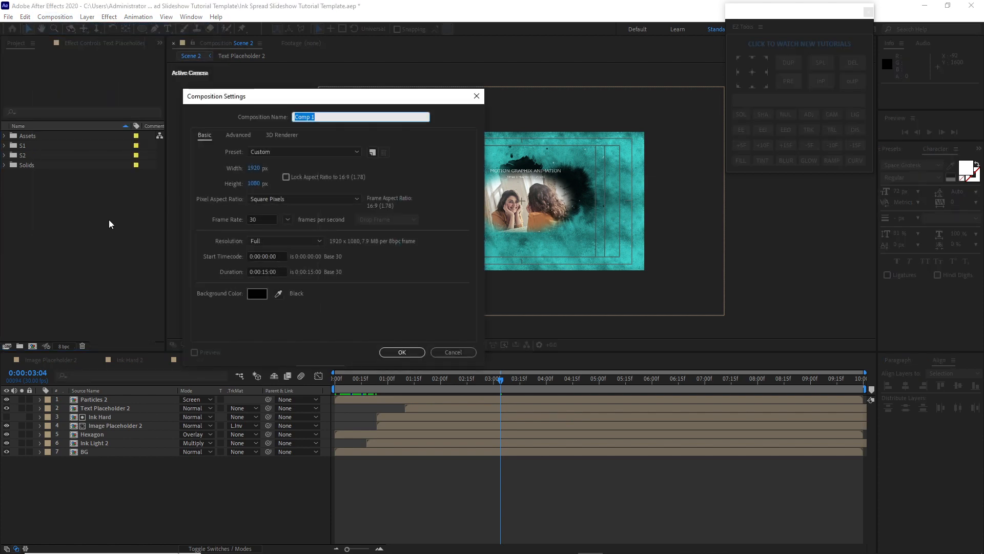
type("Main")
left_click(393, 353)
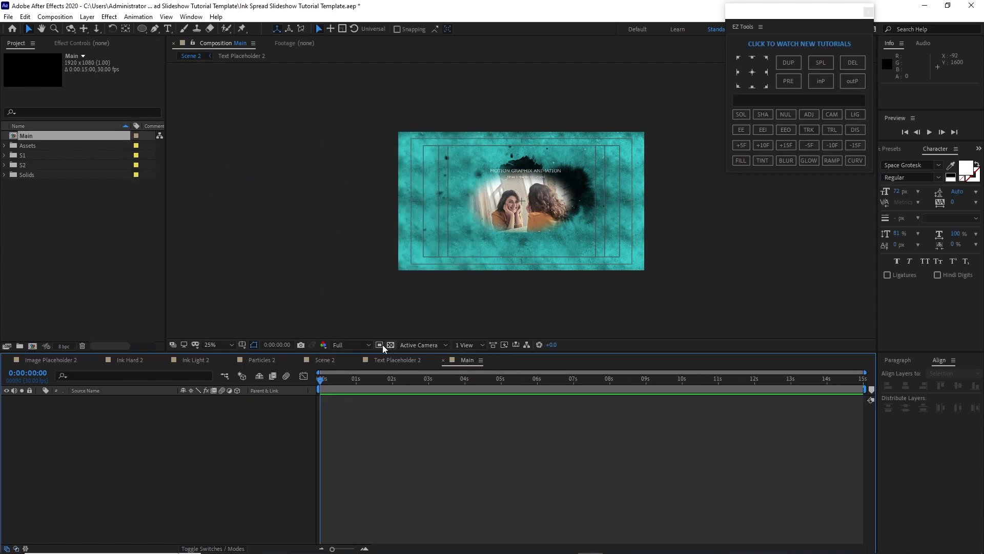
Add the Scene 1 composition from S1 and the Scene 2 composition from S2 to the Main timeline, Scene 2 on top
left_click(4, 155)
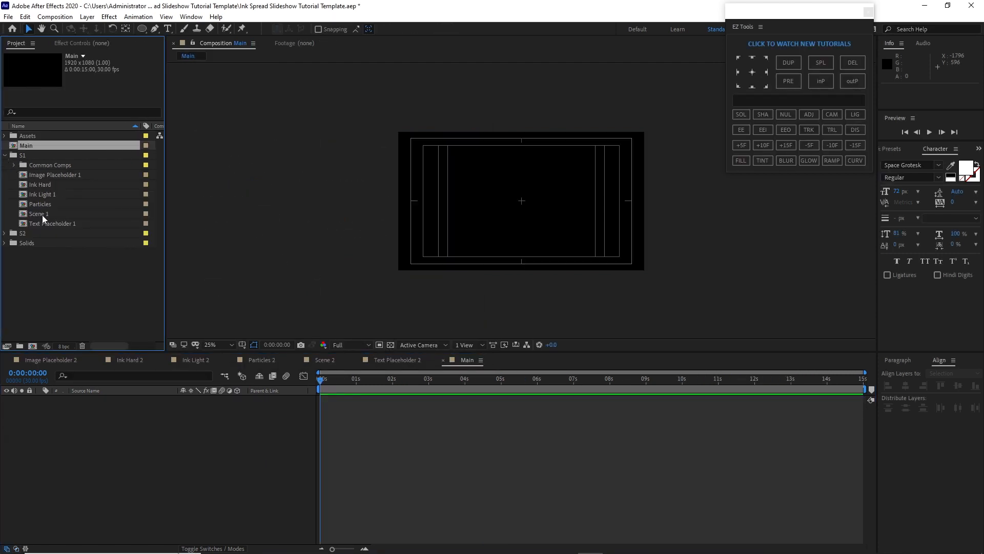
left_click_drag(42, 214, 78, 406)
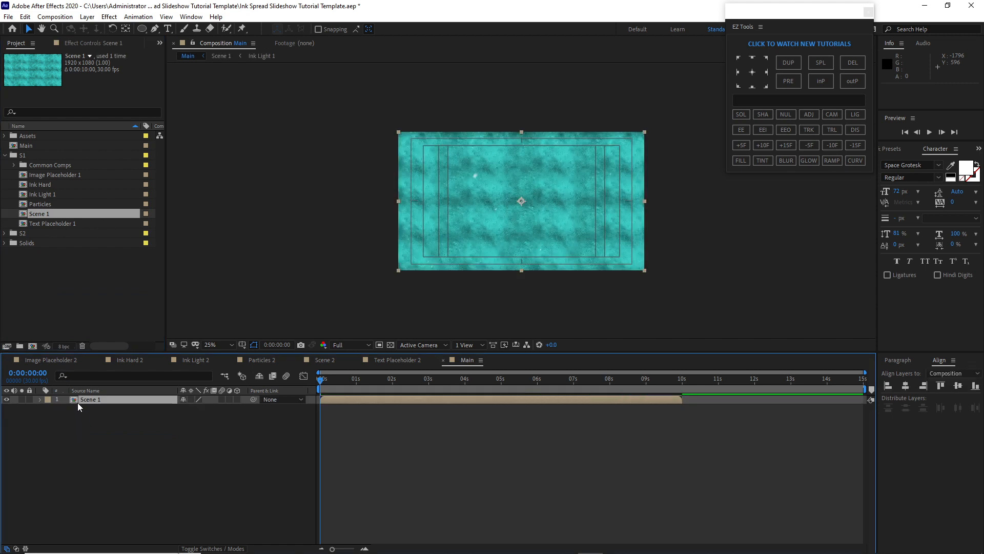
left_click(5, 233)
left_click_drag(31, 282, 62, 400)
left_click(134, 407, "shift")
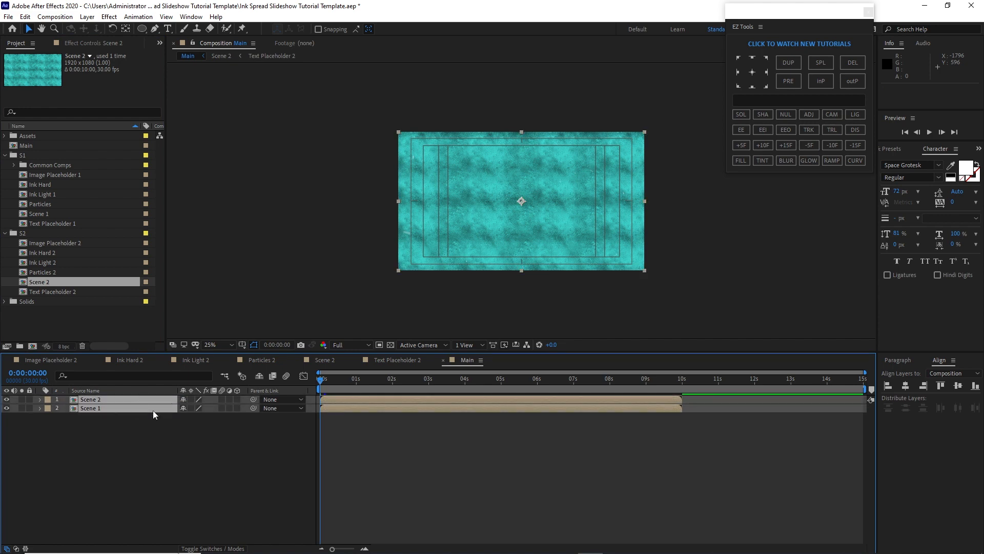
Make the Scene 2 layer 3D and trim its start to 5 seconds
left_click(238, 399)
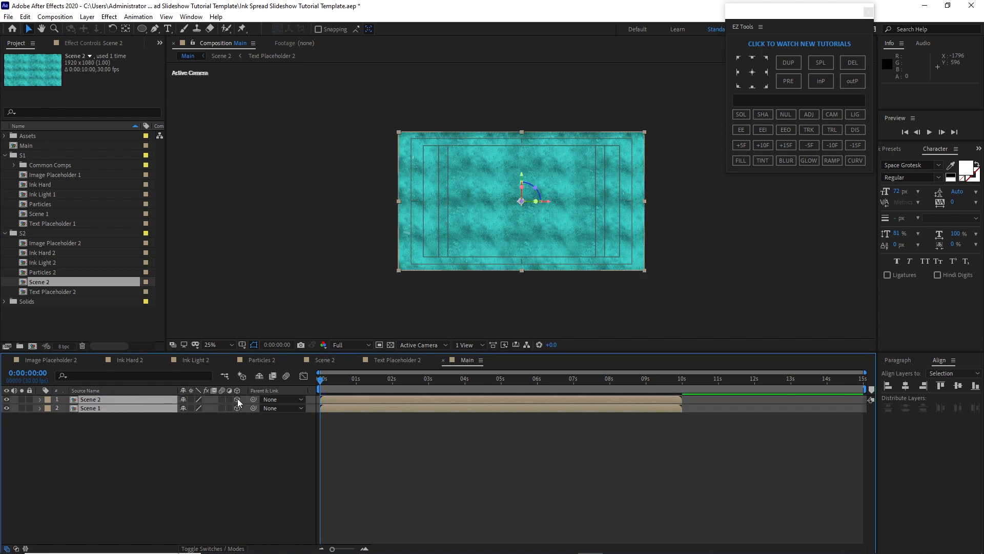
left_click(209, 433)
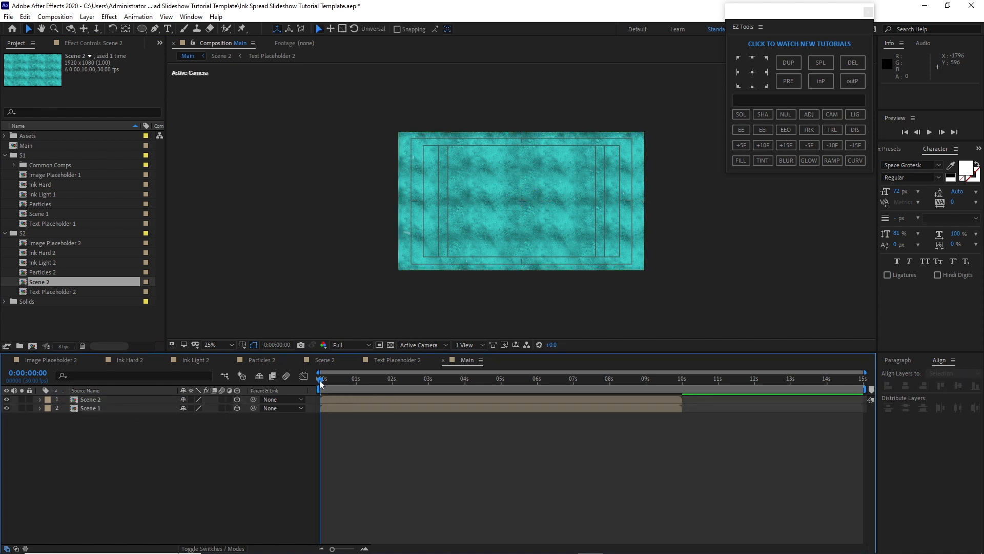
left_click_drag(320, 383, 500, 388)
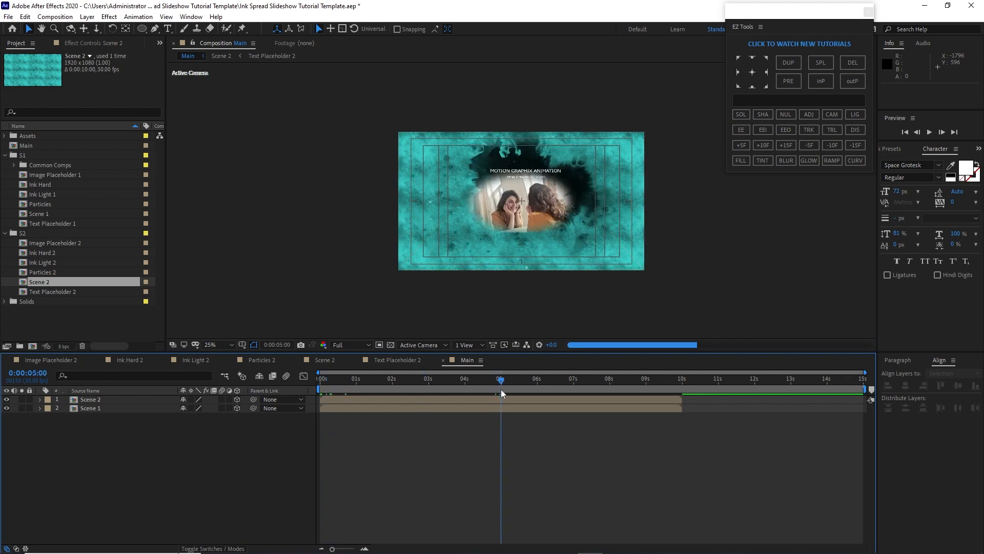
left_click(435, 401)
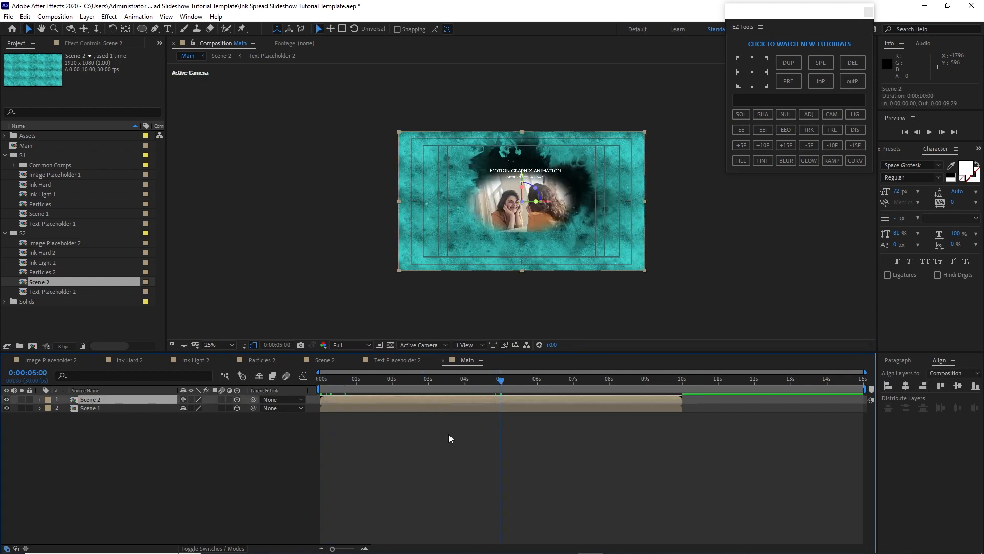
key("bracketleft")
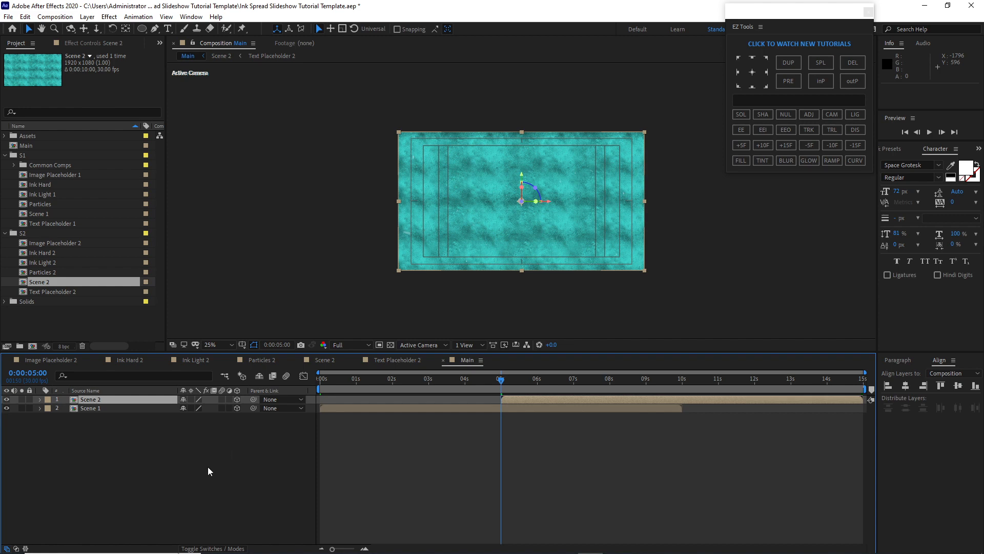
Set Scene 2's position Z value to -2000
key("p")
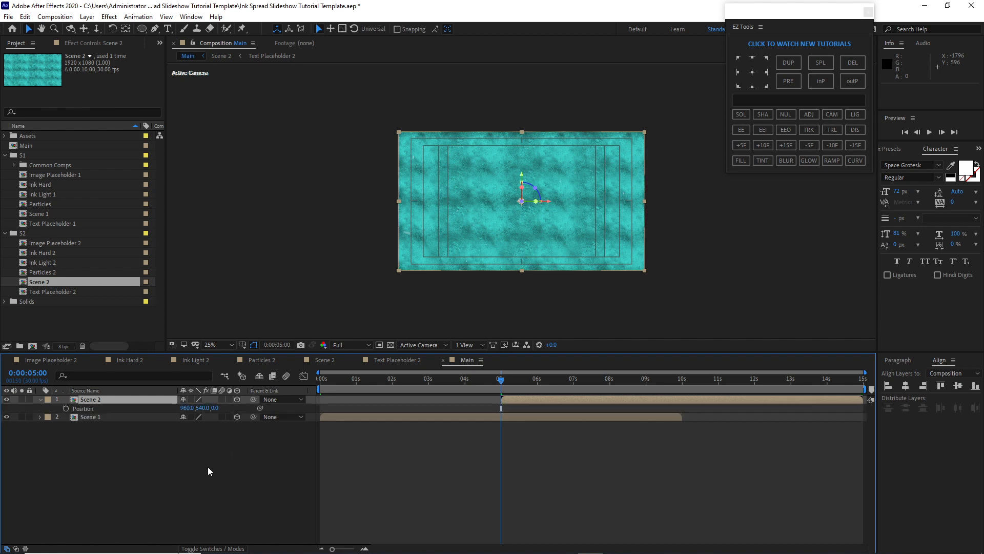
left_click(214, 408)
type("-2000")
key("Return")
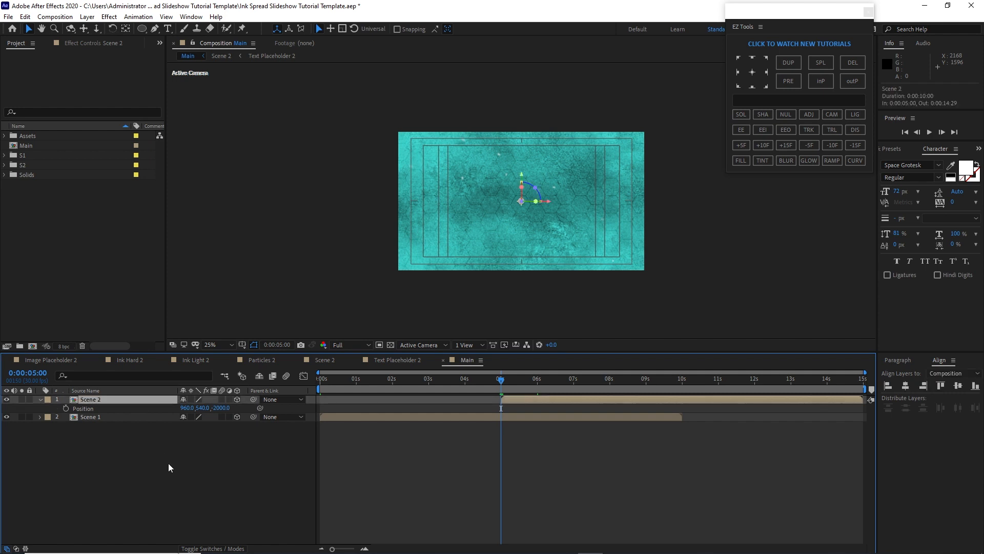
Add X, Y and Z rotation keyframes on Scene 2 at 5 seconds with X rotation -18° and Z rotation 30°
key("r")
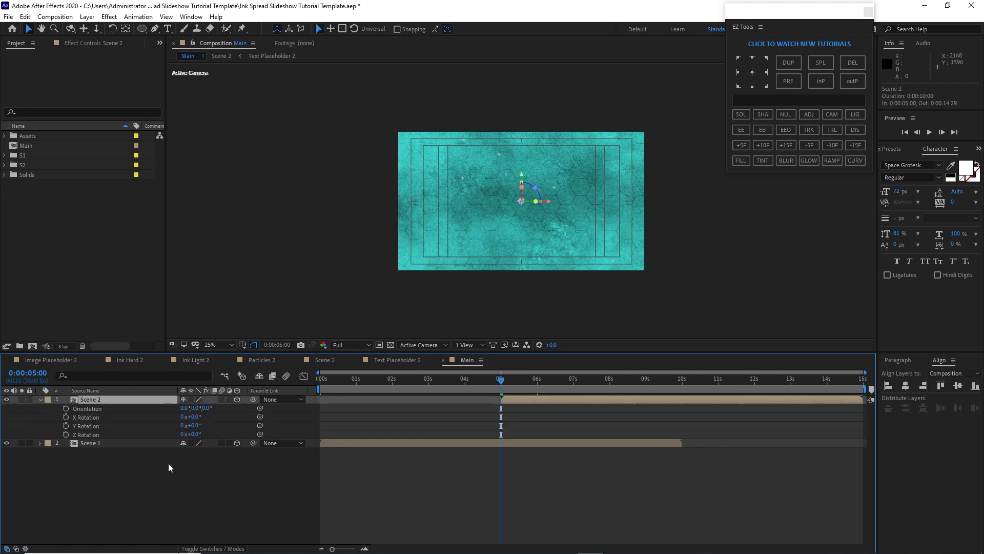
left_click(65, 417)
left_click(66, 425)
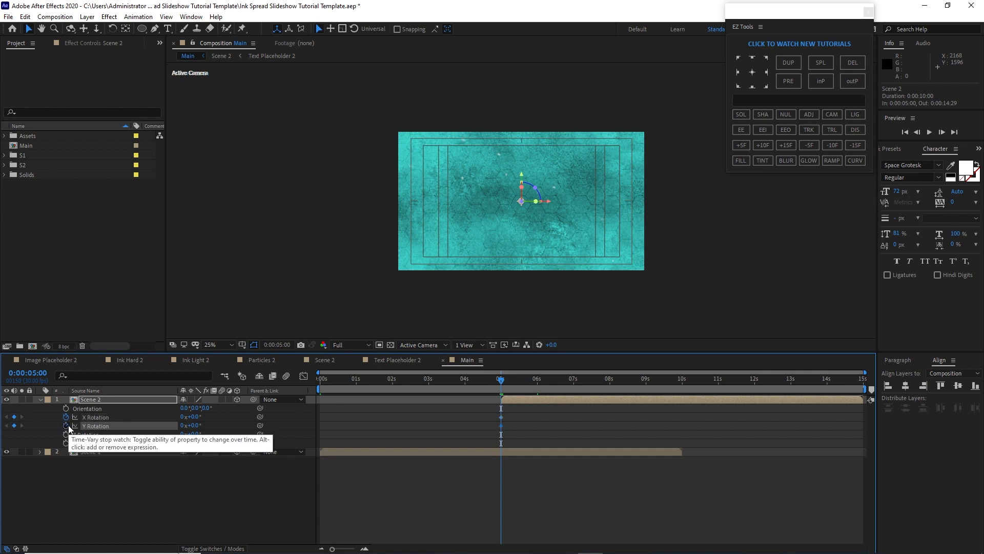
left_click(66, 434)
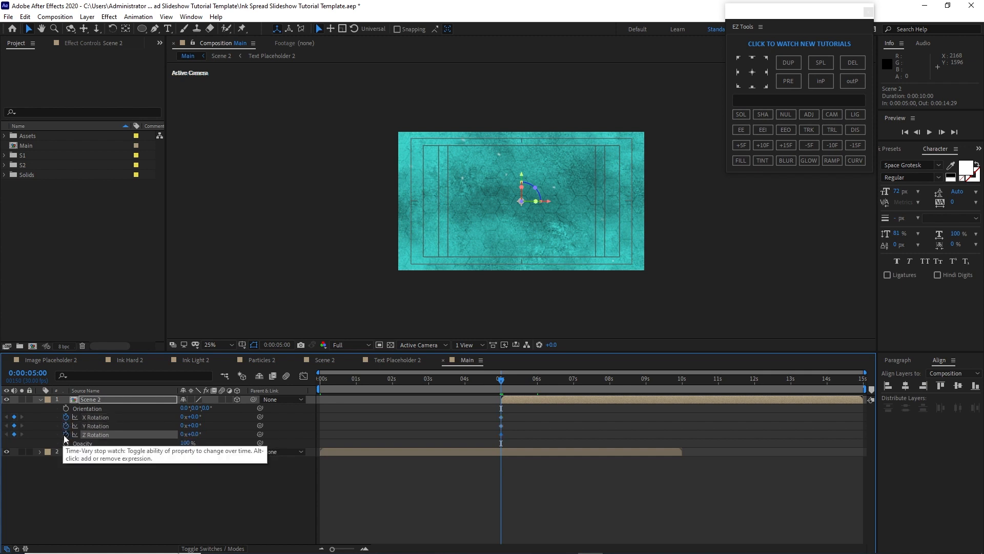
left_click(196, 417)
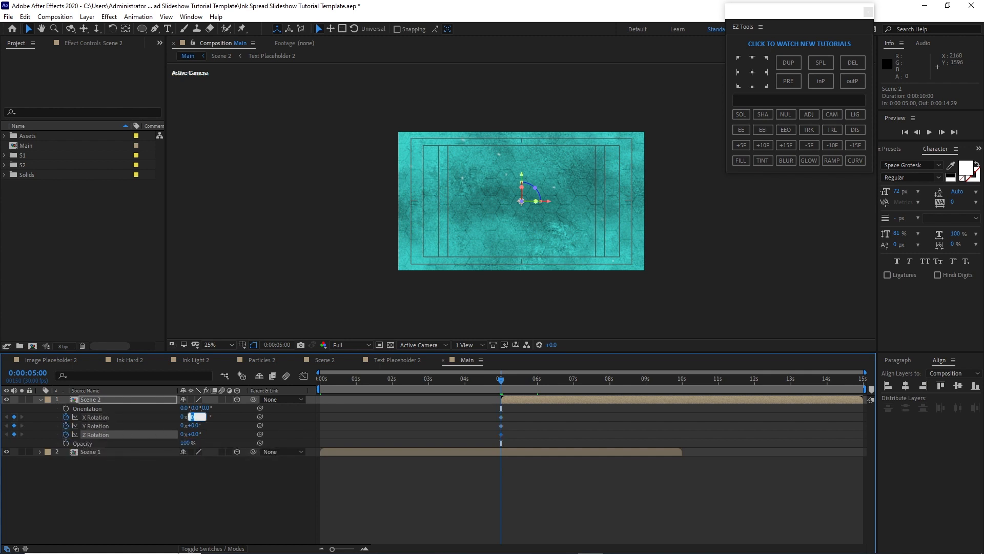
type("-18")
key("Return")
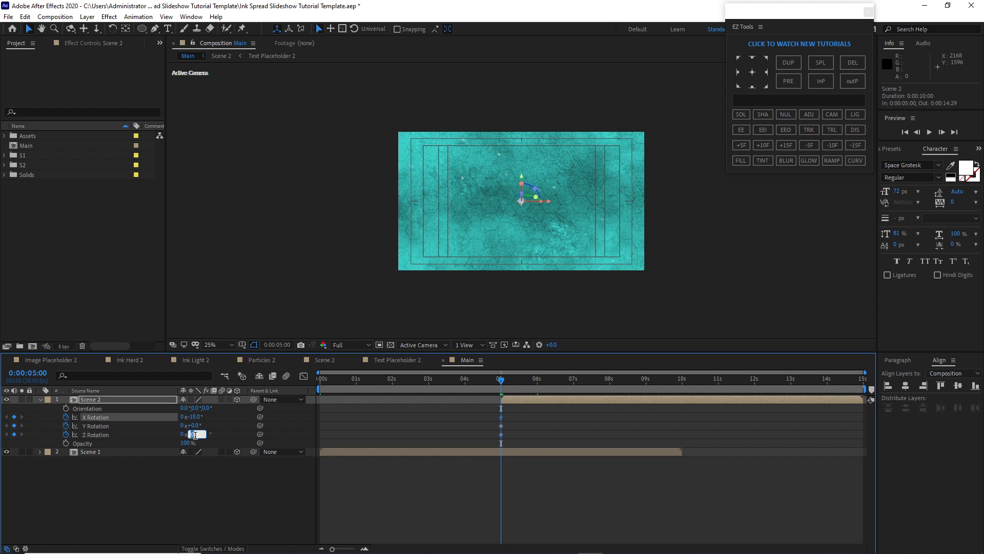
left_click(195, 434)
type("30")
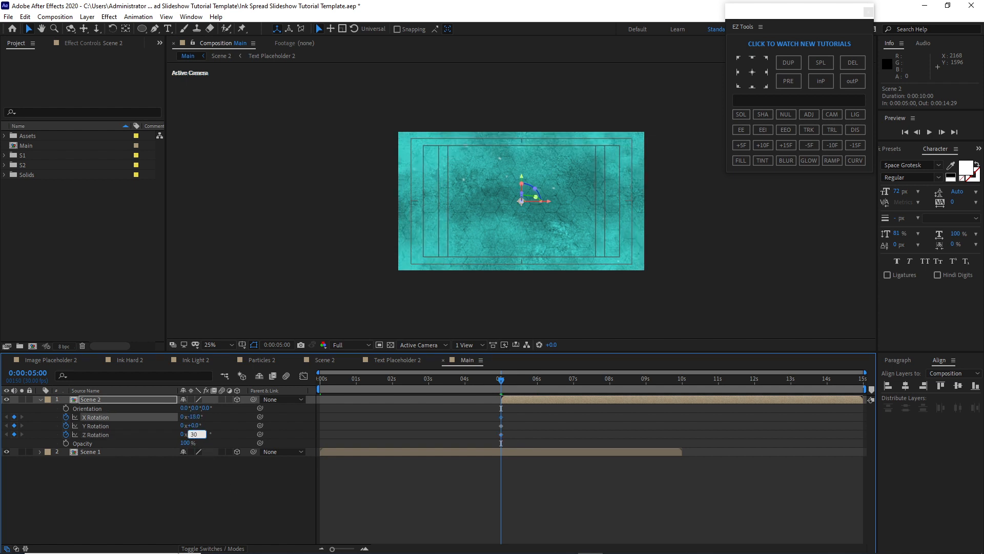
At 6 seconds, keyframe Scene 2's rotation with X rotation 0°, Y rotation unchanged and Z rotation 12°
left_click(537, 383)
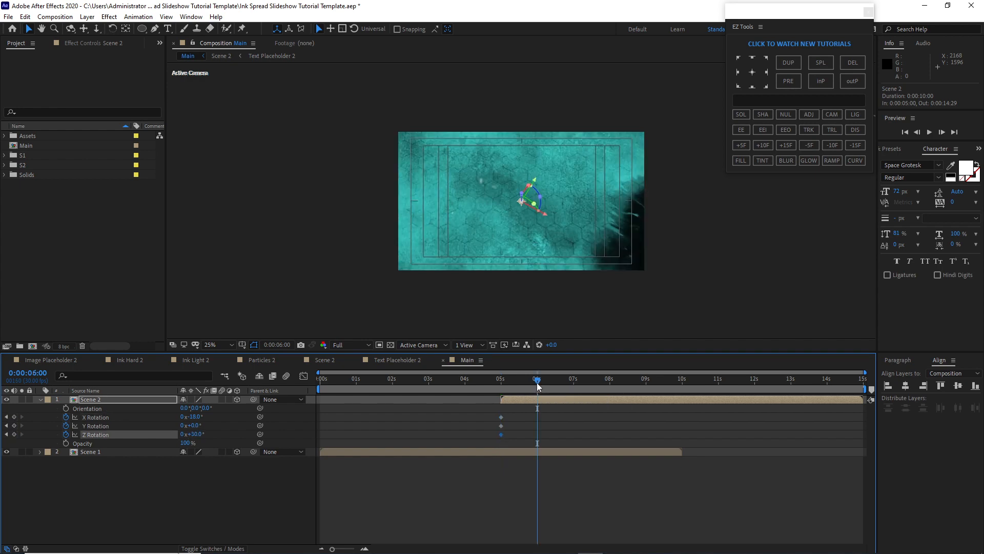
left_click(204, 418)
type("0")
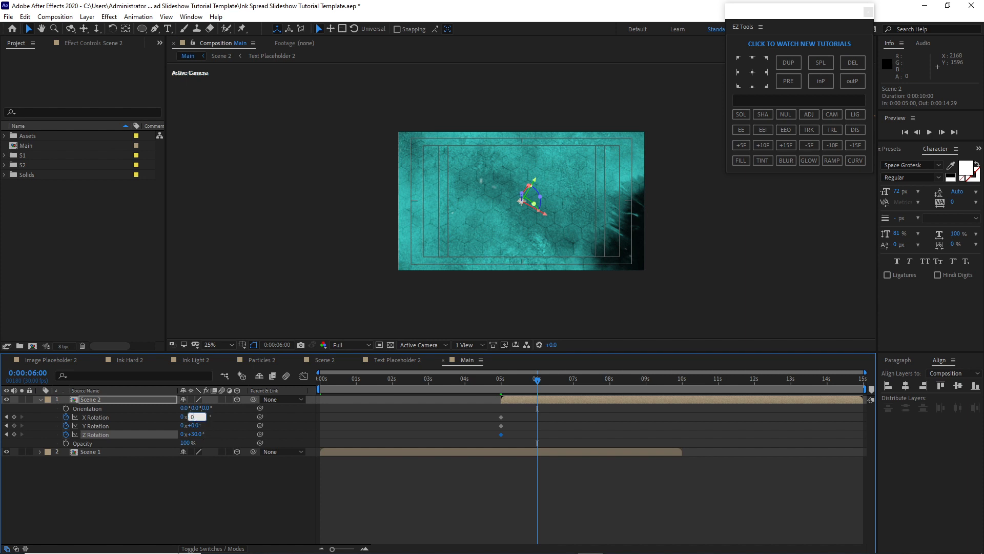
left_click(14, 426)
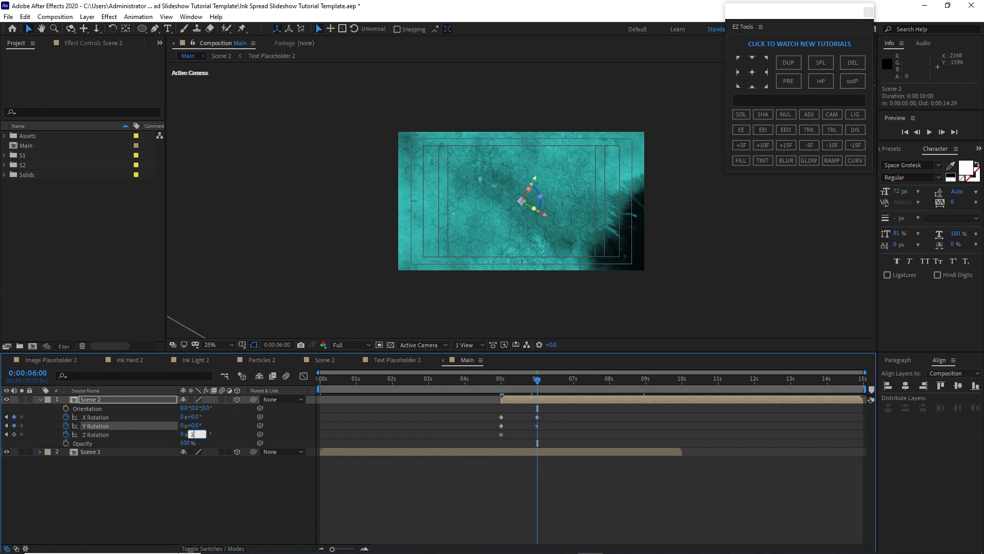
type("2")
left_click(252, 490)
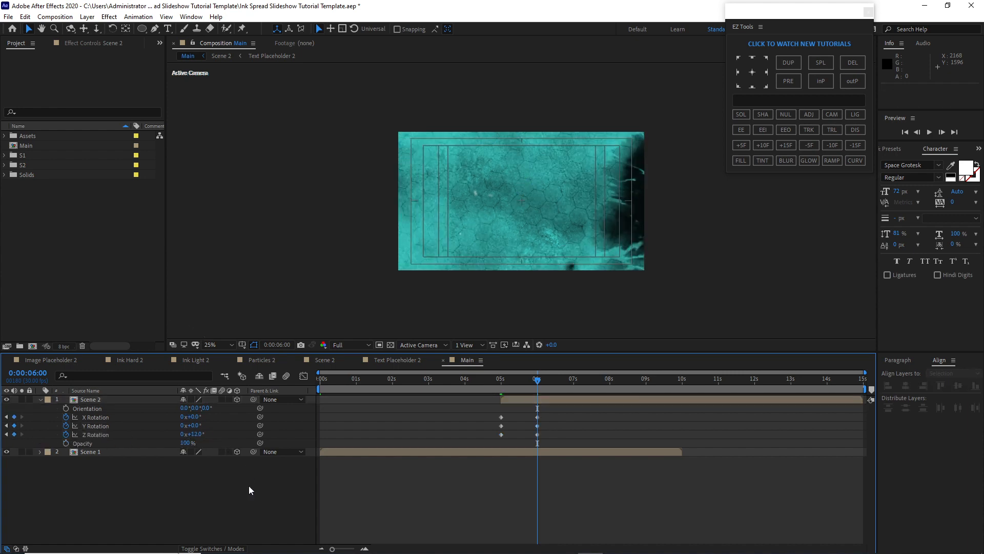
Keyframe Scene 2's opacity from 0% at 5:10 to 100% at 5:18
left_click_drag(538, 379, 514, 382)
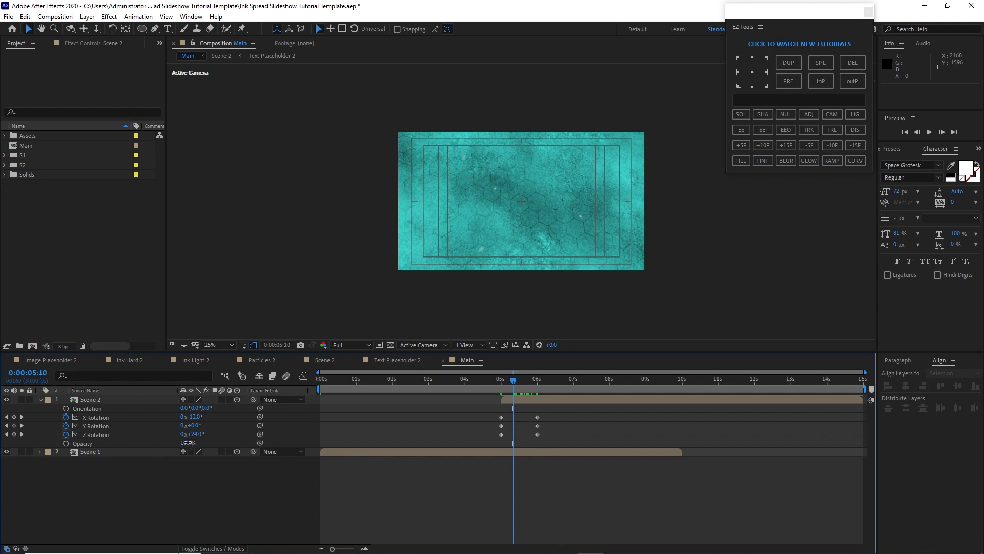
left_click_drag(187, 443, 129, 447)
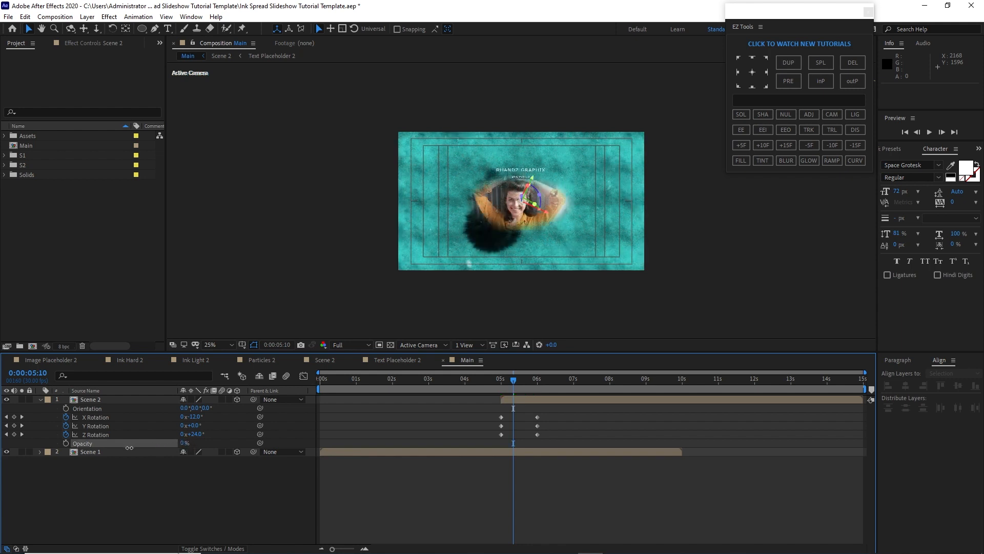
left_click(66, 443)
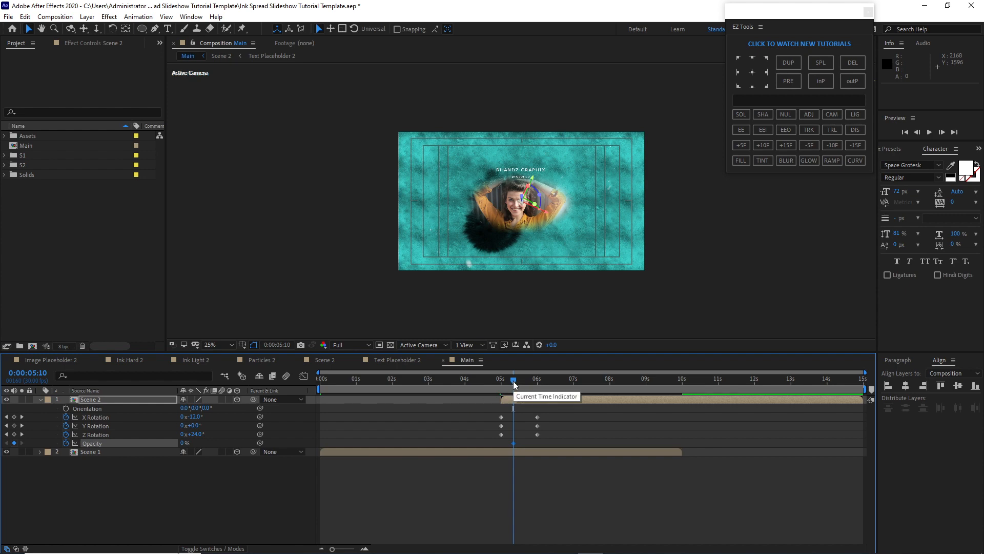
left_click_drag(512, 380, 521, 381)
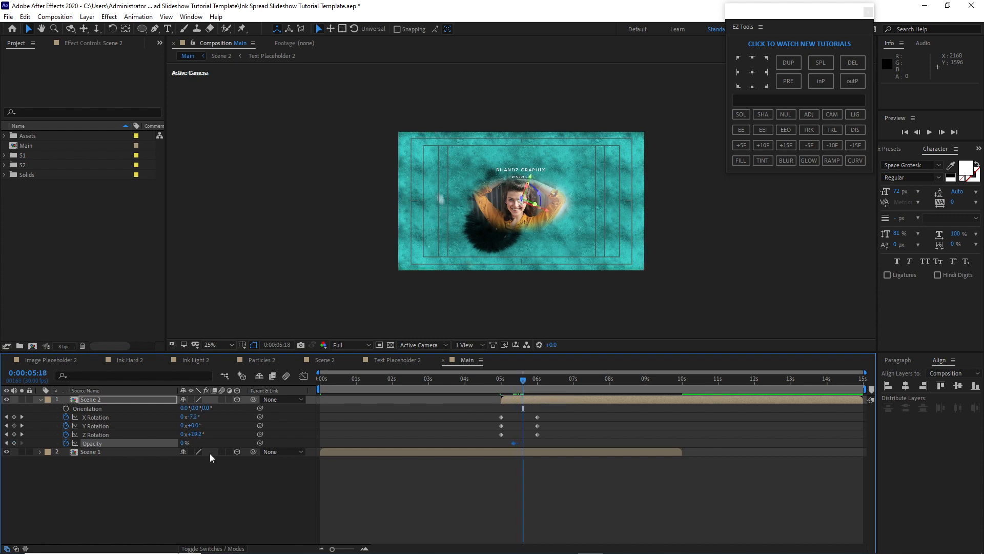
left_click_drag(184, 444, 330, 440)
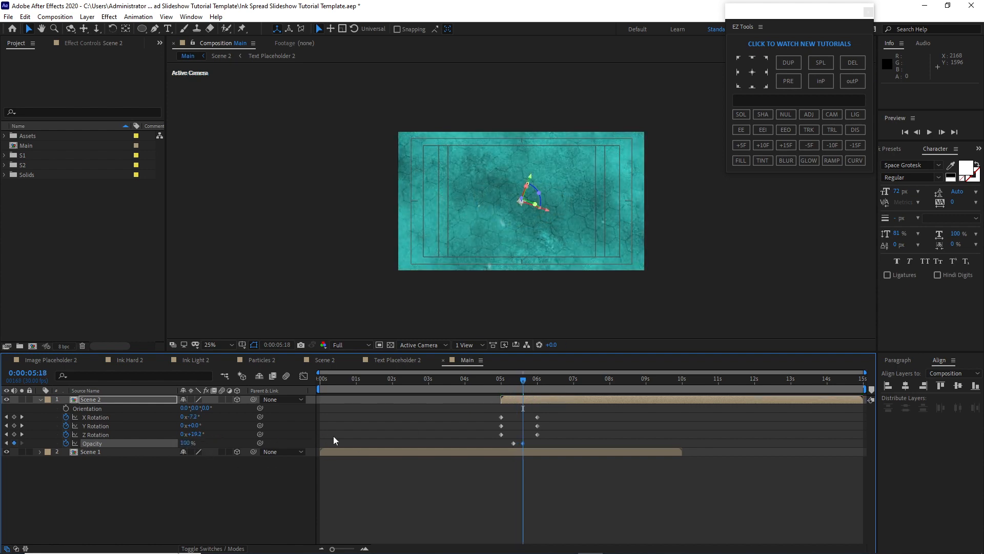
Apply Easy Ease to Scene 2's rotation keyframes and collapse the layer
left_click_drag(465, 413, 550, 436)
key("F9")
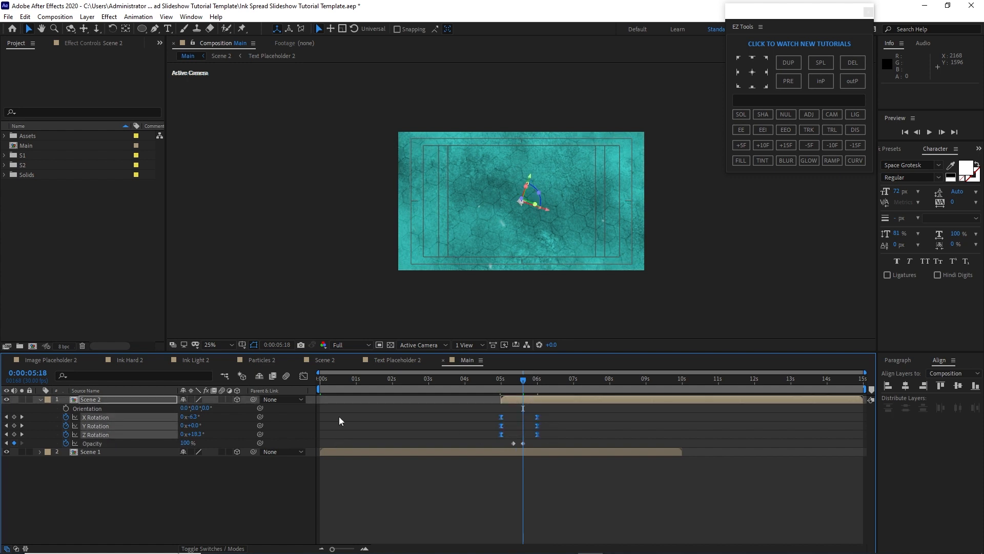
left_click(40, 399)
Add a new two-node camera layer to the Main composition with default settings
left_click(87, 16)
mouse_move(140, 29)
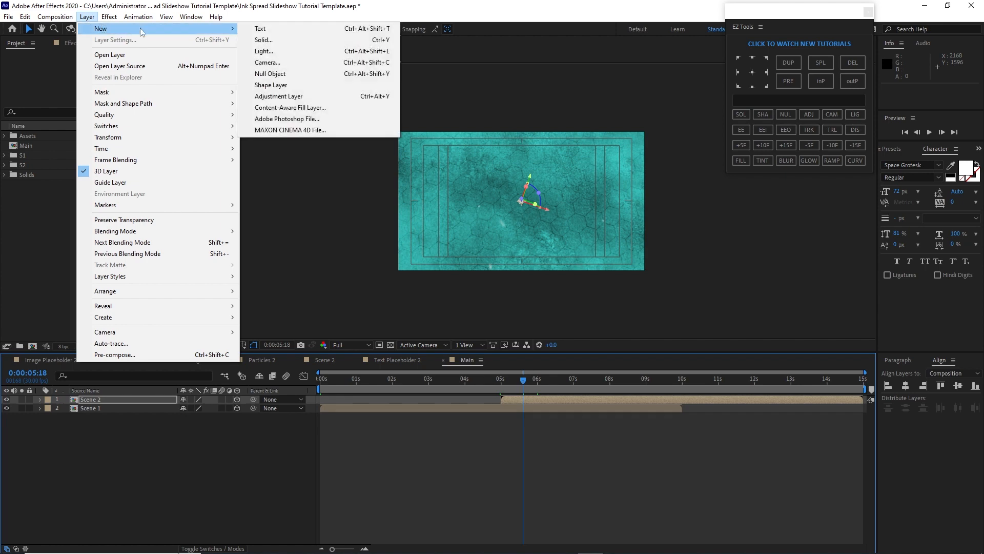
left_click(267, 62)
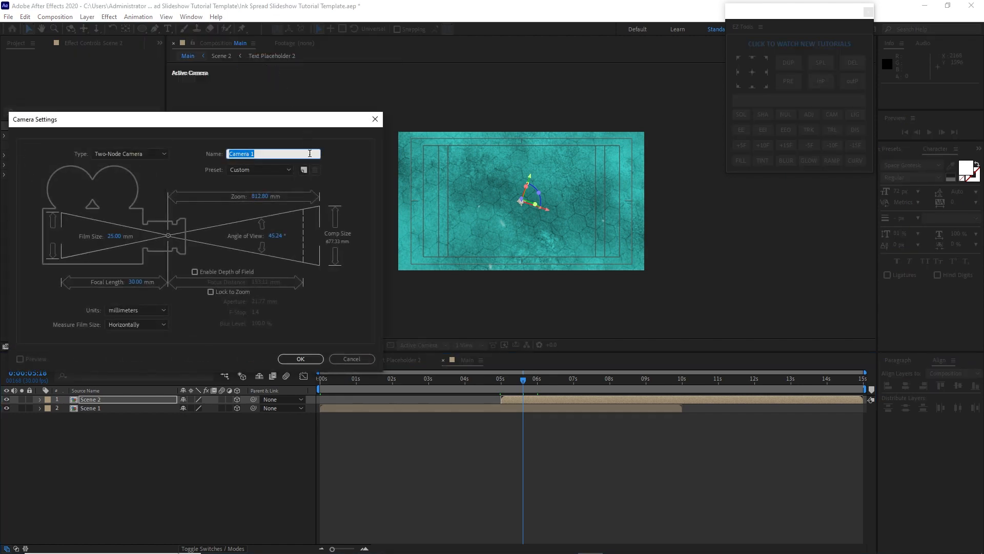
left_click(290, 360)
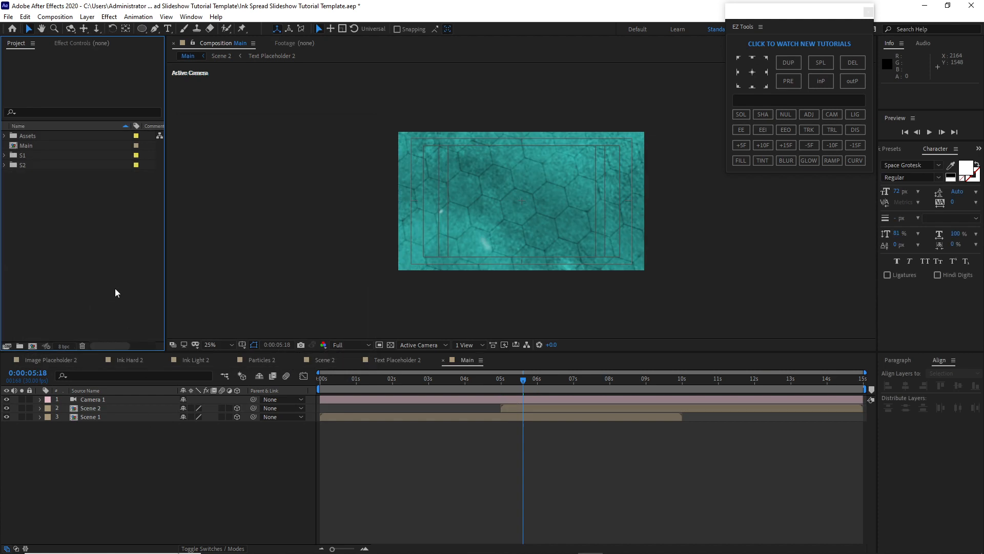
Add a null object to the Main composition and parent the camera to it
left_click(87, 17)
mouse_move(98, 25)
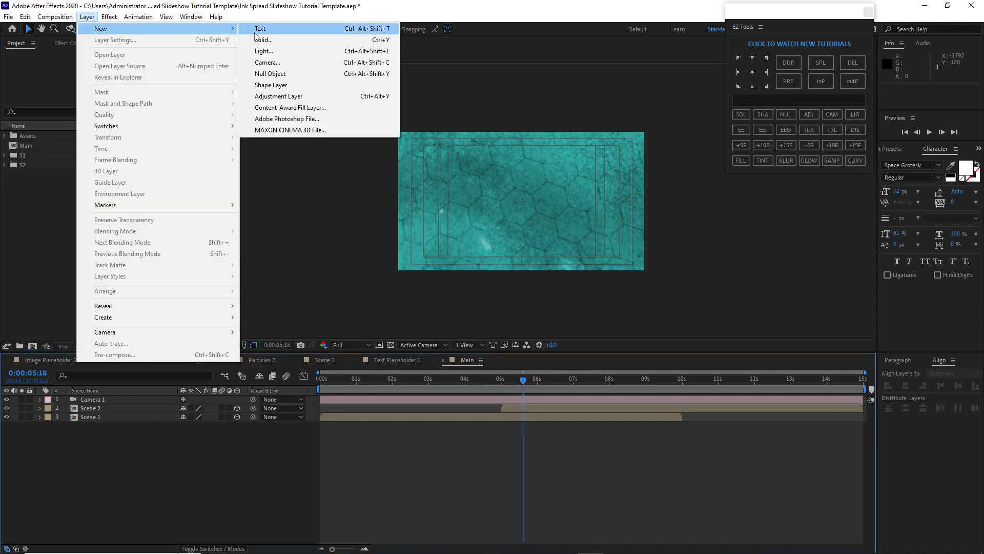
left_click(267, 70)
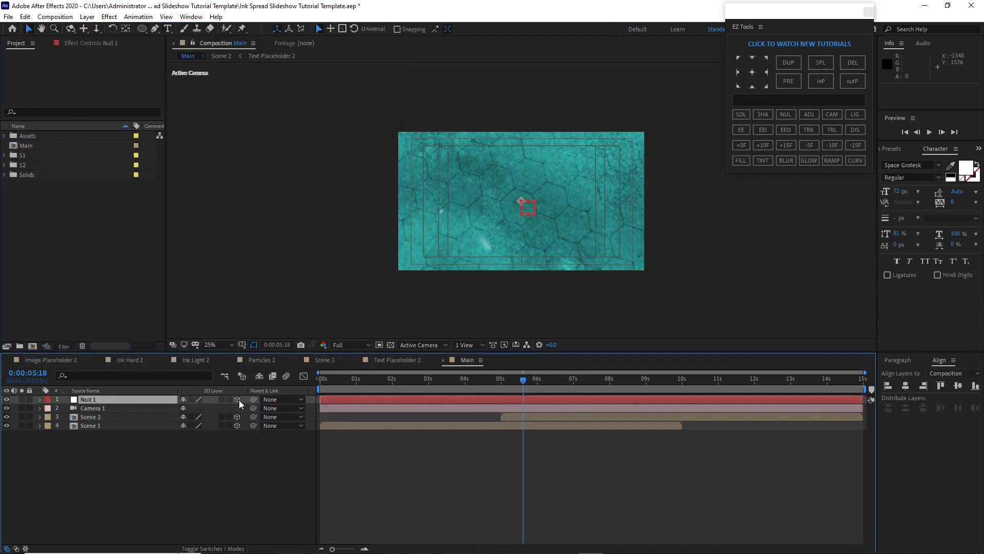
left_click_drag(253, 408, 148, 399)
Add a second null object, make it 3D, and parent the first null to it
left_click(87, 19)
mouse_move(102, 28)
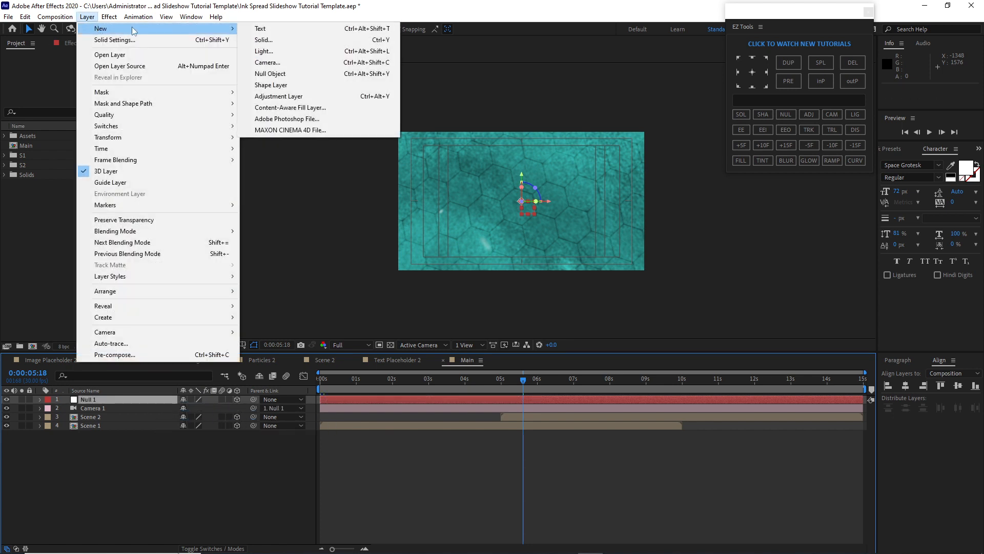
left_click(270, 75)
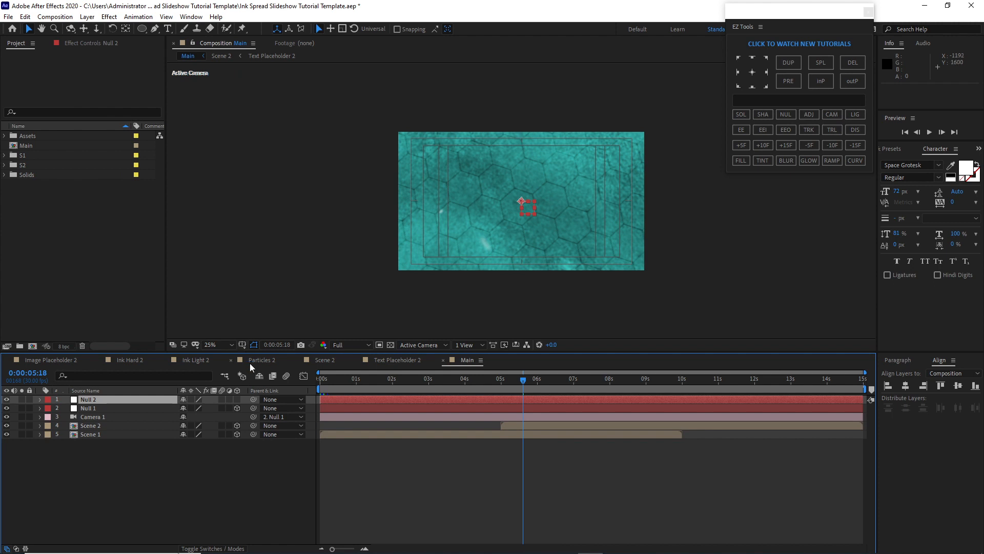
left_click(237, 398)
left_click_drag(251, 408, 137, 399)
At 0 s, keyframe position on both nulls plus X and Z rotation on Null 1
left_click(76, 408, "shift")
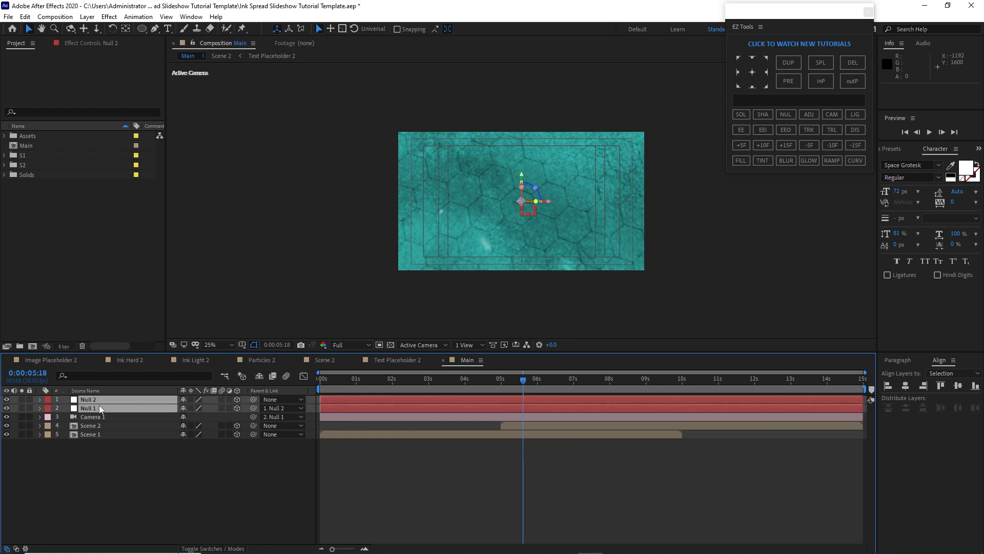
key("p")
key("shift+r")
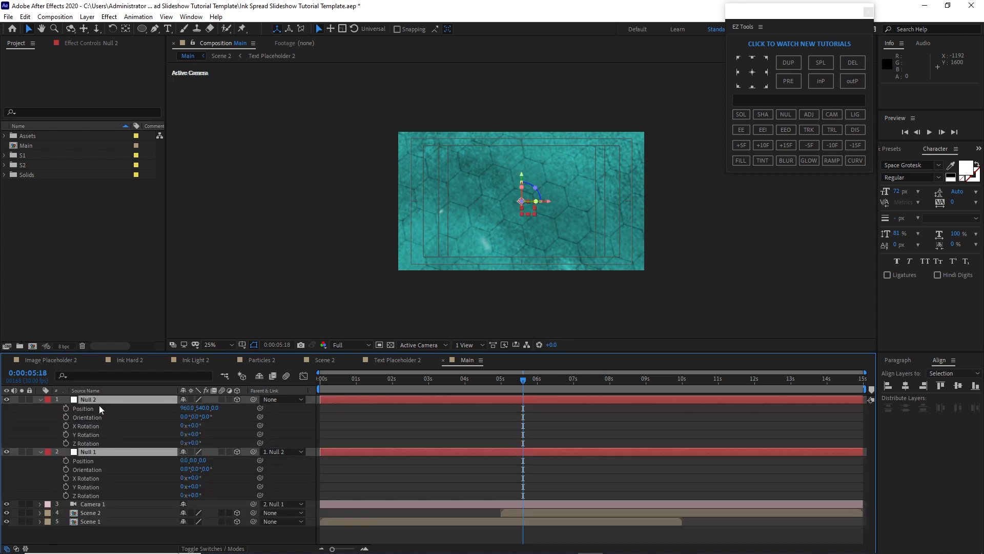
left_click(332, 382)
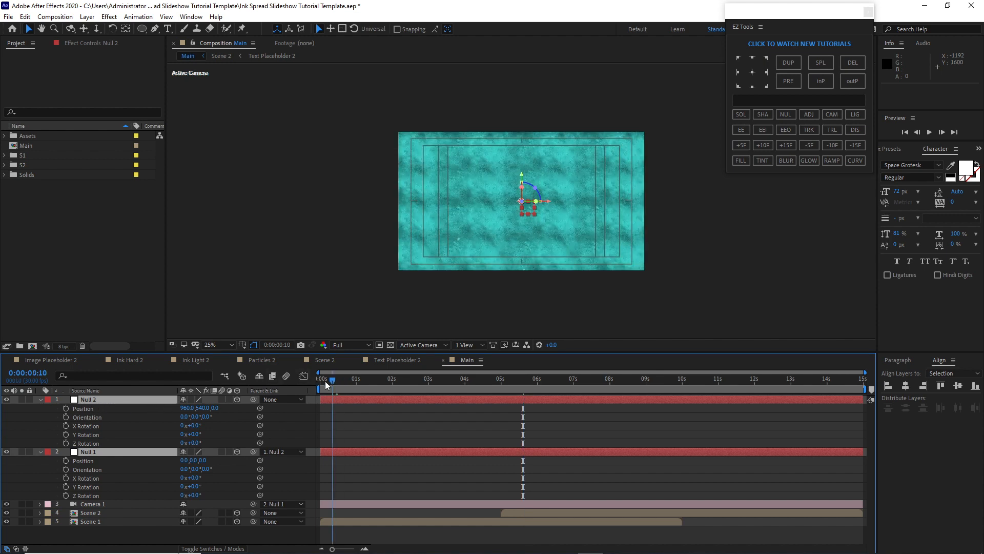
left_click_drag(326, 385, 311, 386)
key("F2")
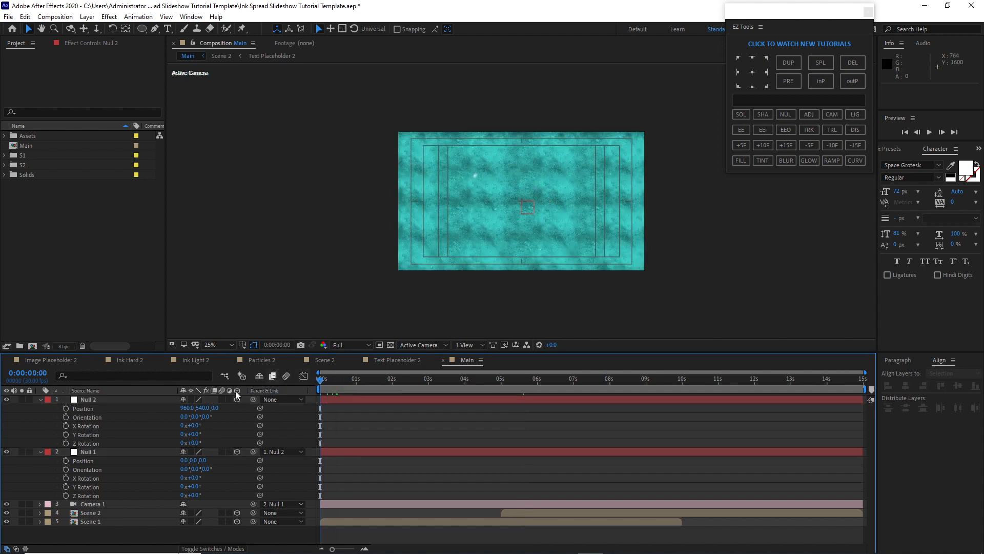
left_click(67, 409)
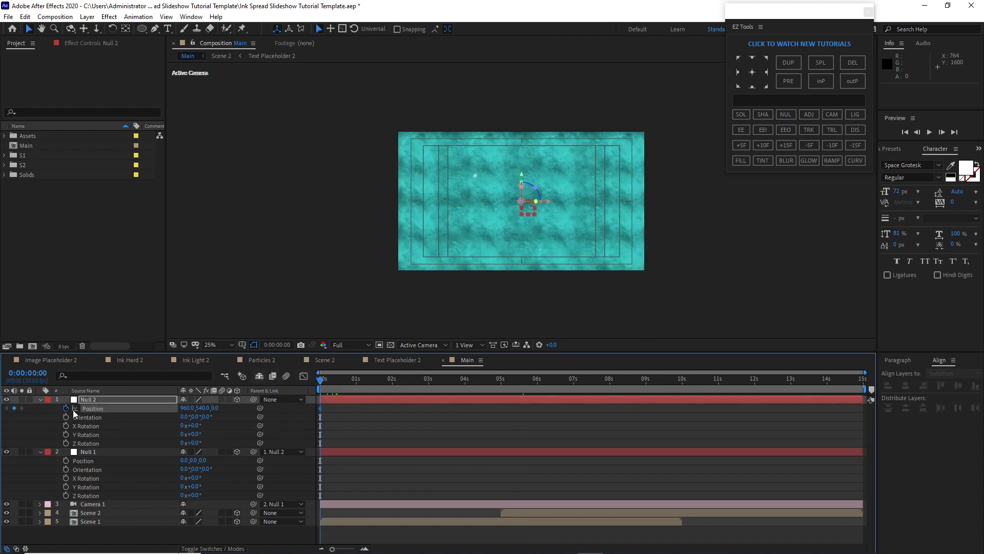
left_click(66, 461)
left_click(65, 478)
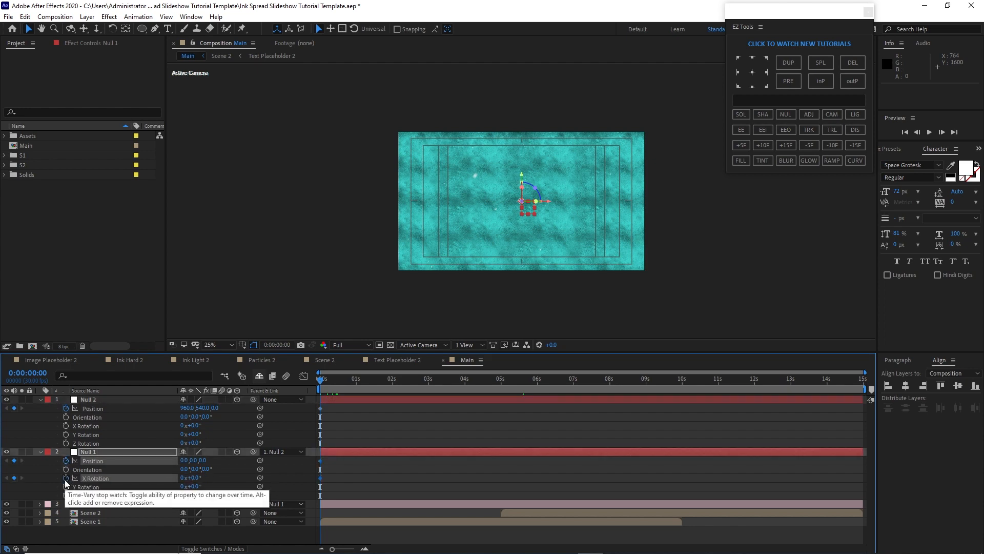
left_click(66, 496)
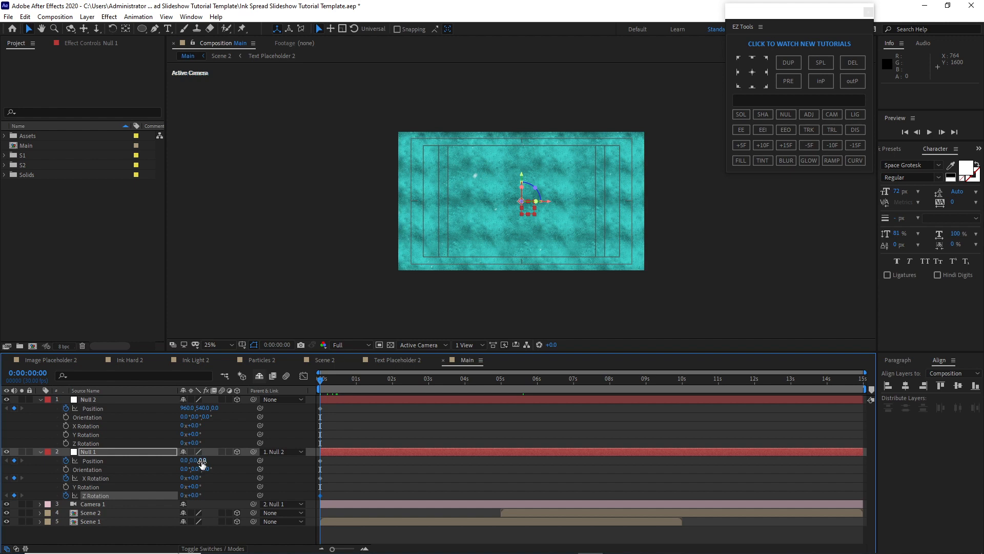
Set Null 1's Z position to 2200, X rotation to -5° and Z rotation to -15° at 0 s
left_click(202, 461)
type("2200")
left_click(194, 478)
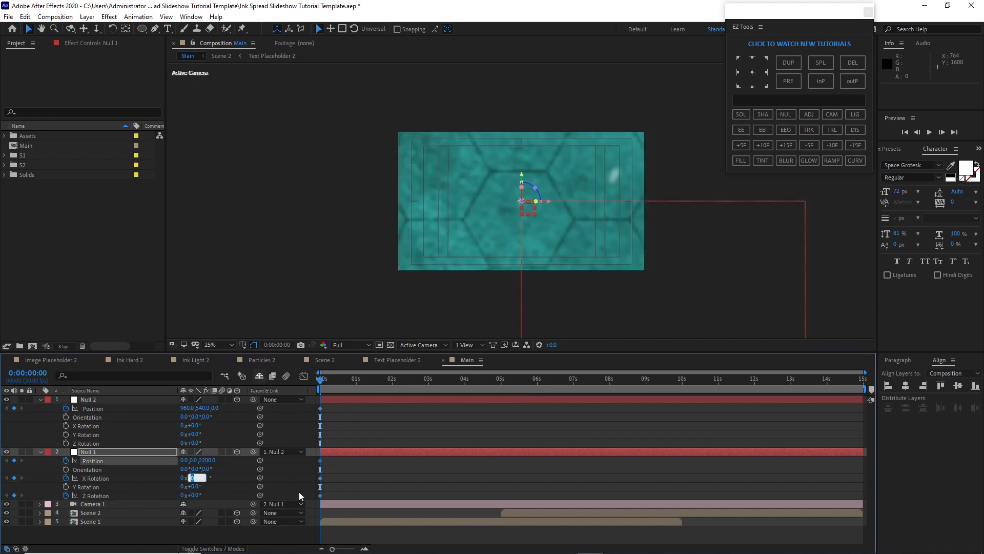
type("-5")
left_click(197, 495)
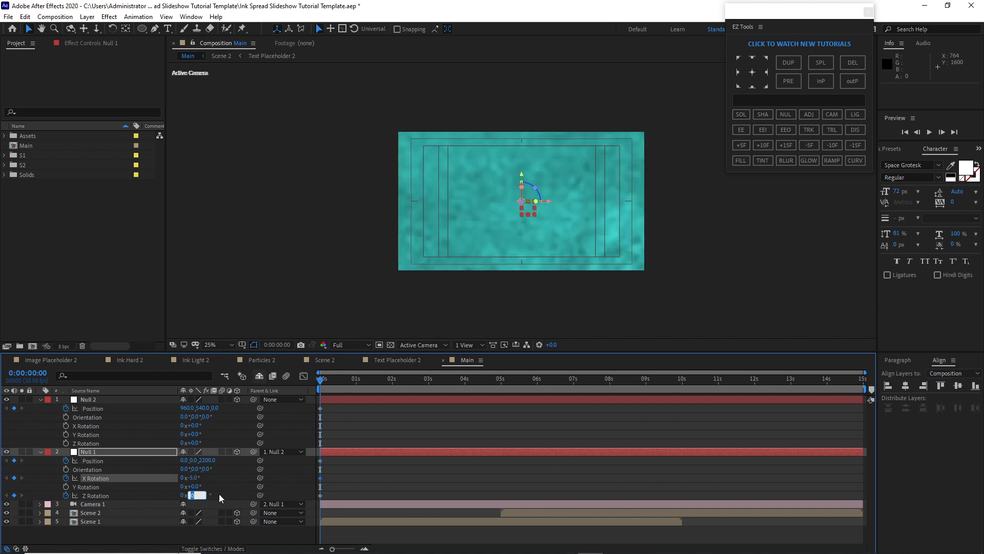
type("-15")
At 1:05, set Null 1's position to 136, 200, 1250 and its X and Z rotation to 0°
left_click_drag(313, 383, 361, 389)
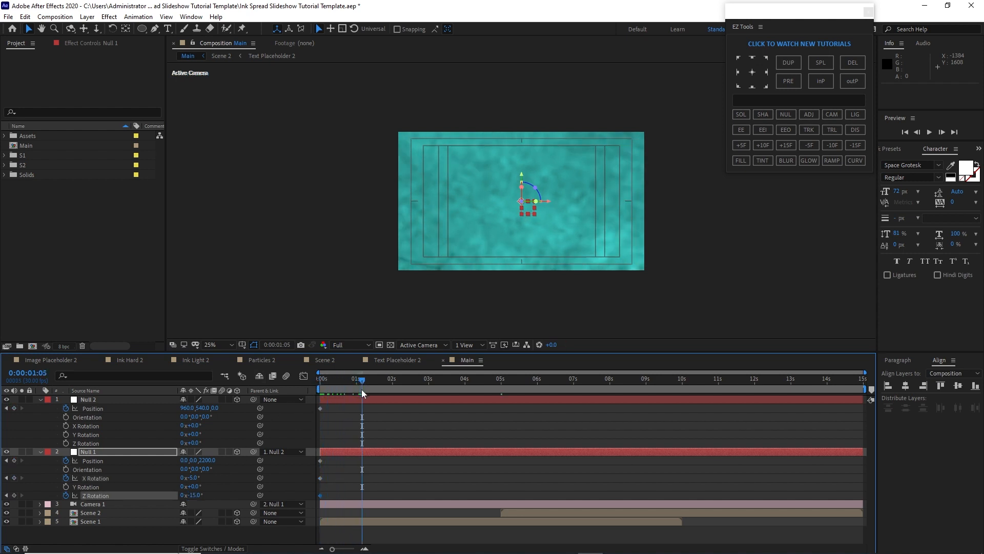
left_click(210, 460)
type("1250")
left_click(194, 461)
type("20")
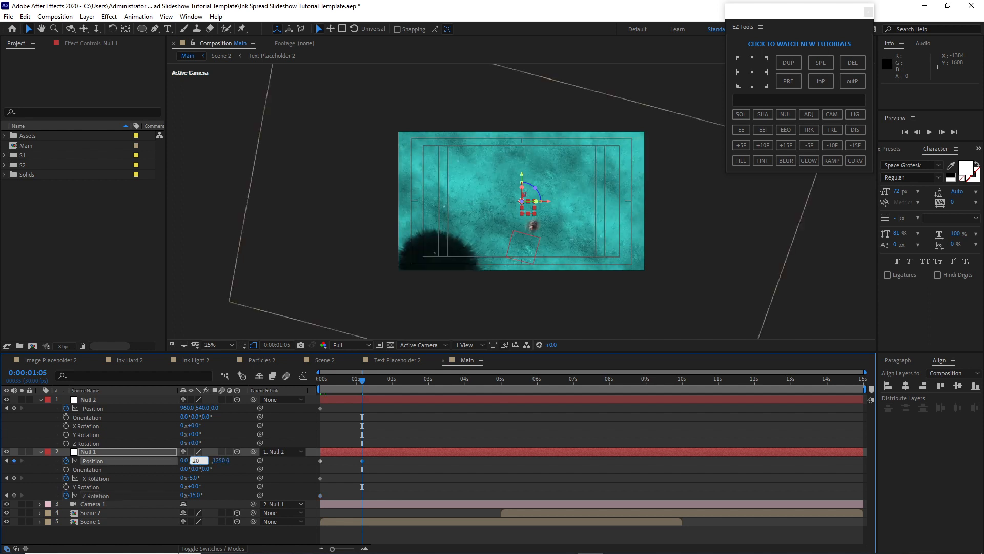
left_click(182, 460)
type("136")
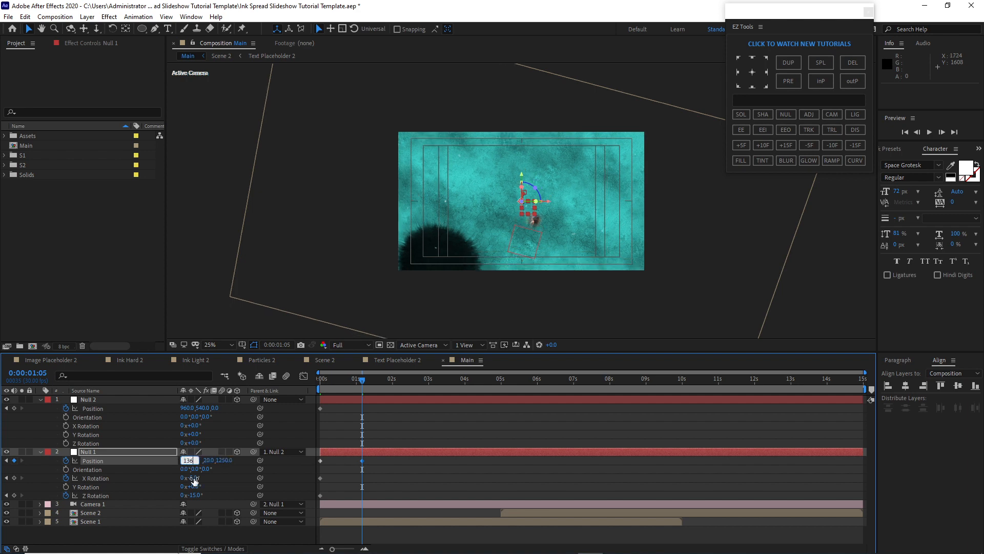
left_click(193, 478)
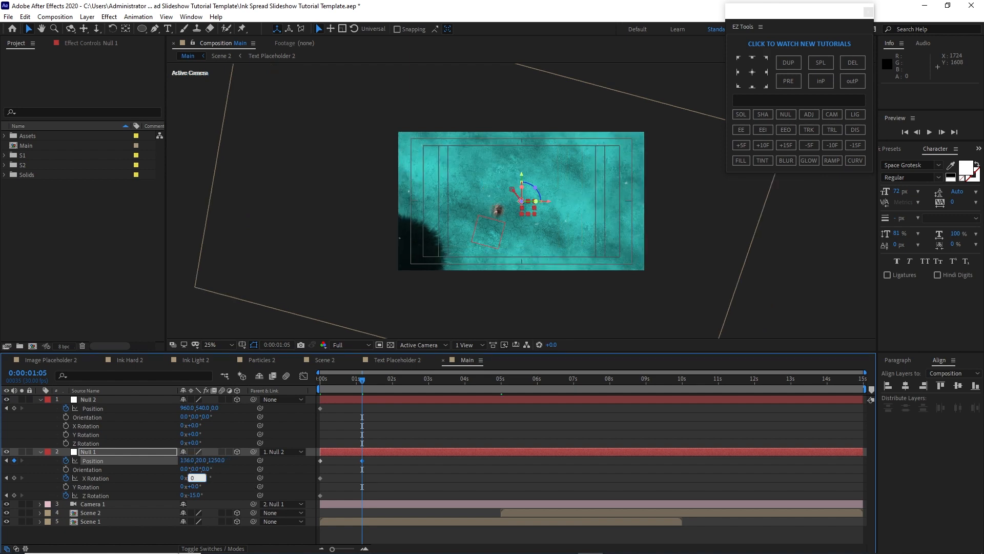
left_click(196, 494)
type("0")
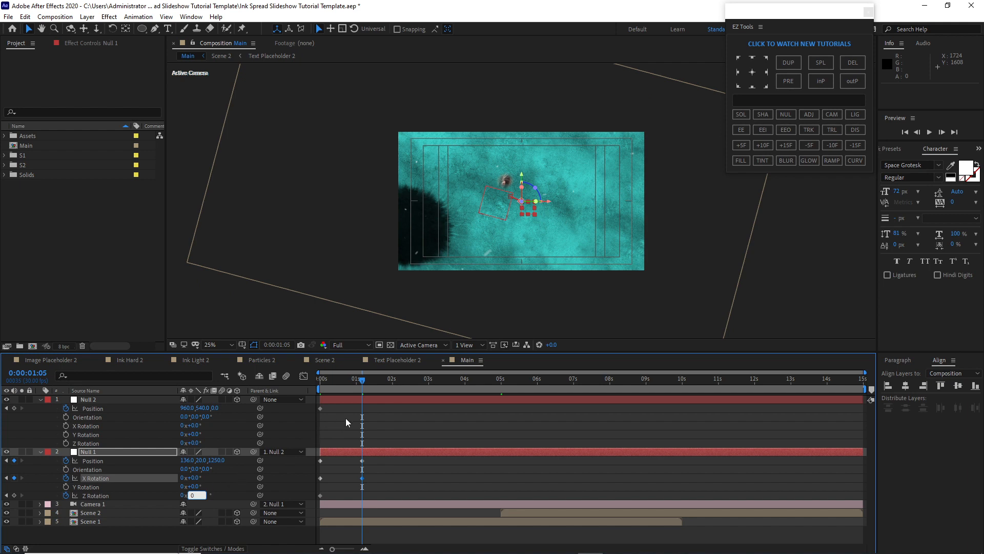
Move the current time to 5:00 for further Null 1 keyframes
left_click_drag(361, 390, 501, 383)
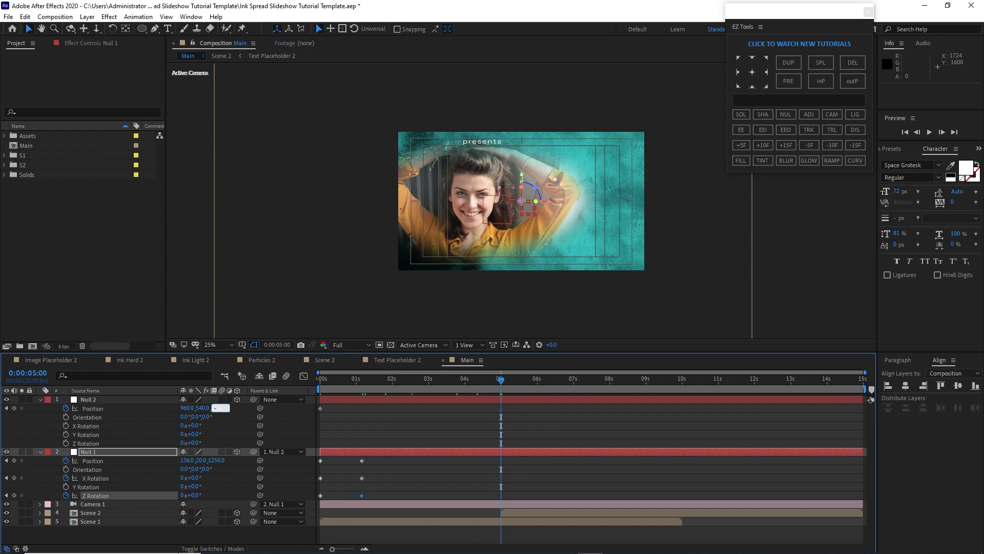
At 5:00, set Null 2's Z position to -200 and add keyframes on Null 1's position, X rotation and Z rotation
type("00")
left_click(155, 451)
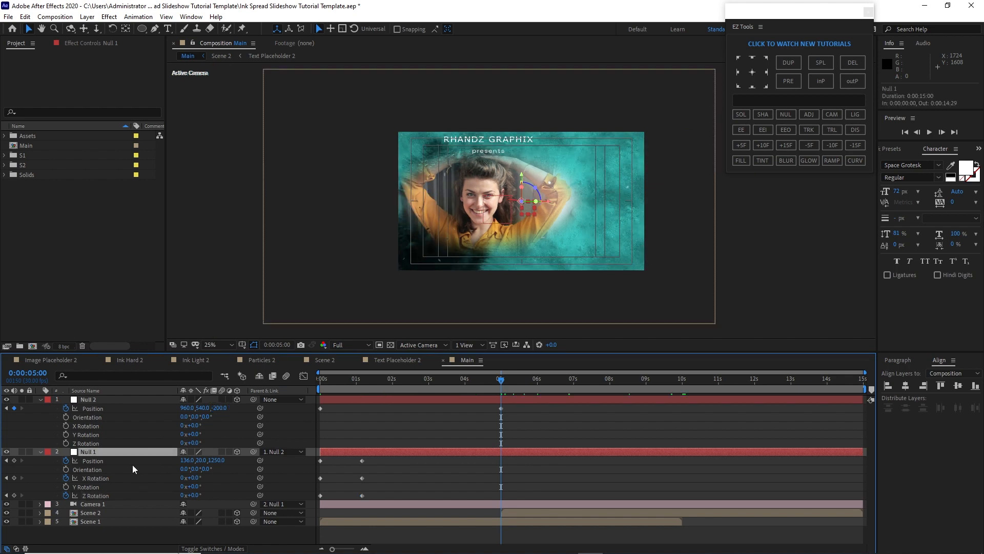
left_click(14, 460)
left_click(14, 478)
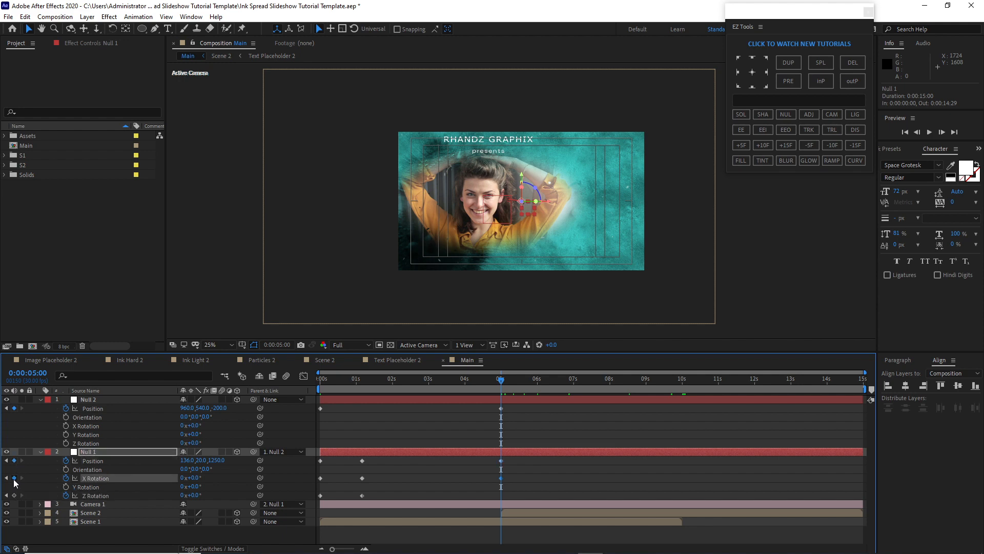
left_click(14, 495)
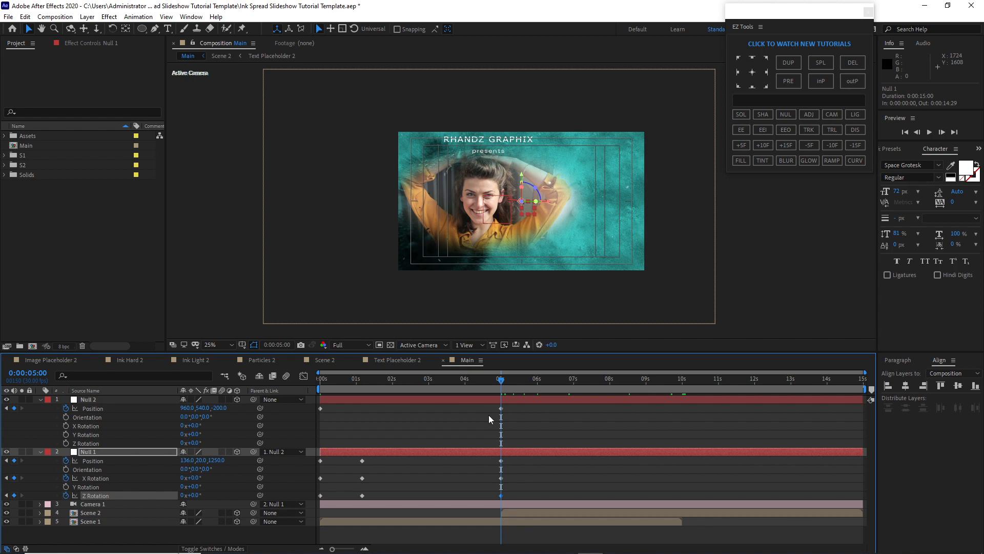
At 6:00, set Null 1's position to 0, 0, -485 and its Z rotation to 15°
left_click(537, 384)
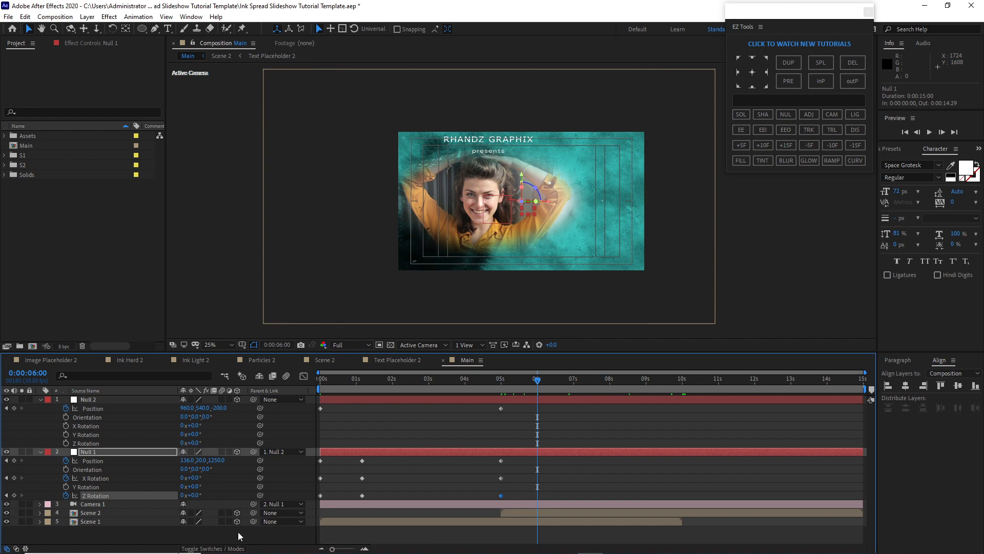
left_click(215, 461)
type("-485")
left_click(201, 460)
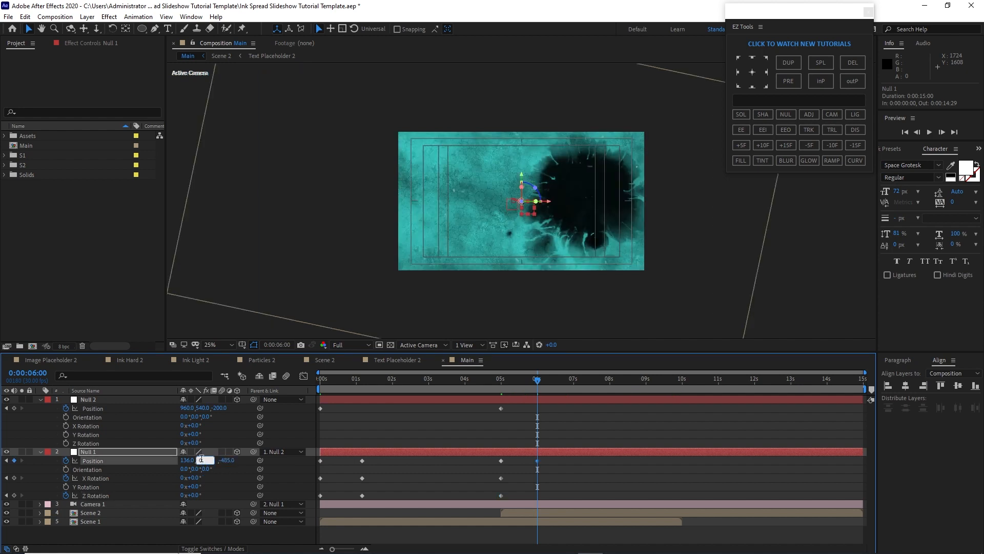
left_click(185, 460)
type("0")
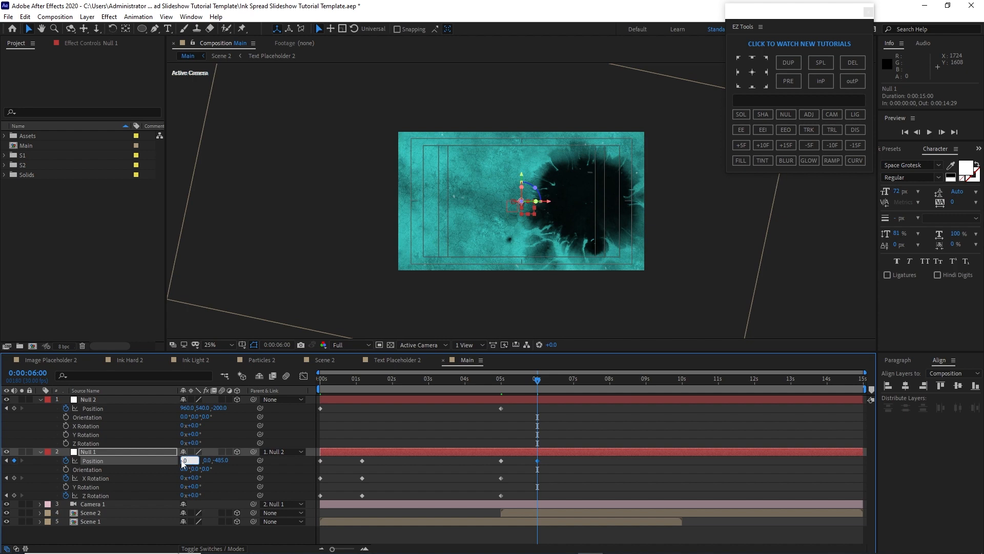
key("Return")
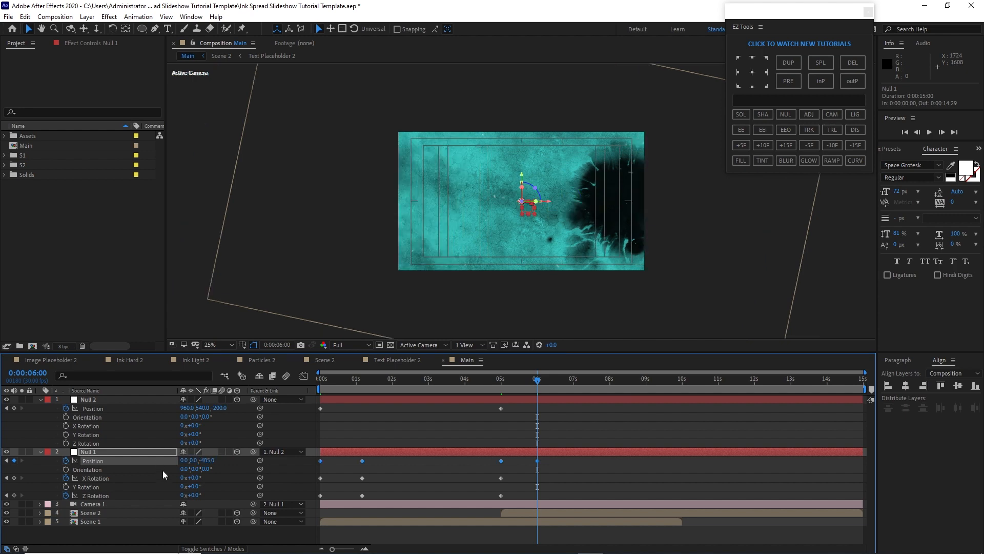
left_click(192, 495)
type("15")
key("Return")
At 10:00, keyframe Null 1's position and Z rotation, and set Null 2's Z position to -500
left_click_drag(543, 378, 685, 389)
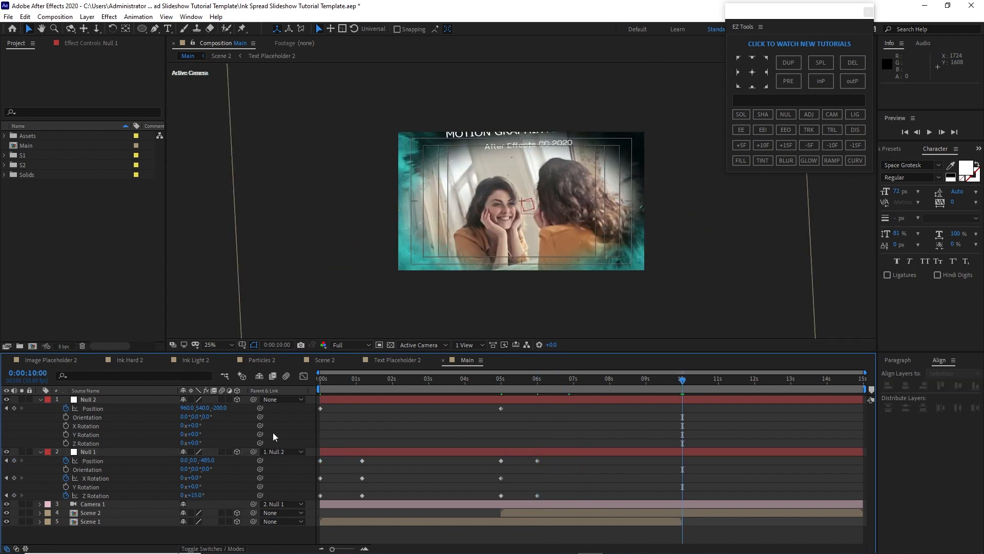
left_click(14, 460)
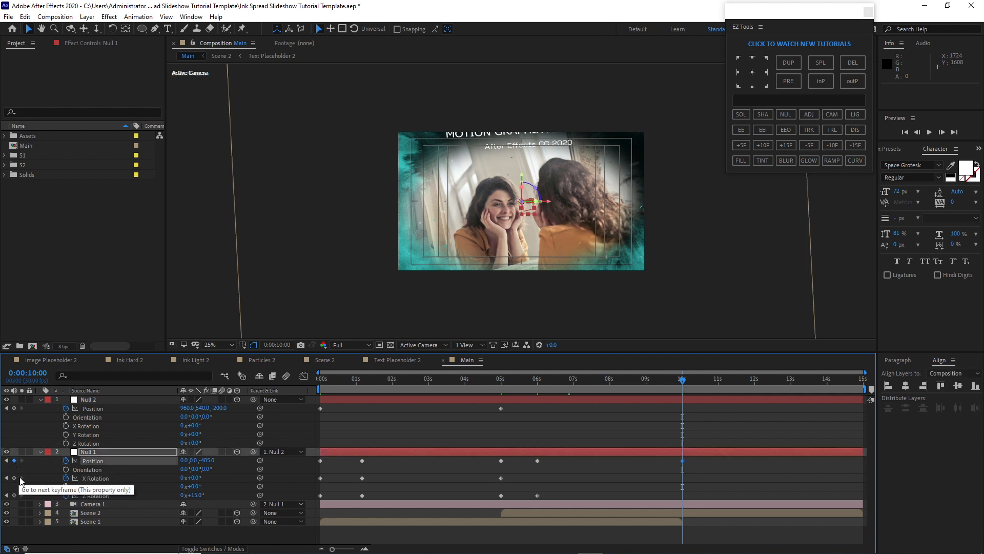
left_click(14, 496)
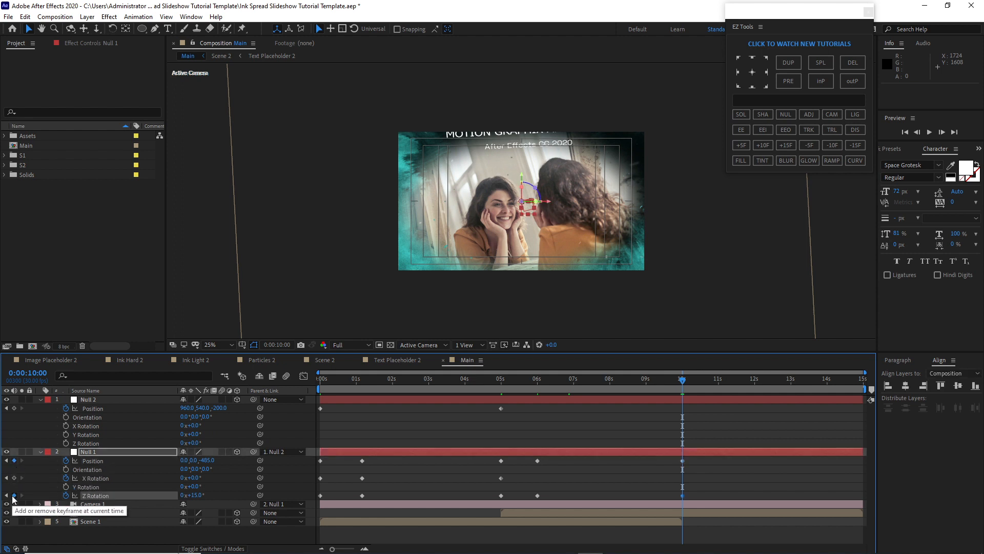
left_click(218, 408)
type("-500")
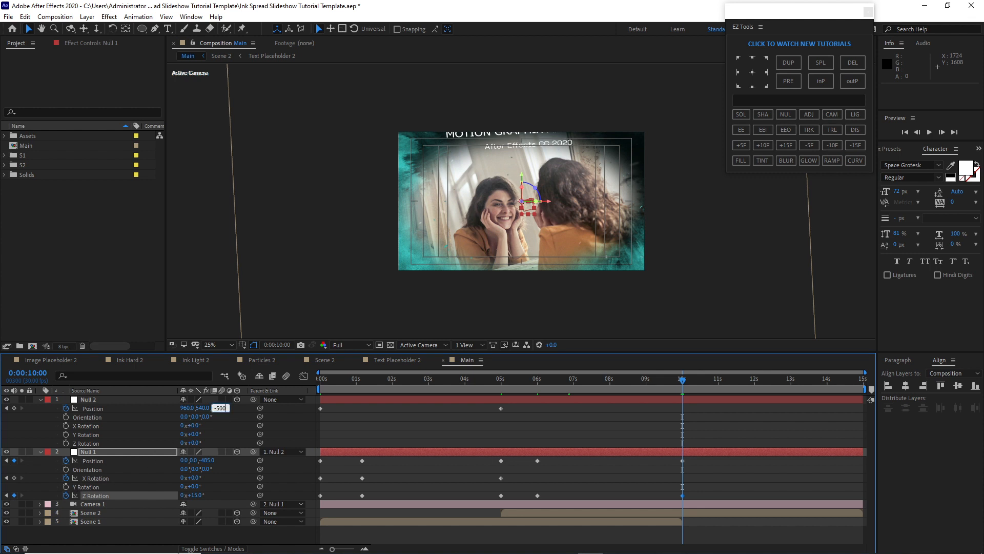
Apply easy ease to all of Null 1's keyframes and delete its X rotation keyframe at 5:00
left_click_drag(737, 456, 312, 497)
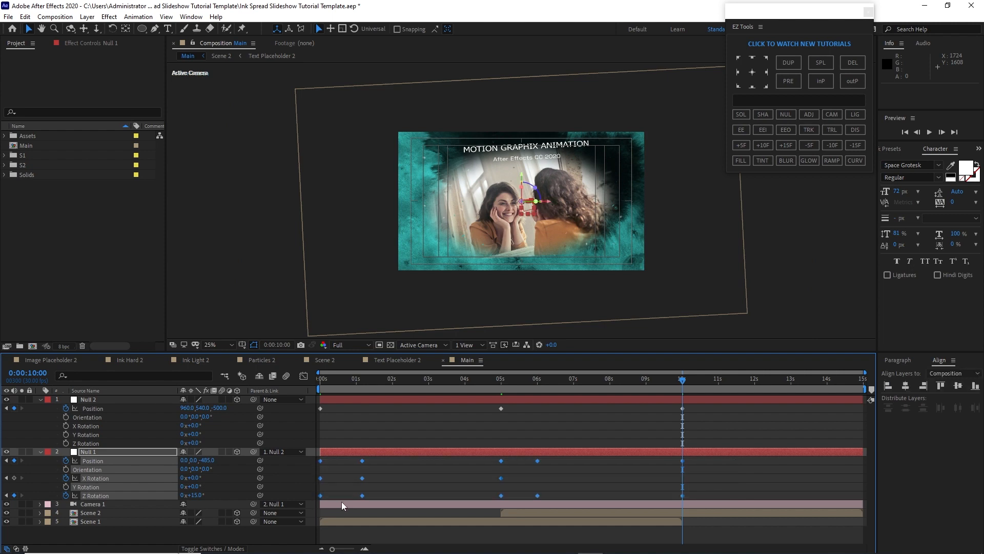
left_click(487, 479)
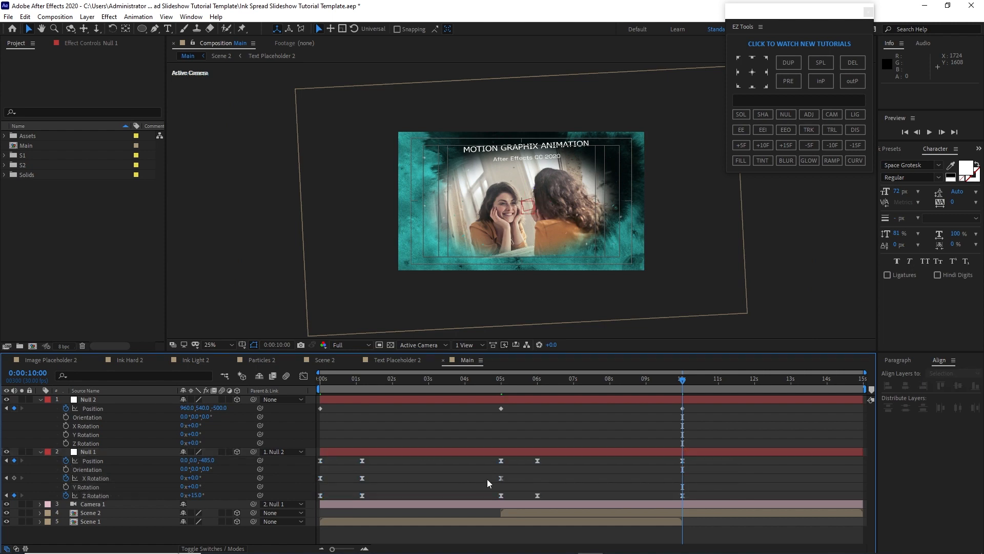
left_click(500, 478)
key("Delete")
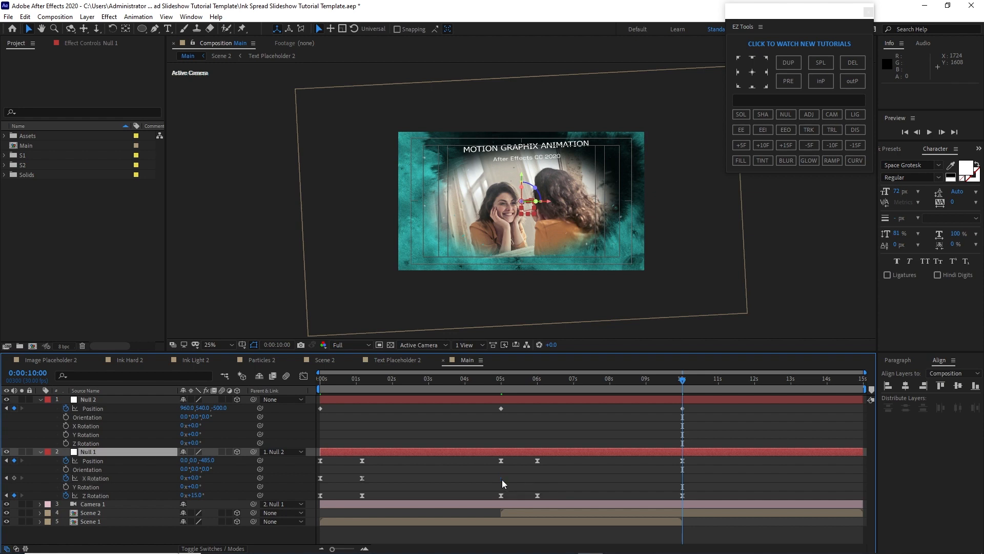
Collapse the null layers and create a new adjustment layer in the Main comp
left_click(41, 400)
left_click(40, 408)
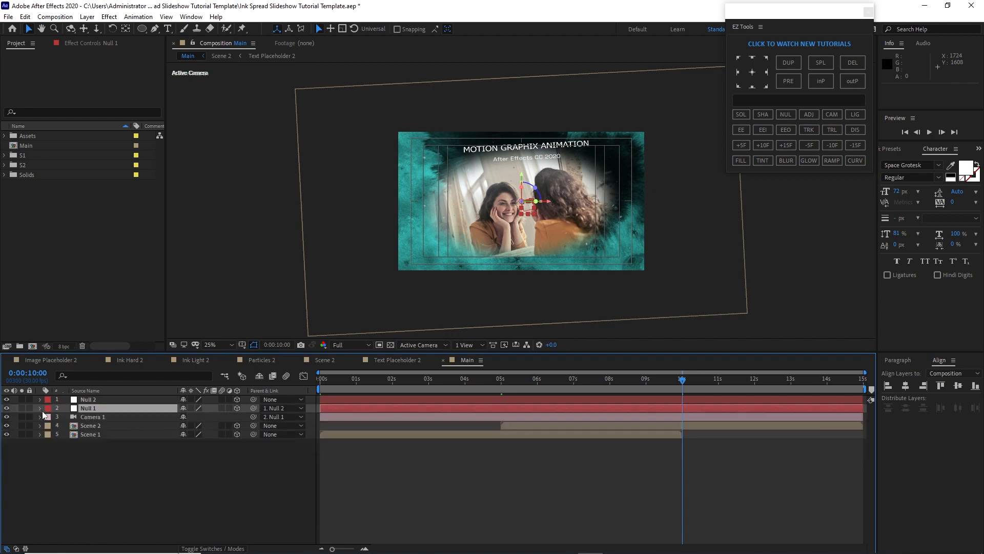
left_click(199, 456)
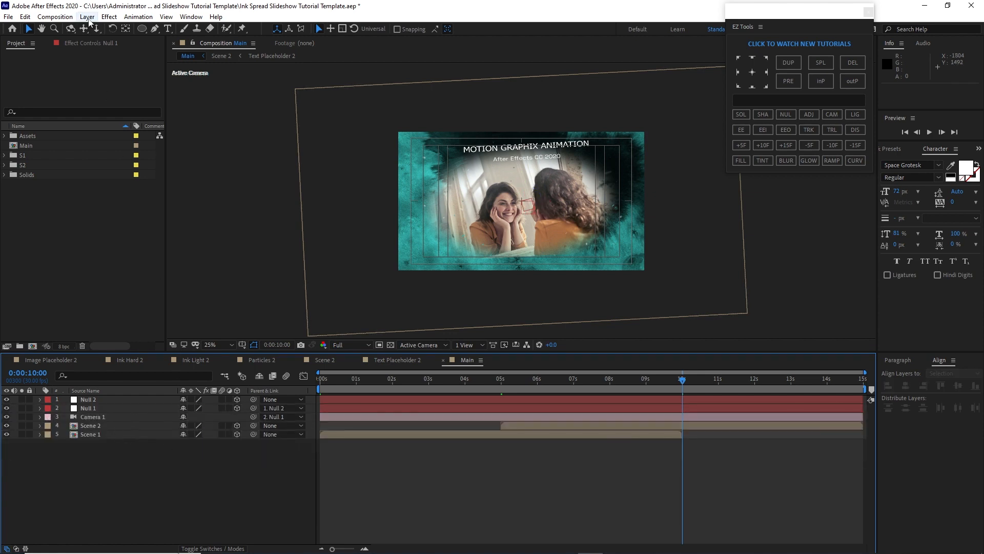
left_click(87, 17)
mouse_move(114, 30)
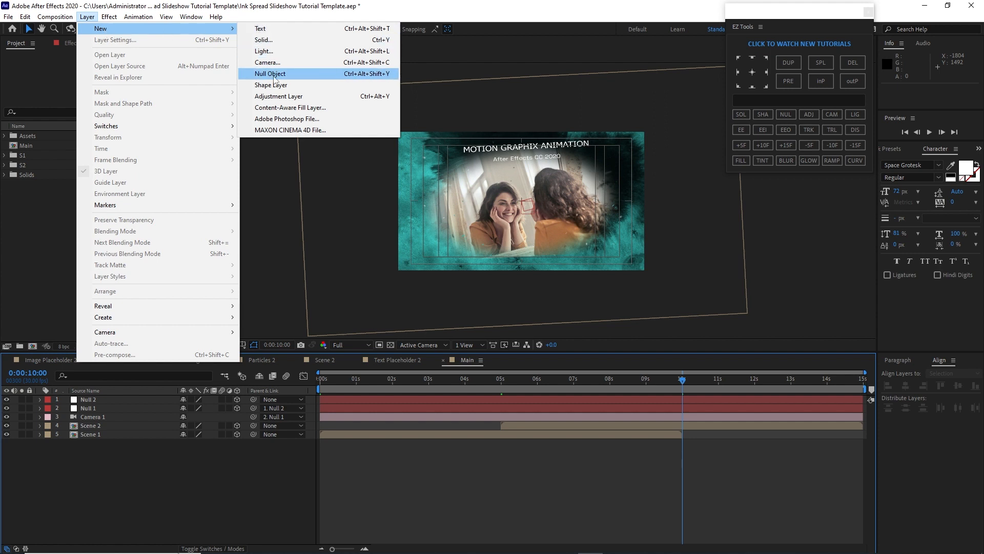
left_click(278, 96)
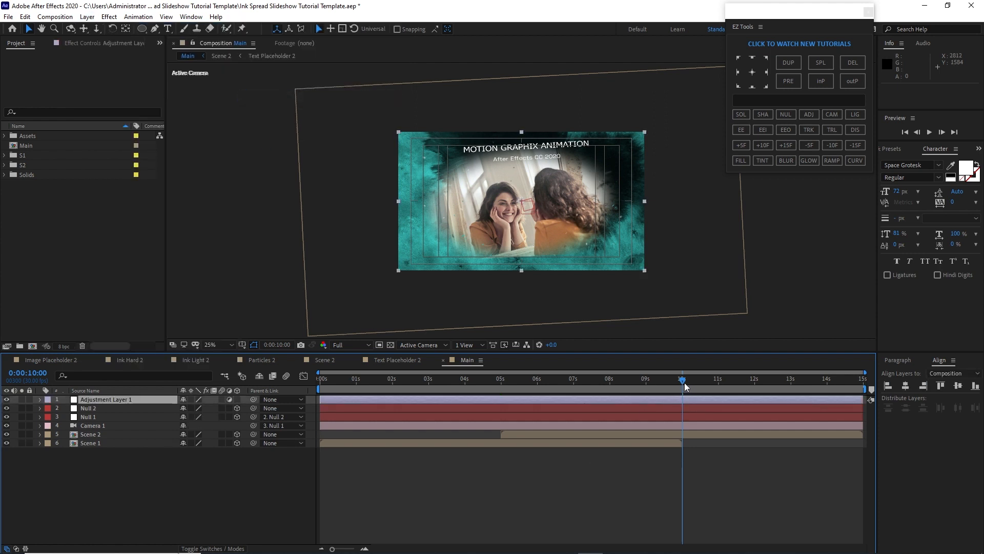
Split the adjustment layer at 1:10 and delete the segment after the split
left_click_drag(685, 383, 370, 422)
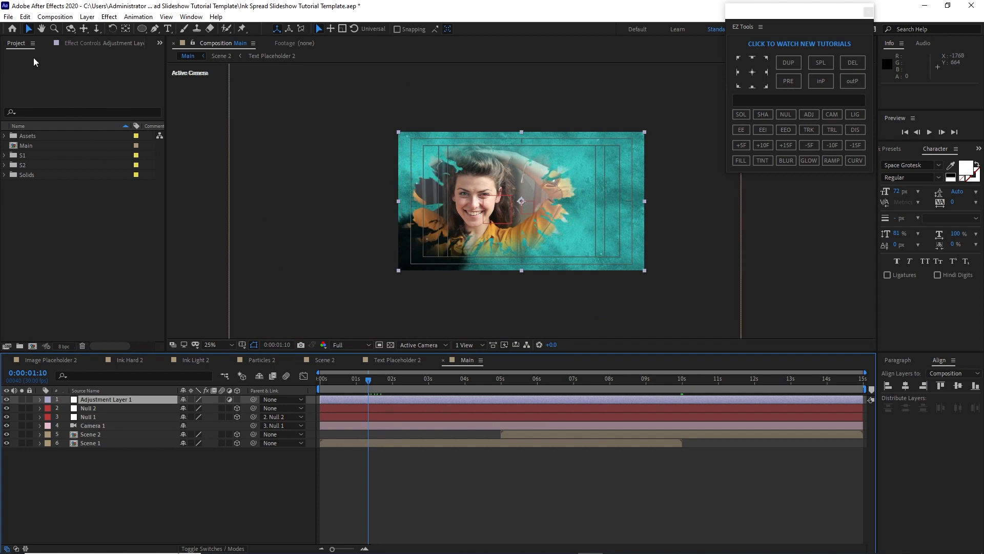
left_click(24, 16)
left_click(74, 161)
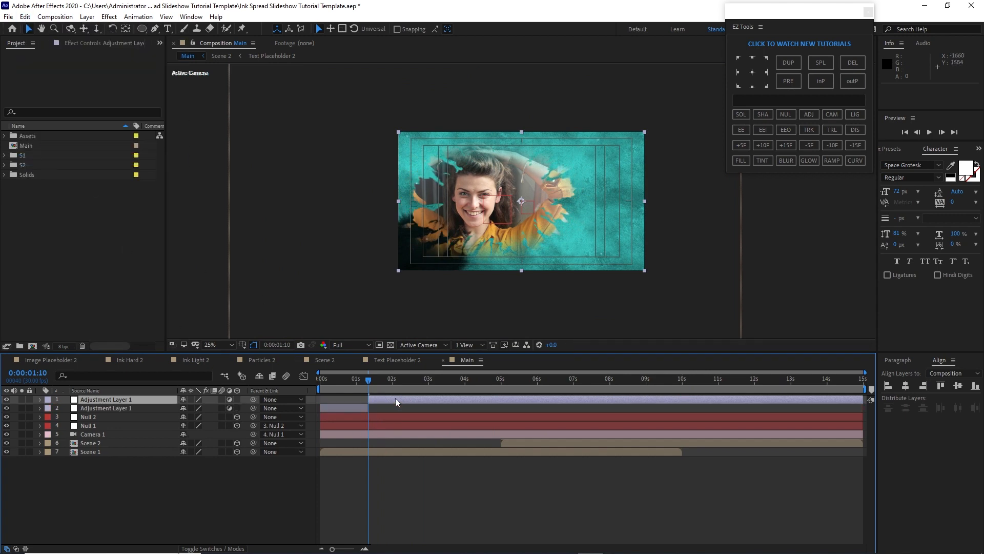
key("Delete")
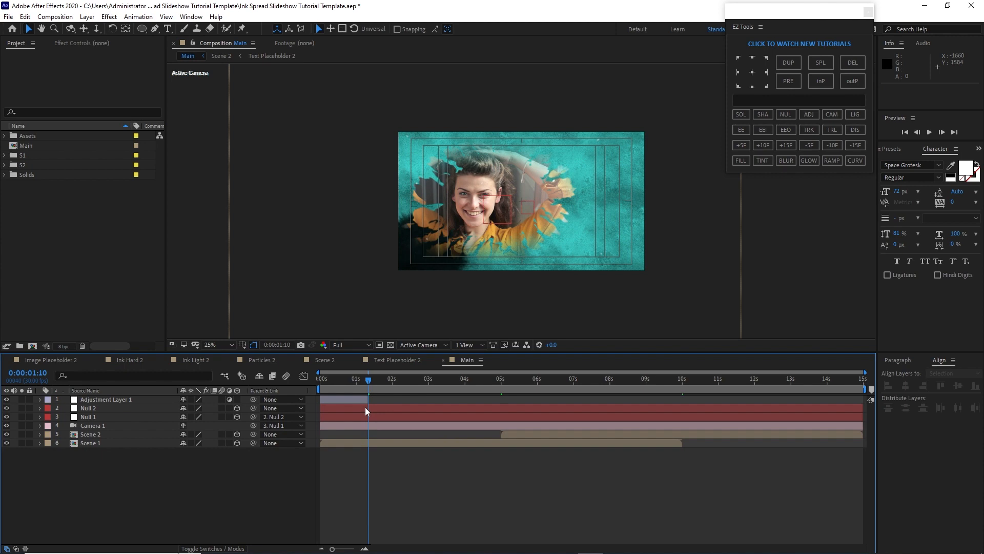
Apply the Radial Blur effect to the remaining adjustment layer
left_click(147, 401)
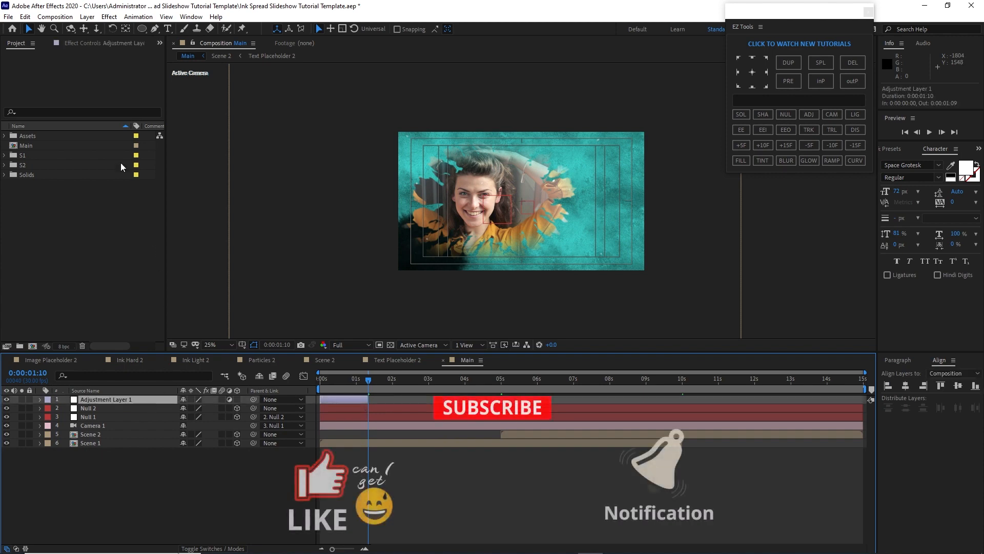
left_click(108, 16)
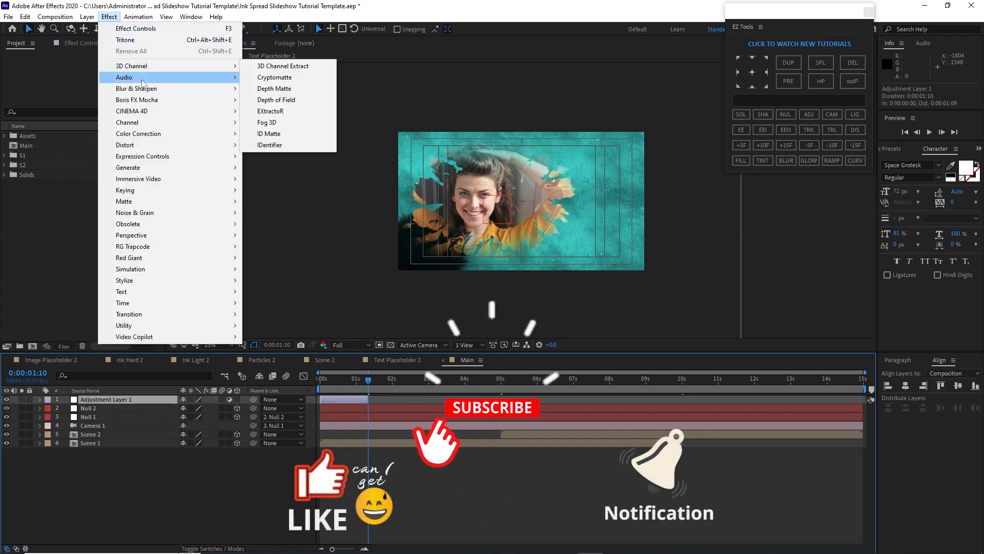
mouse_move(169, 89)
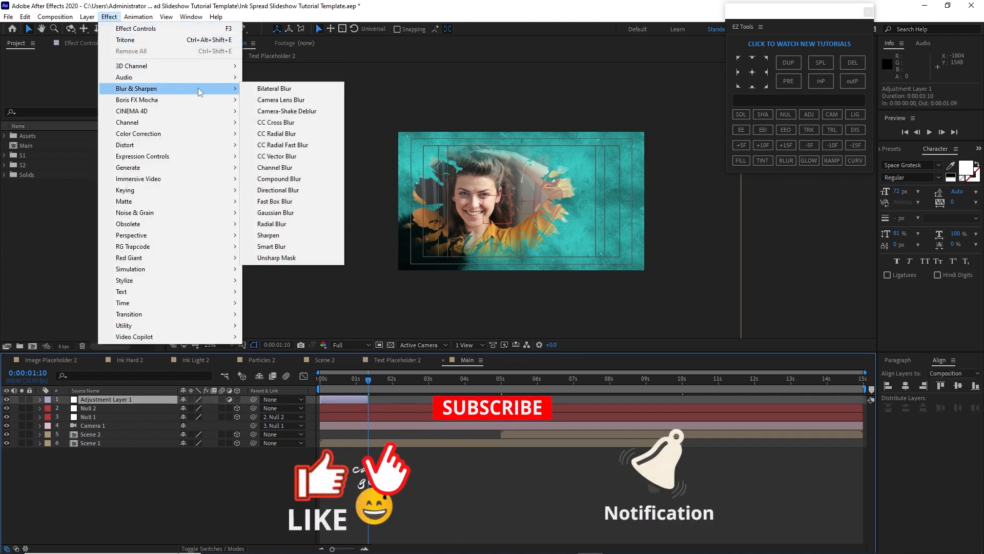
left_click(275, 224)
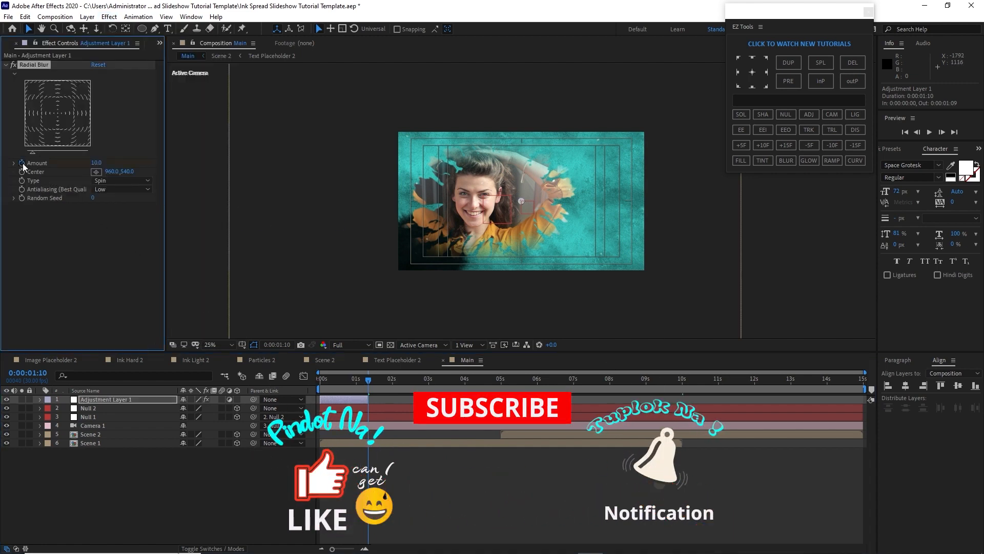
Animate Radial Blur Amount from 30 at 0:00 down to 0 at 1:10
left_click_drag(96, 163, 82, 164)
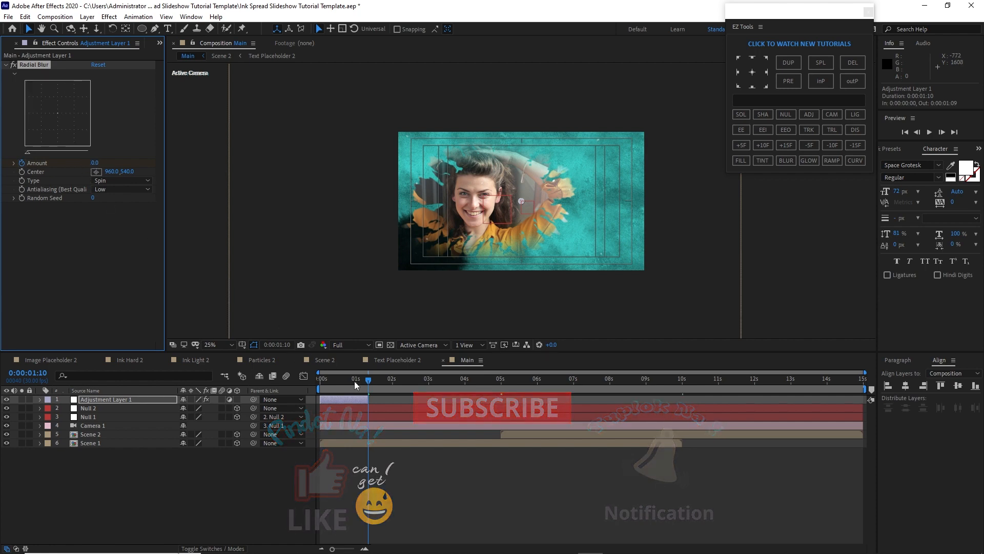
left_click_drag(355, 380, 311, 383)
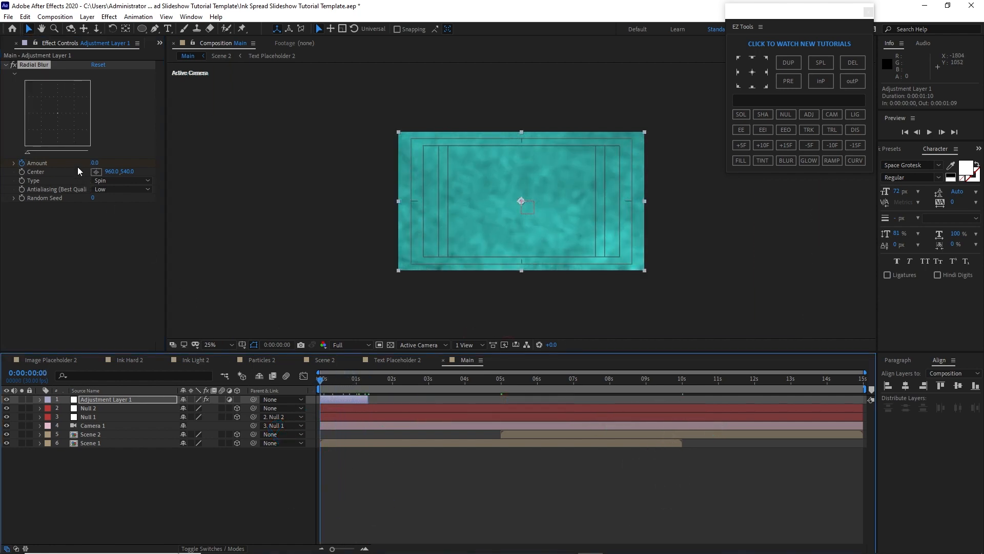
left_click(94, 163)
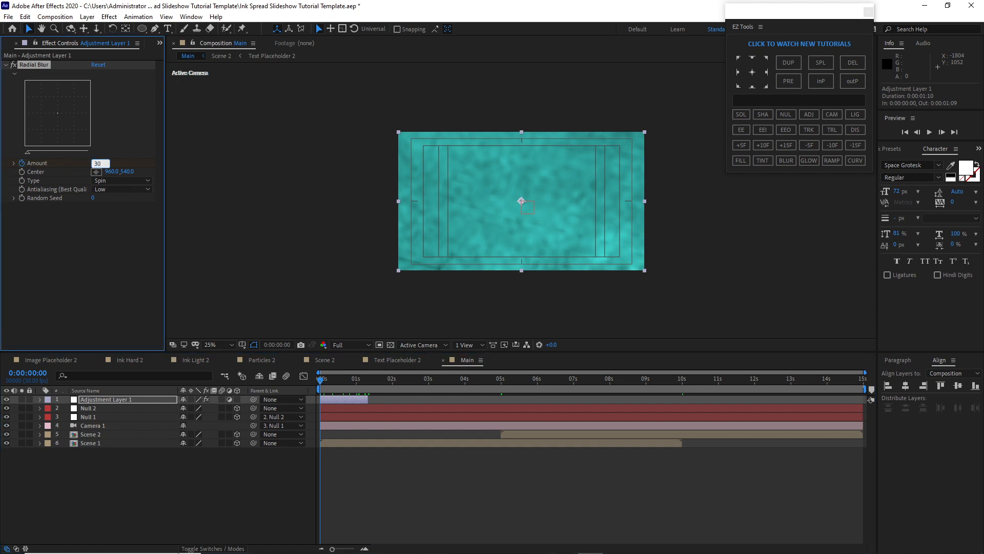
Set the Radial Blur type to Zoom and scrub through the opening blur
left_click(129, 181)
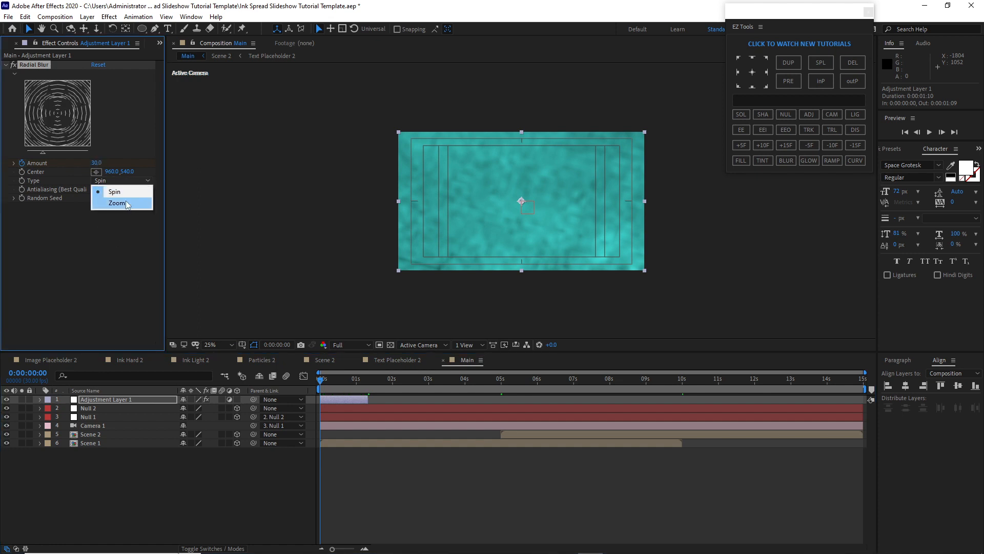
left_click(118, 203)
left_click(326, 382)
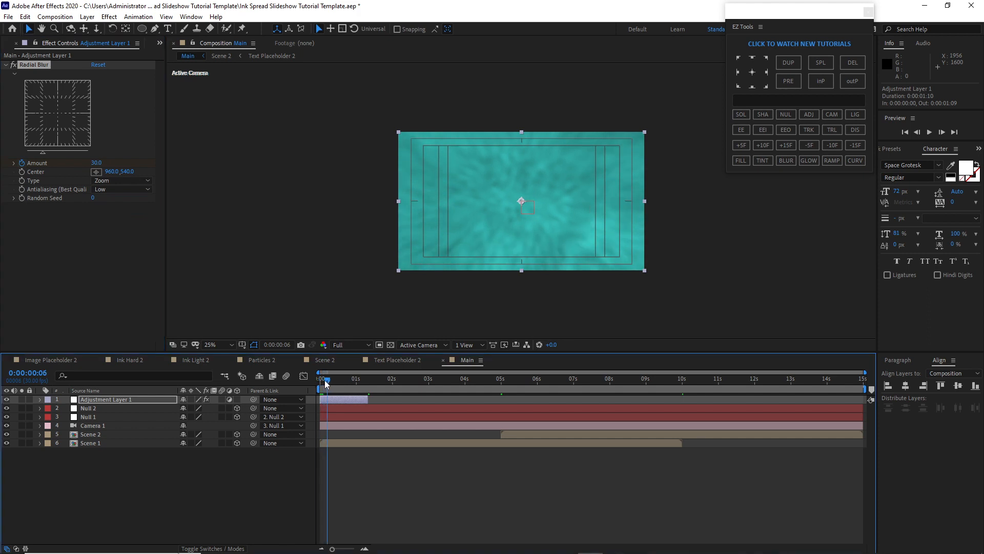
left_click_drag(326, 384, 359, 384)
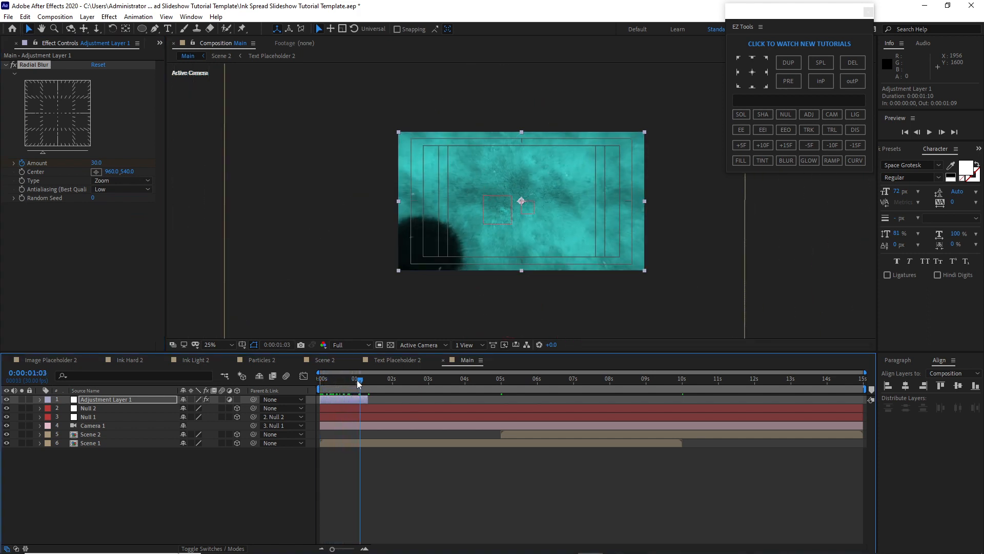
left_click(329, 379)
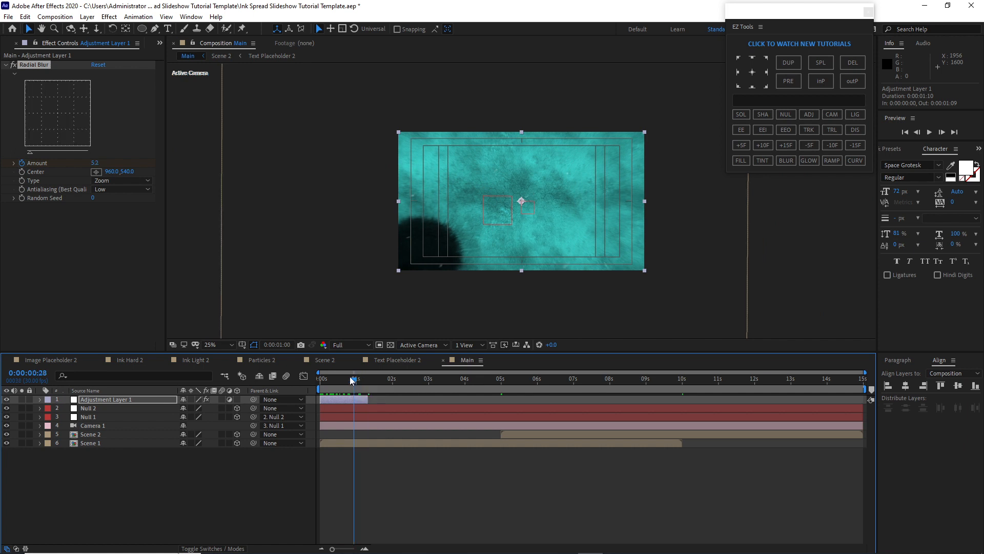
left_click_drag(327, 375, 319, 377)
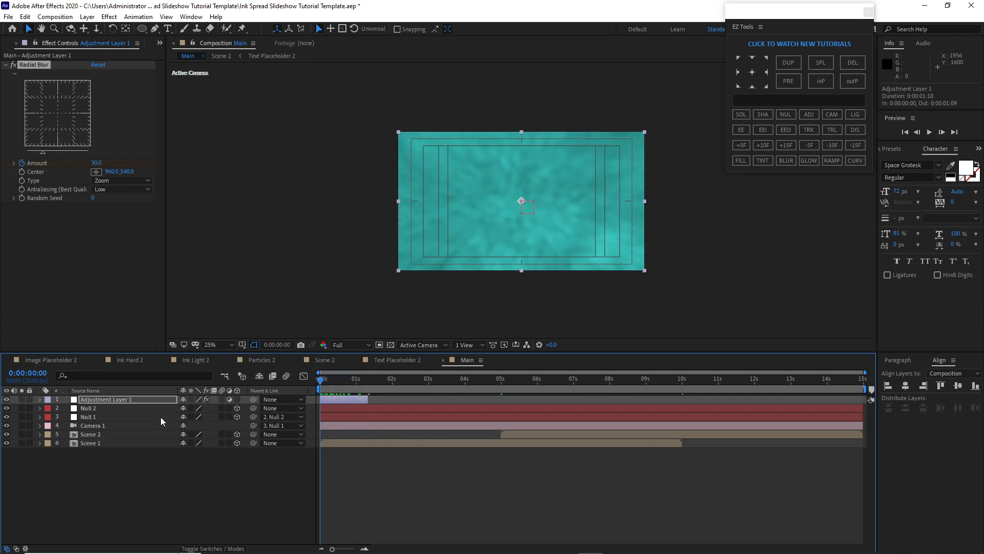
Duplicate the adjustment layer
left_click(144, 401)
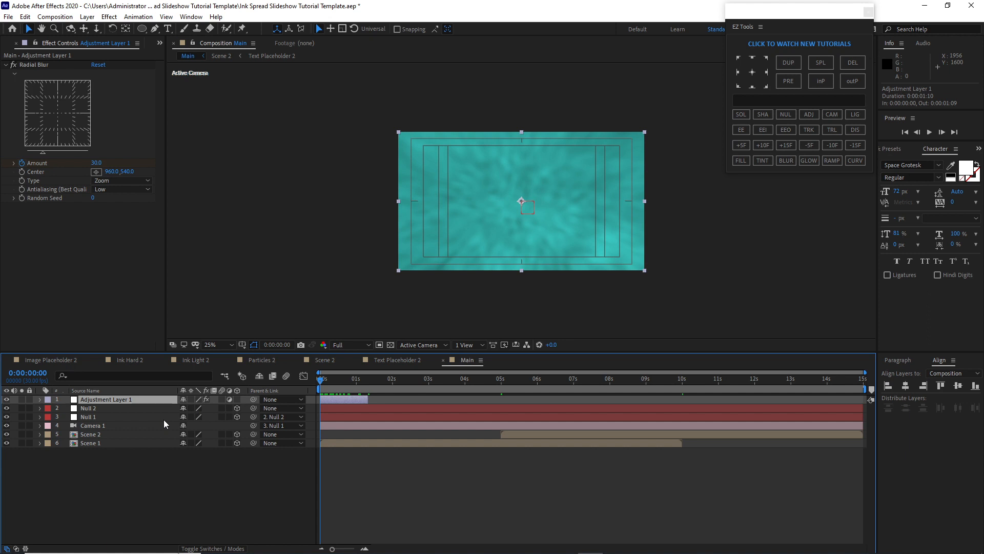
key("ctrl+d")
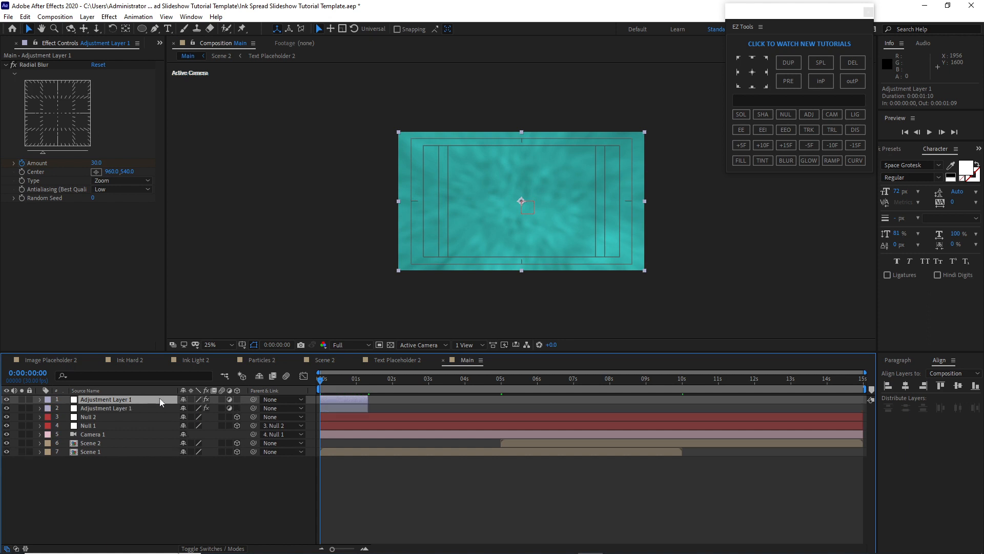
Move the duplicated adjustment layer so it starts at about 5 seconds in the timeline
left_click_drag(350, 399, 398, 399)
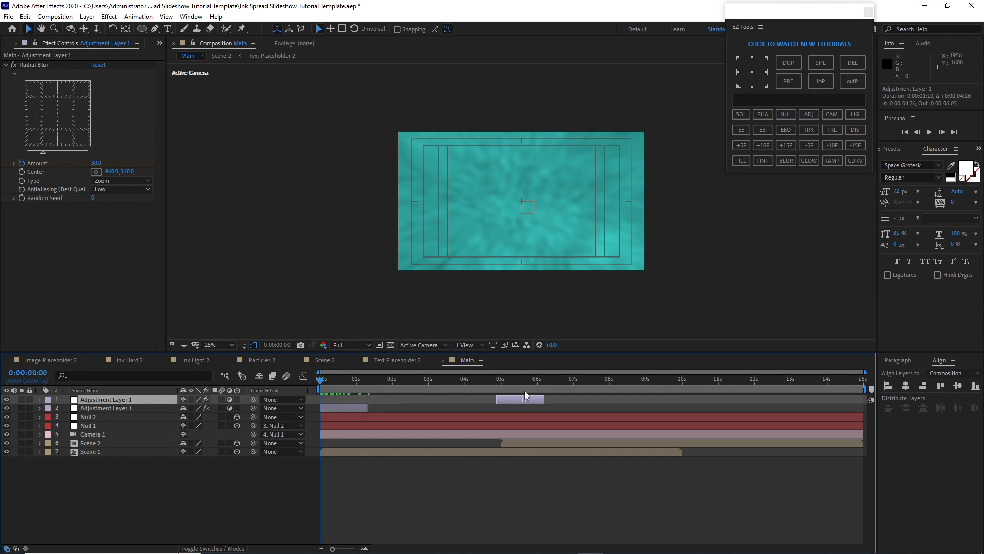
left_click_drag(528, 391, 529, 391)
left_click(501, 383)
left_click(451, 487)
Create a new black solid layer at composition size
left_click(88, 17)
mouse_move(101, 29)
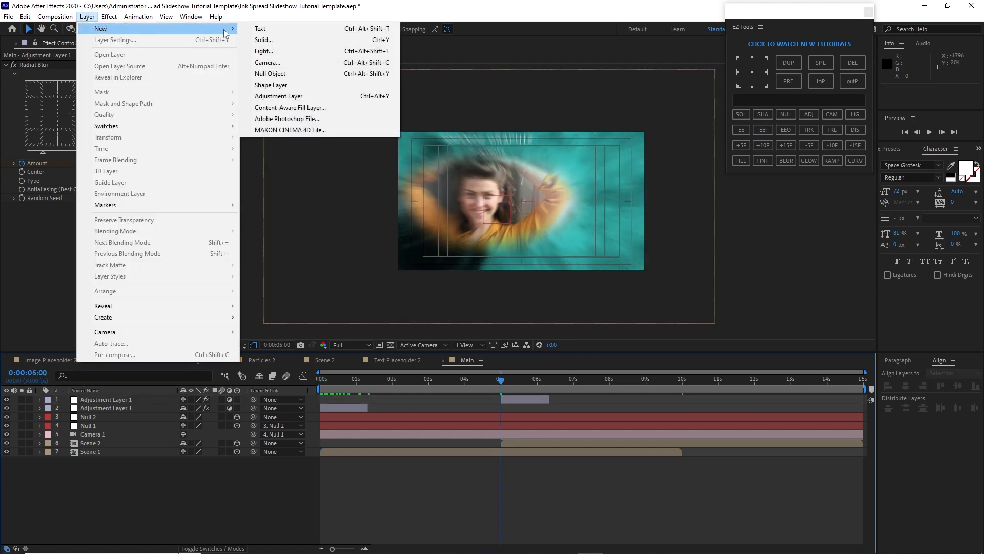
left_click(256, 40)
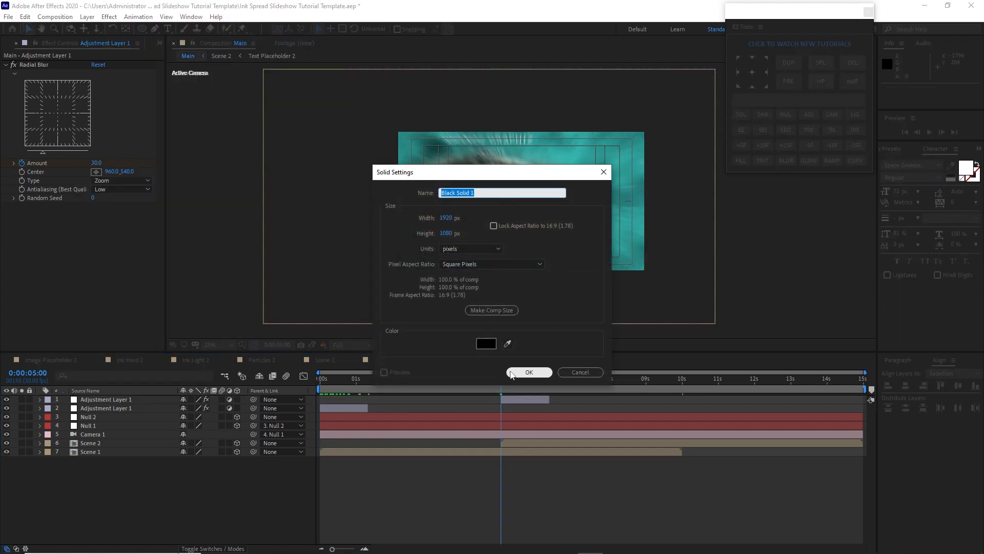
left_click(529, 371)
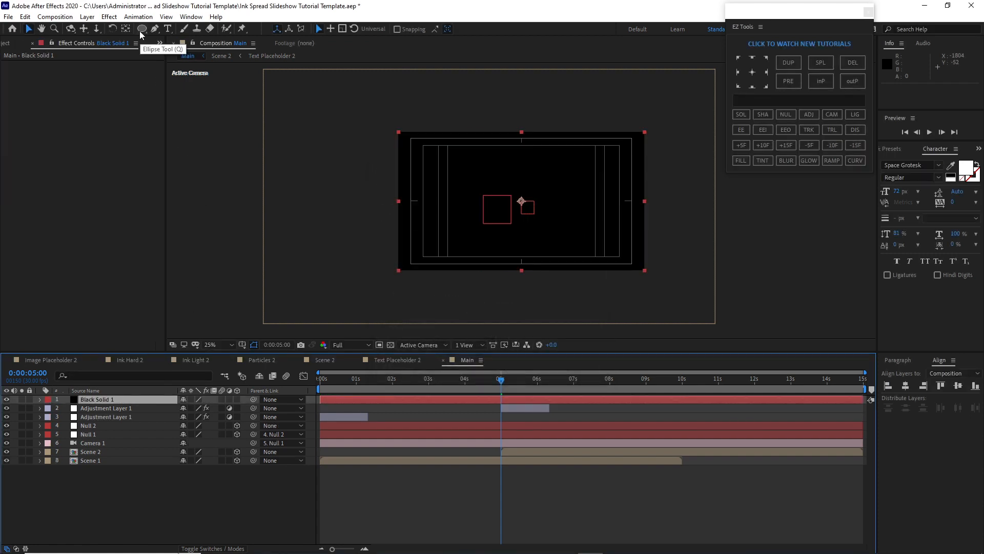
Add an ellipse mask filling the black solid layer and expand its mask properties
double_click(141, 29)
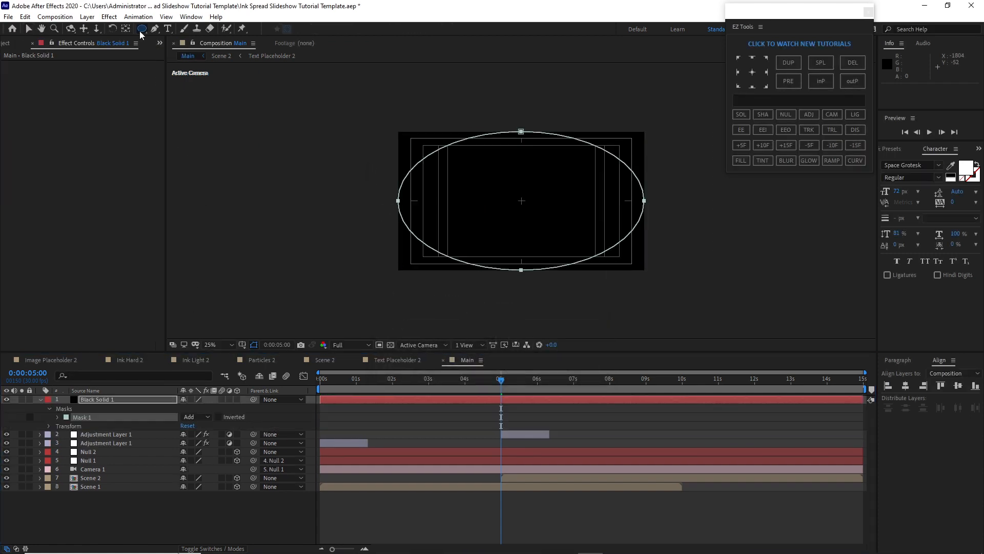
left_click(57, 417)
Set the mask shape's bounding box to Top -270, Bottom 1350, Left -47.5 and Right 1967.5 pixels
left_click(189, 426)
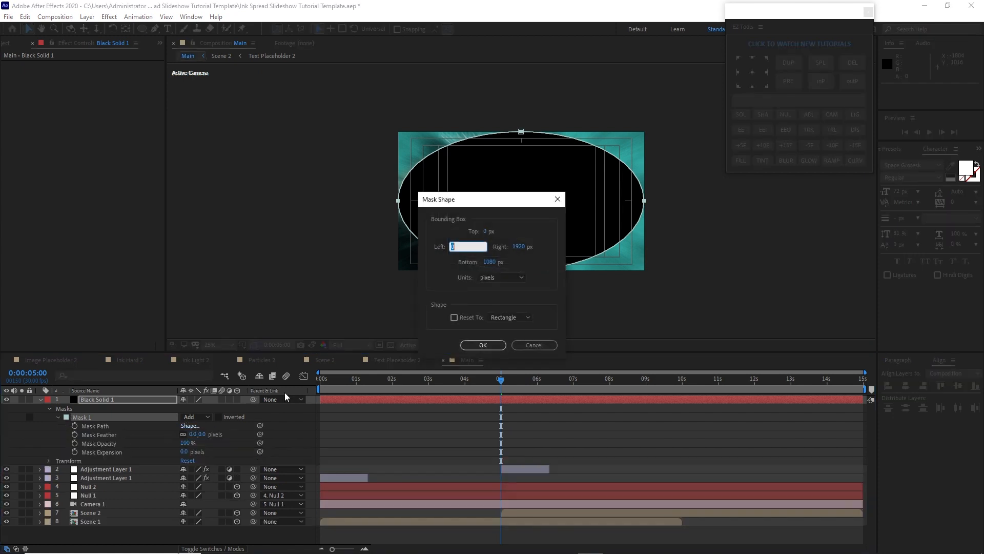
left_click(487, 231)
left_click(487, 262)
type("1")
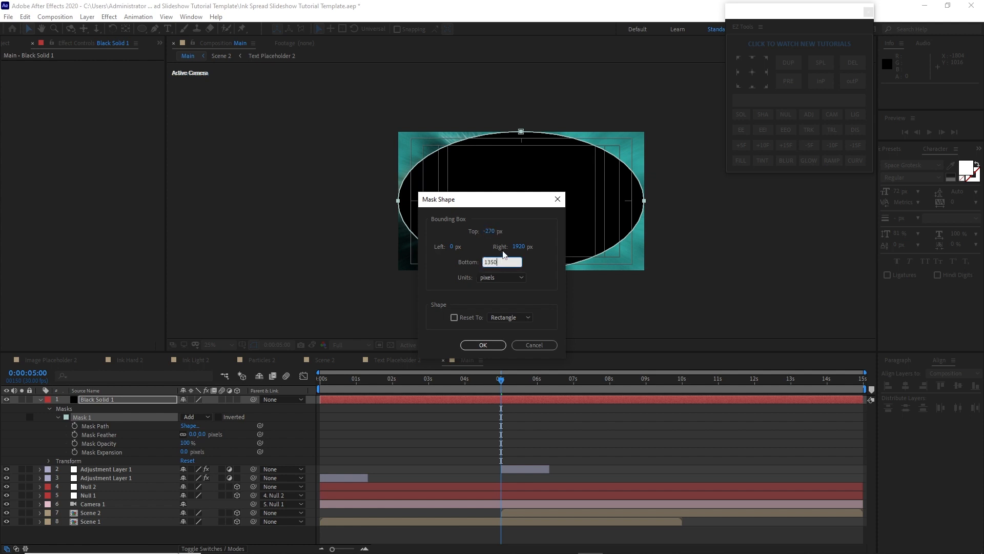
type("350")
left_click(453, 247)
type("-47.5")
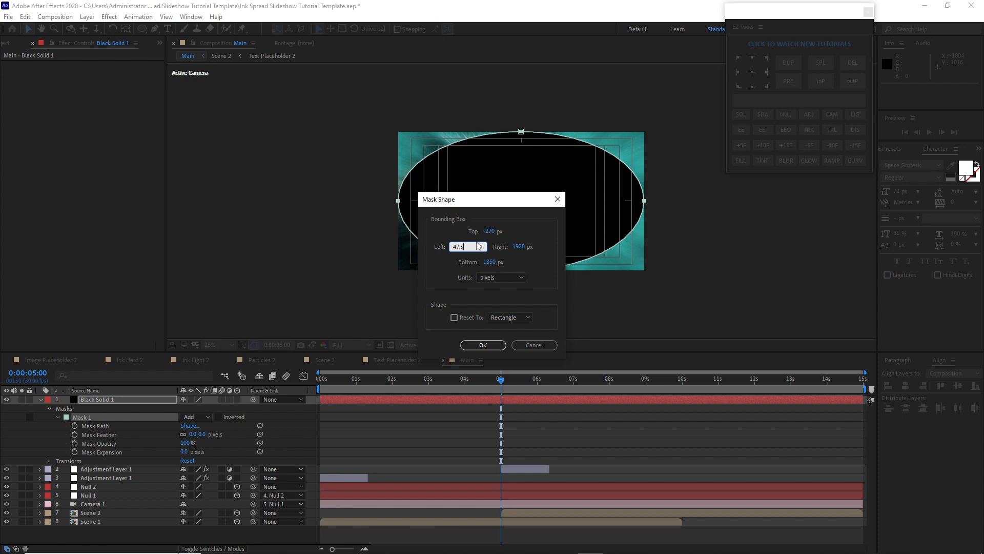
left_click(528, 252)
type("1")
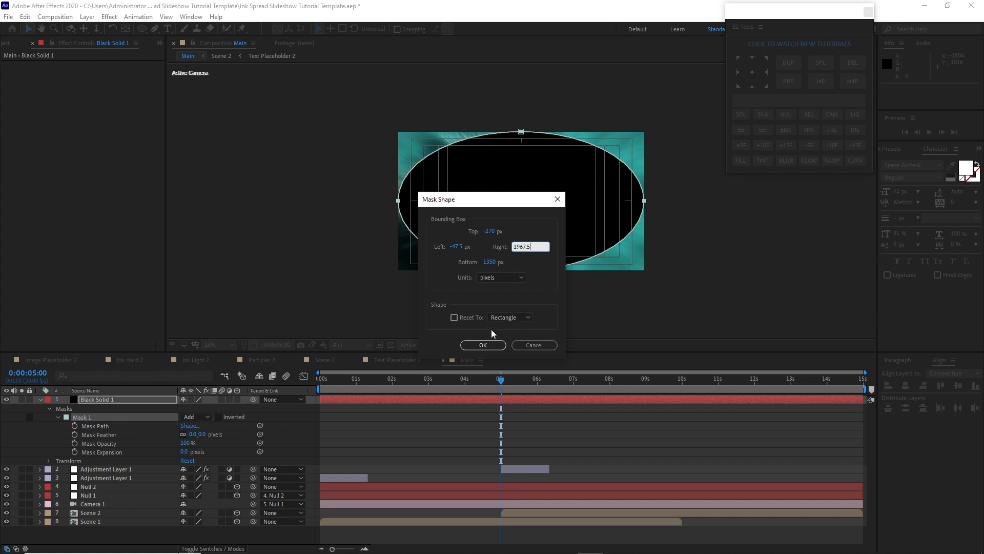
left_click(484, 344)
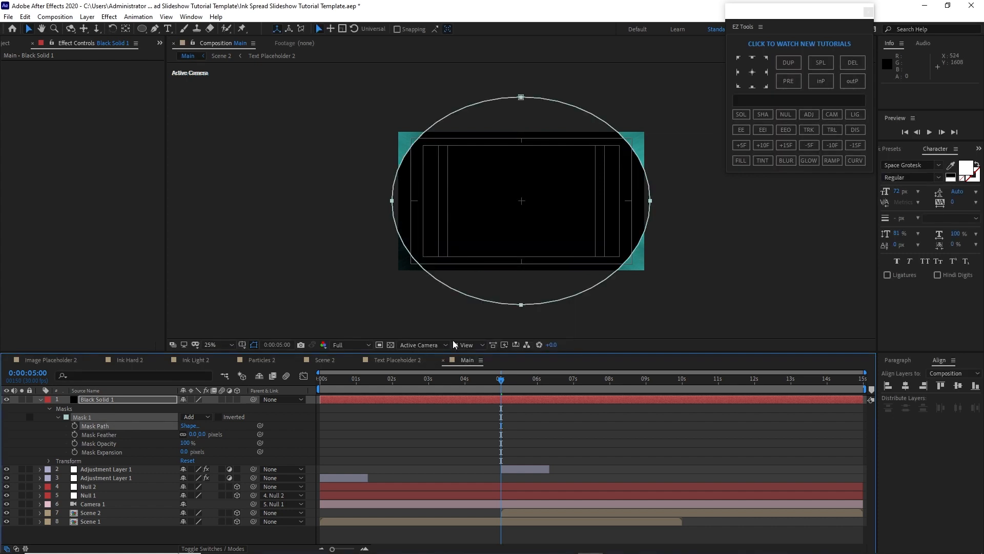
Invert the ellipse mask, set its feather to 500 pixels, and collapse the layer's properties
left_click(219, 417)
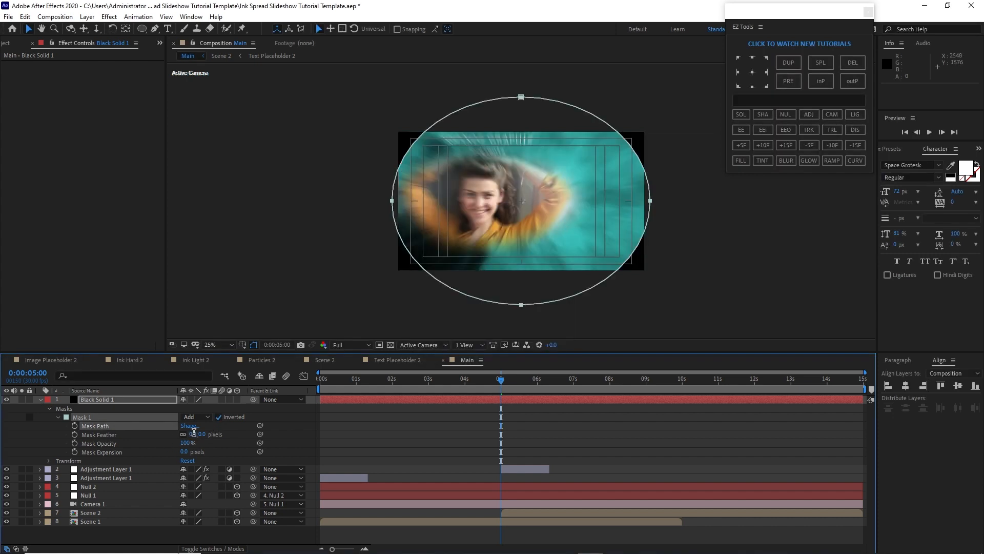
type("500")
key("Return")
left_click(58, 417)
left_click(50, 408)
left_click(40, 400)
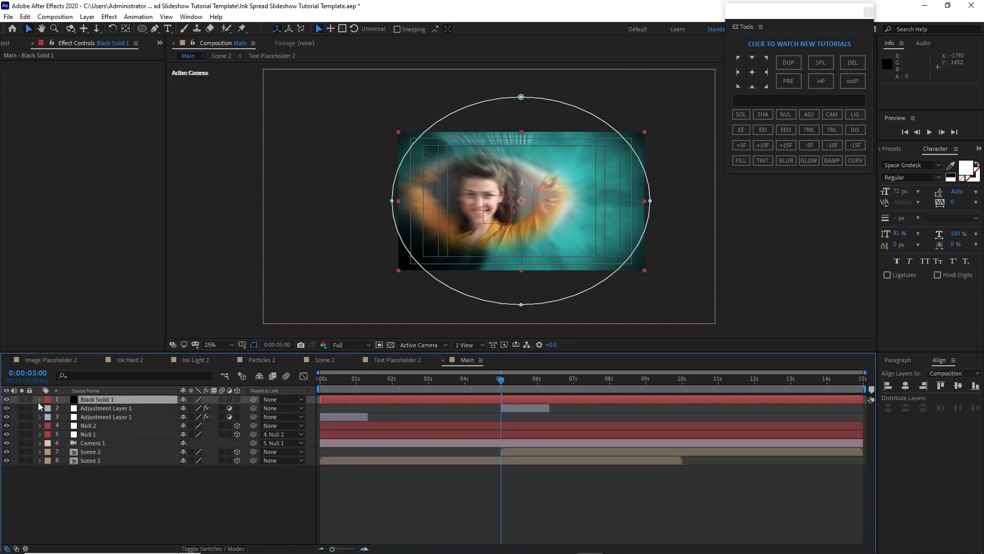
Create another black solid layer named Fade IN
left_click(87, 17)
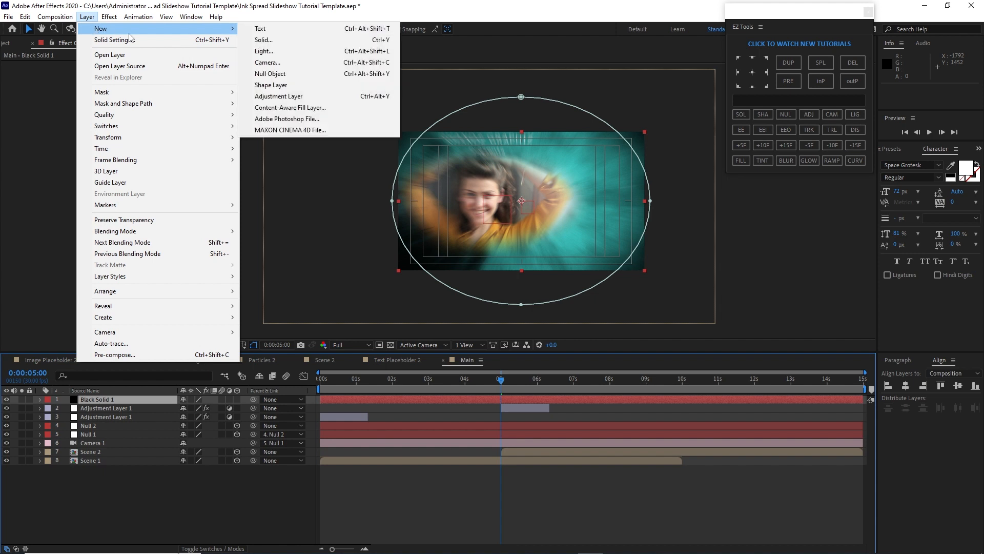
mouse_move(228, 31)
left_click(263, 40)
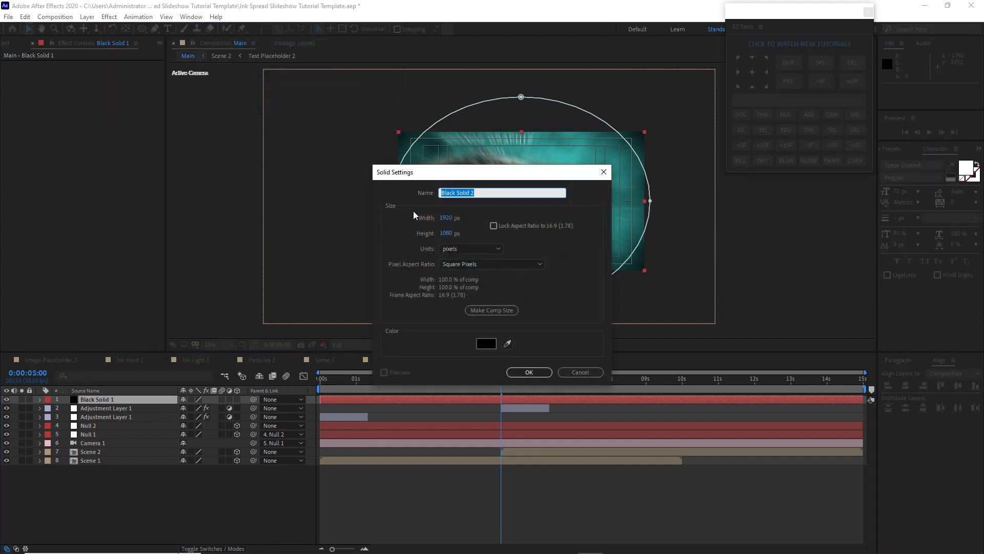
type("Fade IN")
left_click(523, 371)
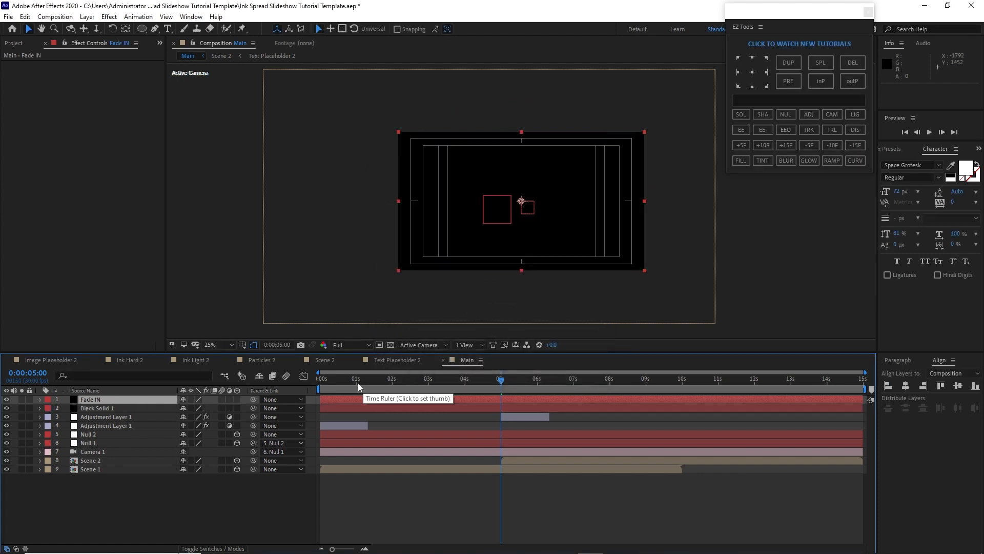
Split the Fade IN layer at 1 second and delete the part after the split
left_click(357, 382)
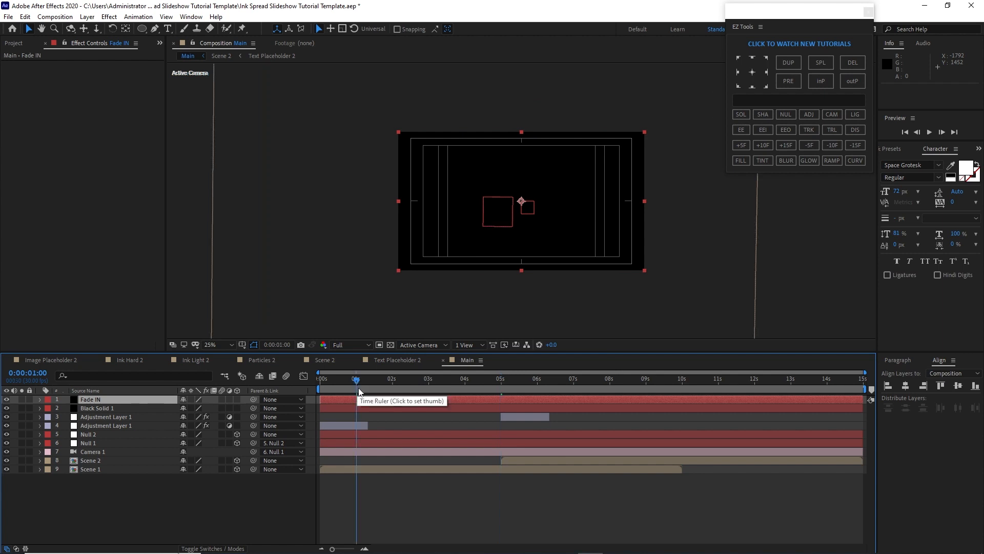
left_click(25, 17)
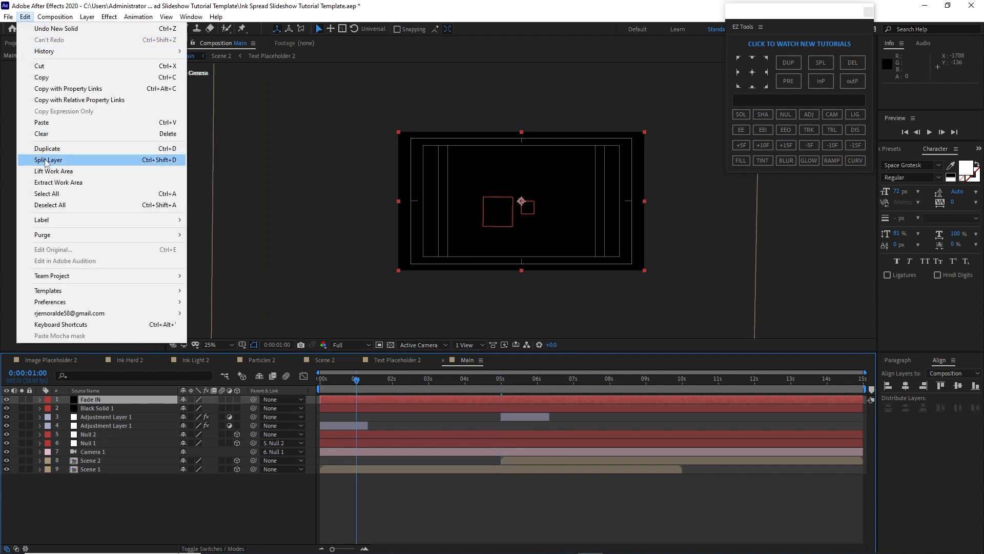
left_click(49, 162)
left_click(374, 401)
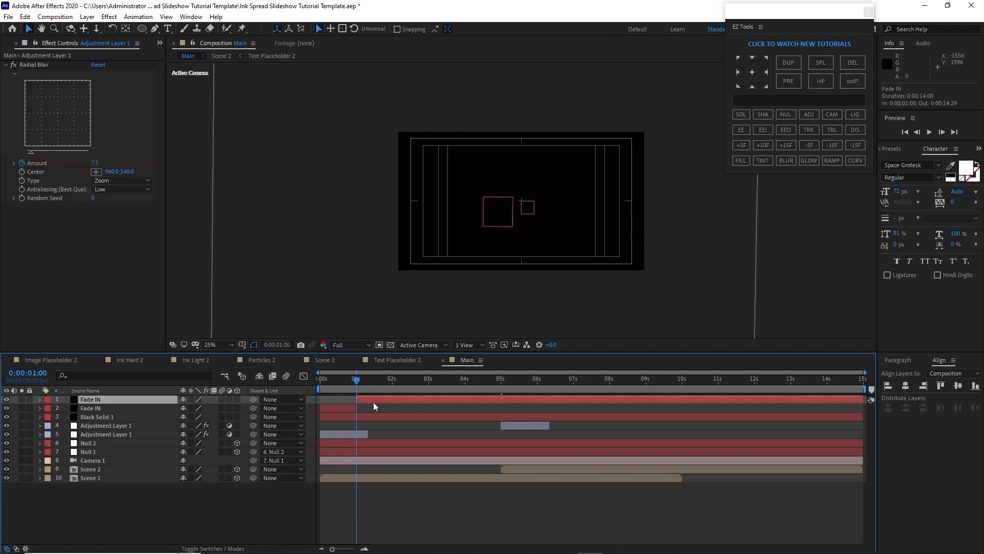
key("Delete")
Animate Fade IN opacity from 100% at 0:00 to 0% at 1:00, and move it below Black Solid 1
left_click(147, 402)
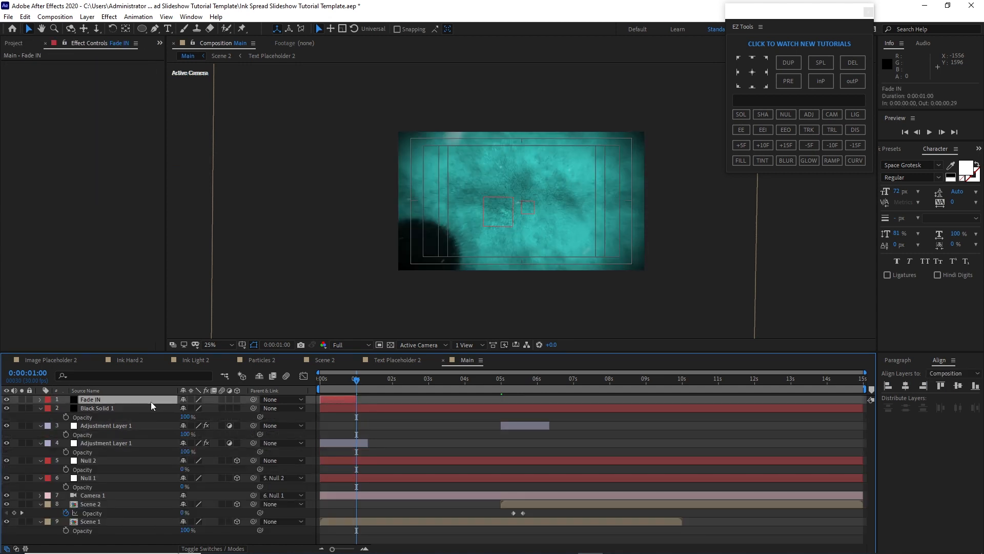
key("t")
left_click_drag(184, 409, 109, 408)
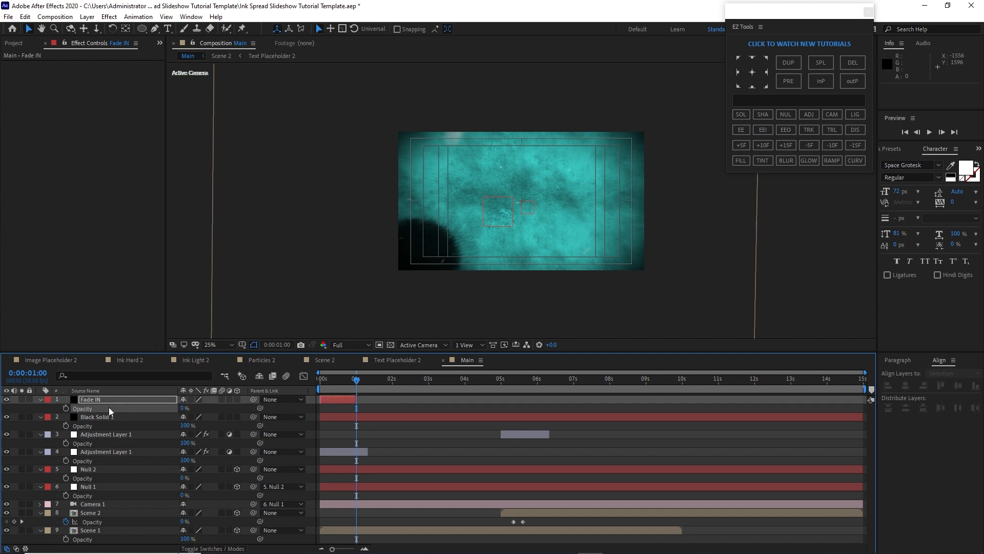
left_click(66, 408)
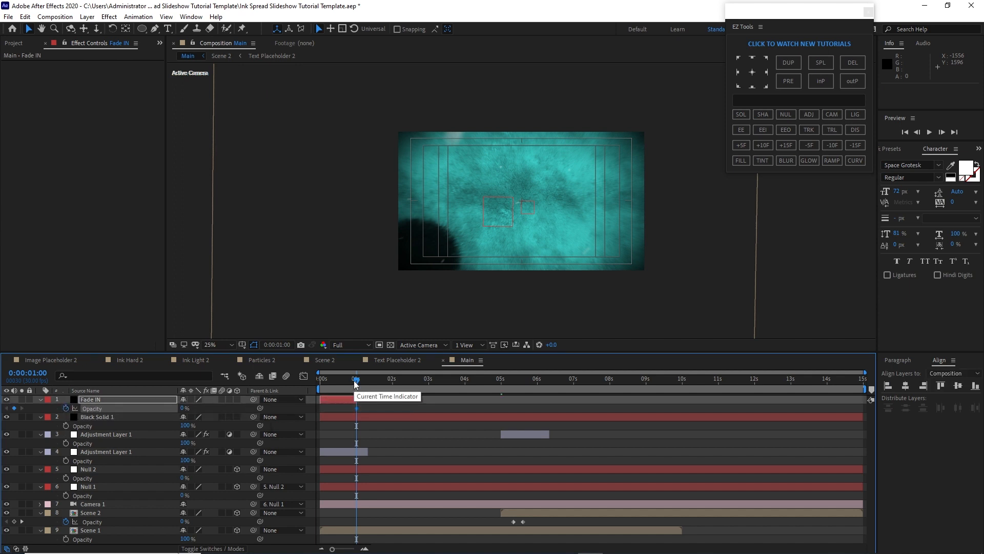
left_click(314, 383)
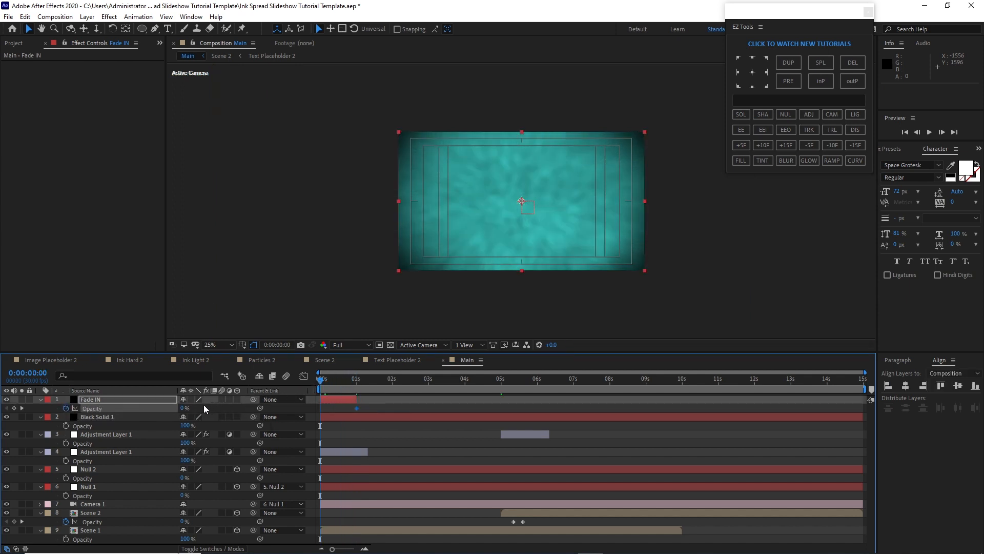
left_click_drag(183, 408, 256, 413)
mouse_move(323, 387)
left_mouse_down()
mouse_move(622, 362)
mouse_move(327, 401)
left_mouse_up()
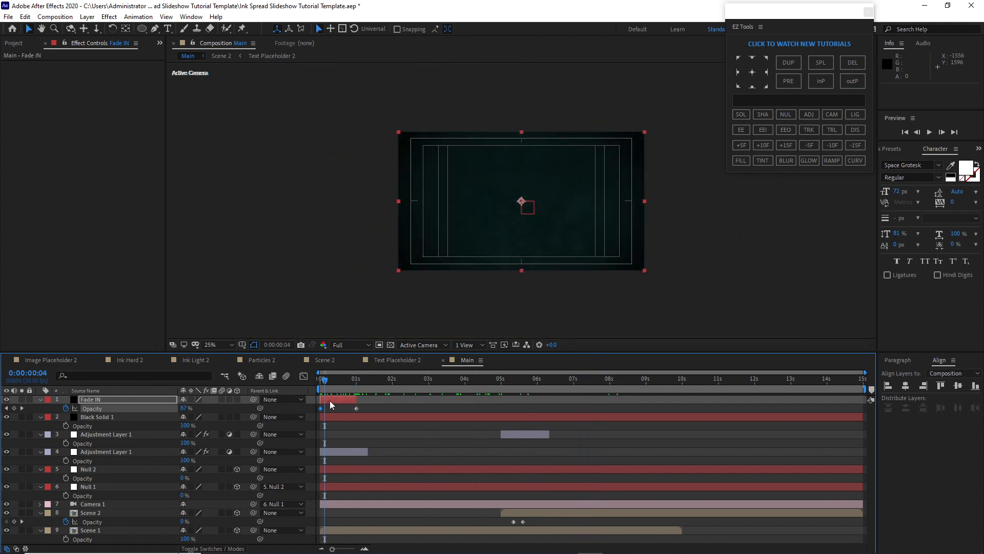
left_click(133, 397)
left_click_drag(133, 398, 135, 425)
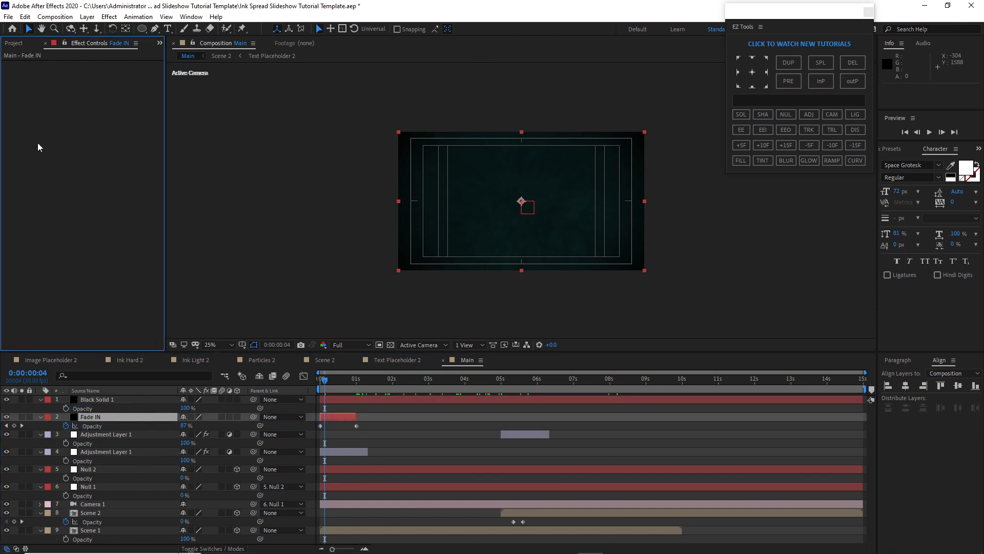
Add Light Leaks Overlays 5.mov from the Footage > Light Leak folder to the top of the Main comp
left_click(14, 44)
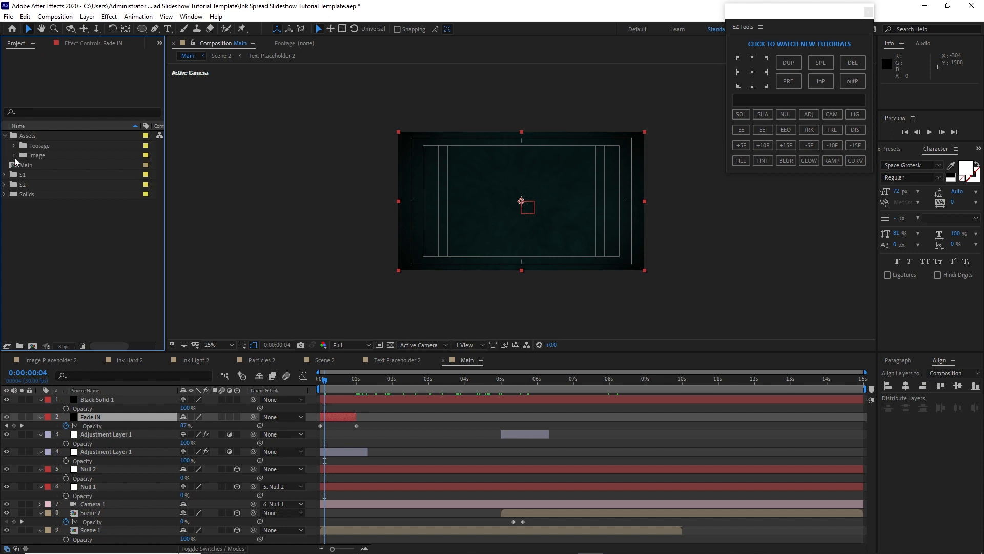
left_click(15, 146)
left_click(23, 174)
left_click_drag(66, 184, 101, 397)
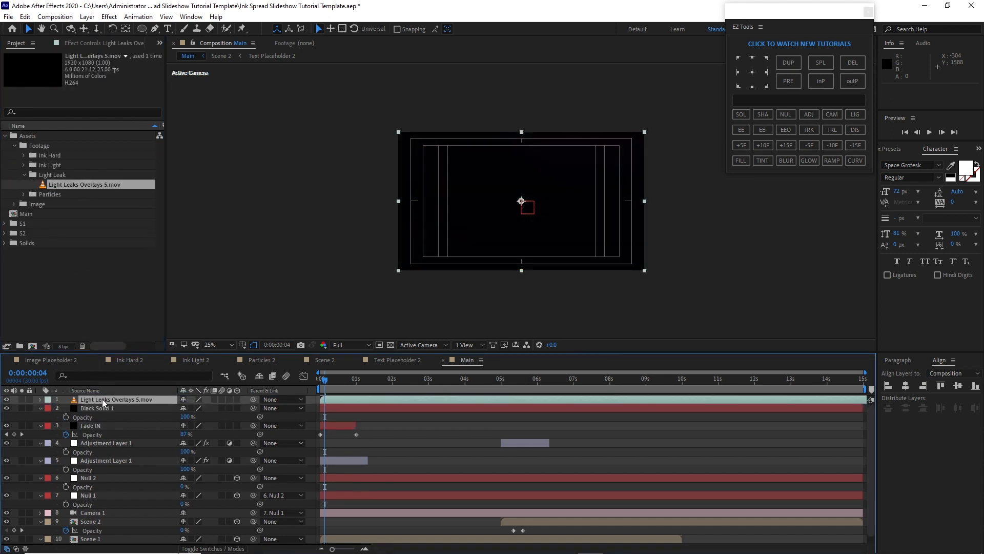
Pre-compose the light leaks footage as Light Leaks, moving all attributes into the new composition
right_click(102, 399)
left_click(125, 344)
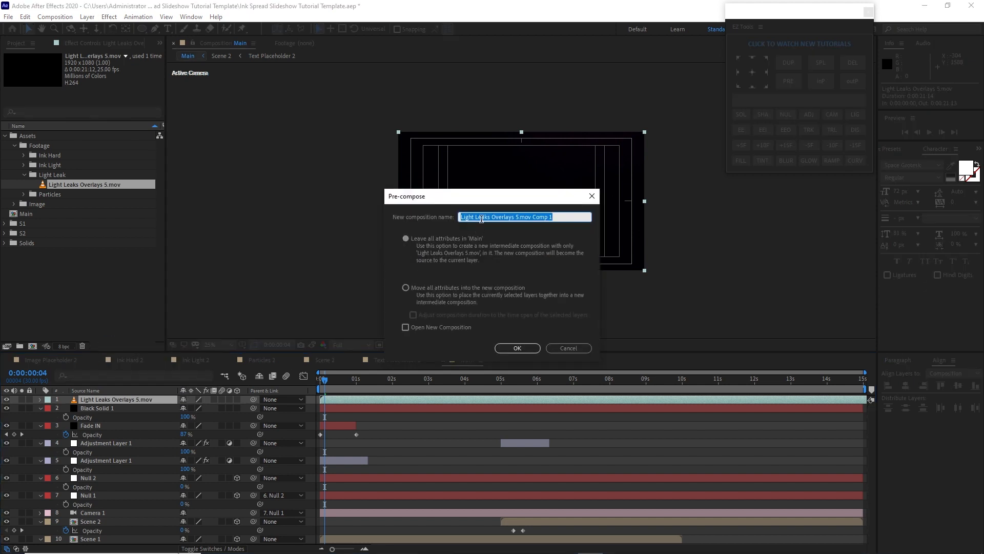
left_click_drag(491, 217, 584, 215)
key("BackSpace")
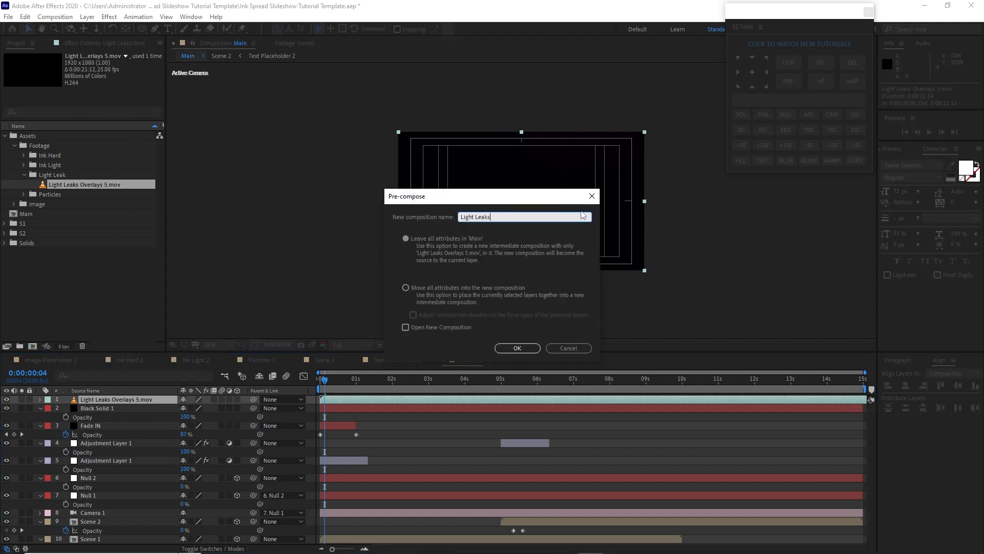
left_click(405, 288)
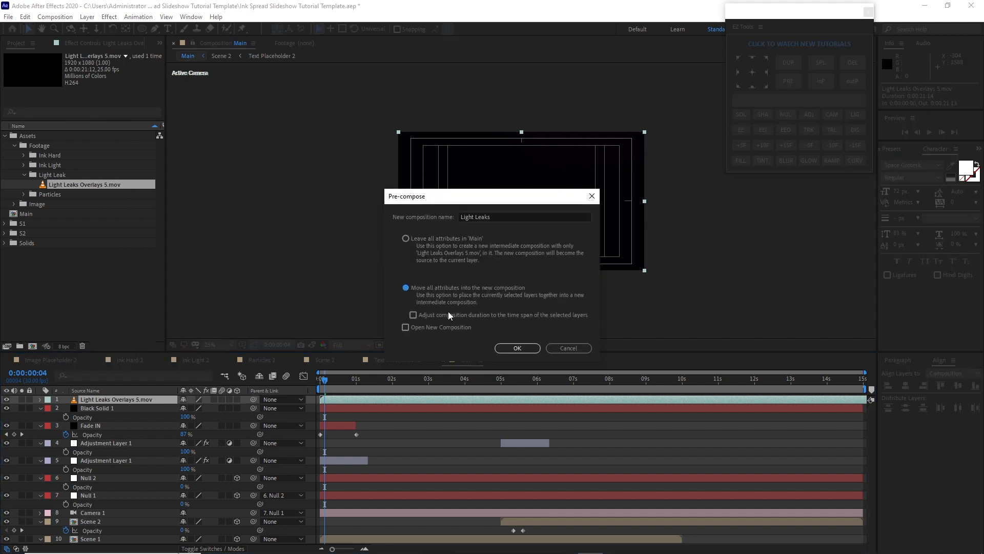
left_click(514, 351)
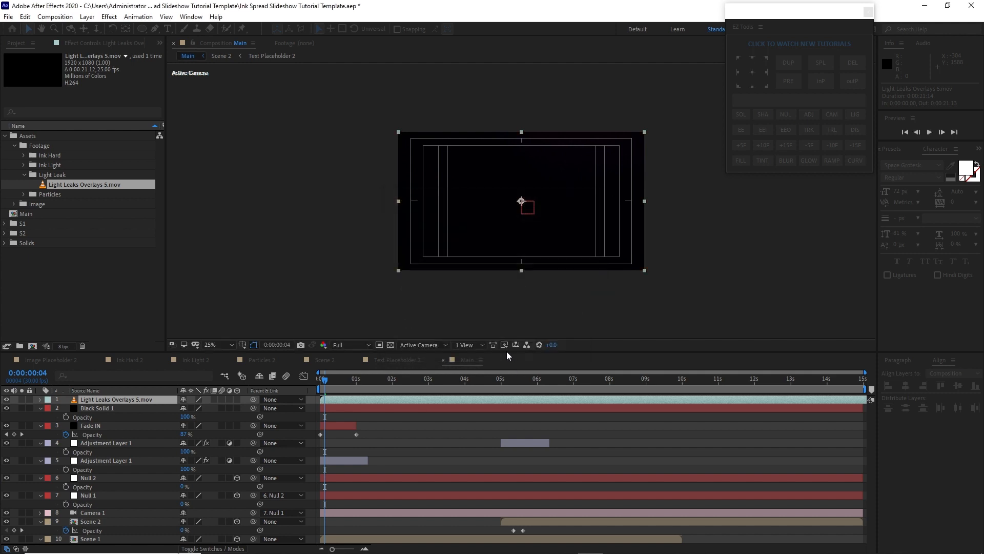
Set the Light Leaks layer's blending mode to Add
left_click(228, 548)
left_click(205, 400)
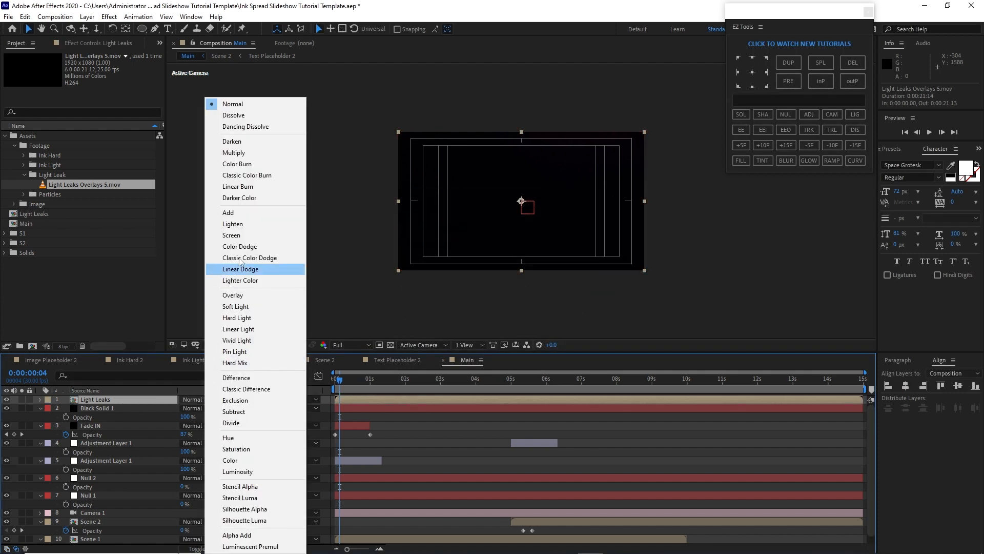
left_click(240, 212)
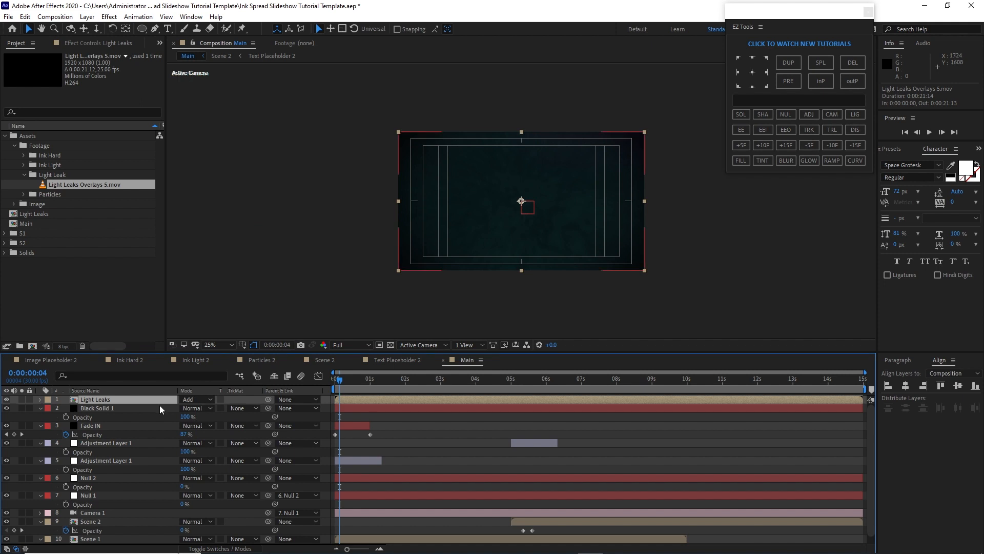
Set the Light Leaks layer's opacity to 15% and preview the composition from the start
key("t")
left_click(186, 408)
type("1")
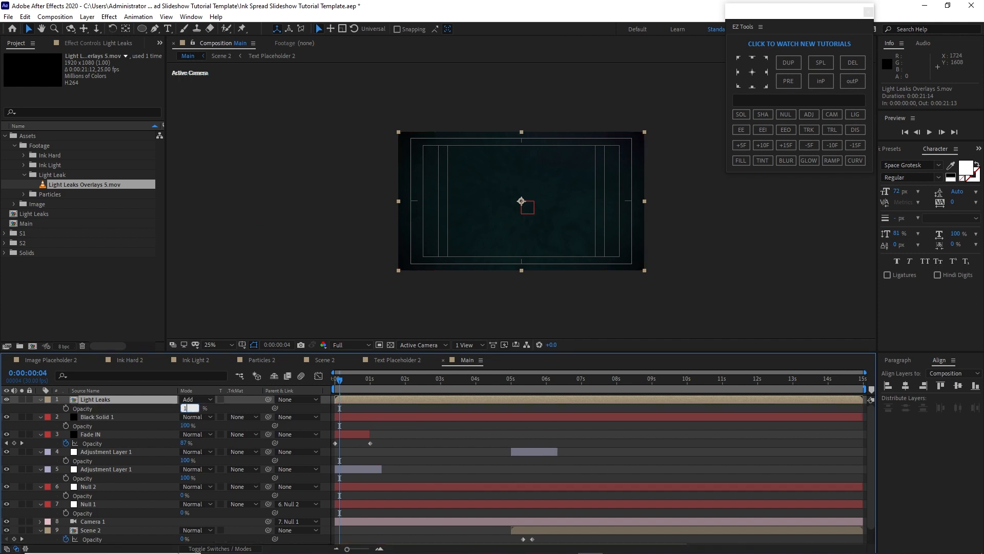
type("5")
key("Return")
key("Home")
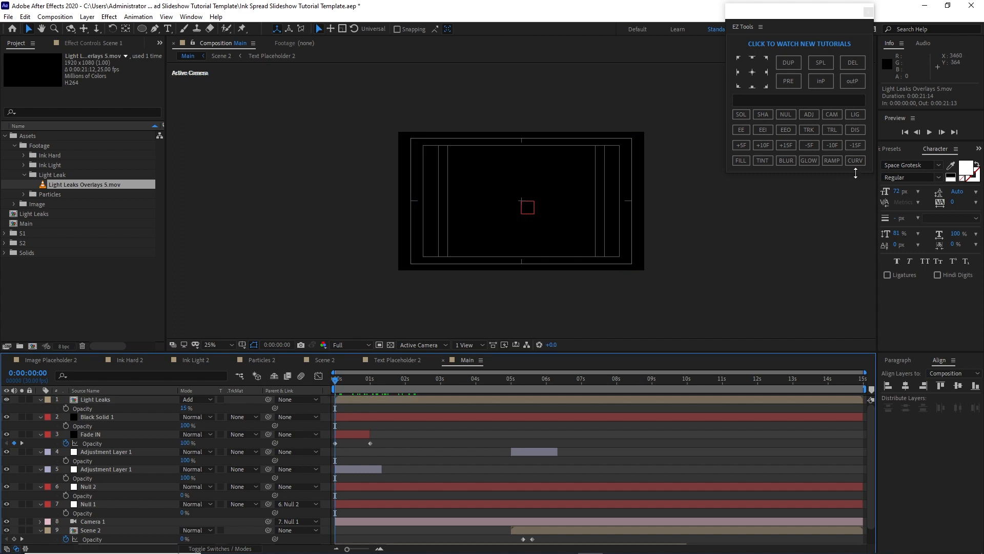
left_click(929, 133)
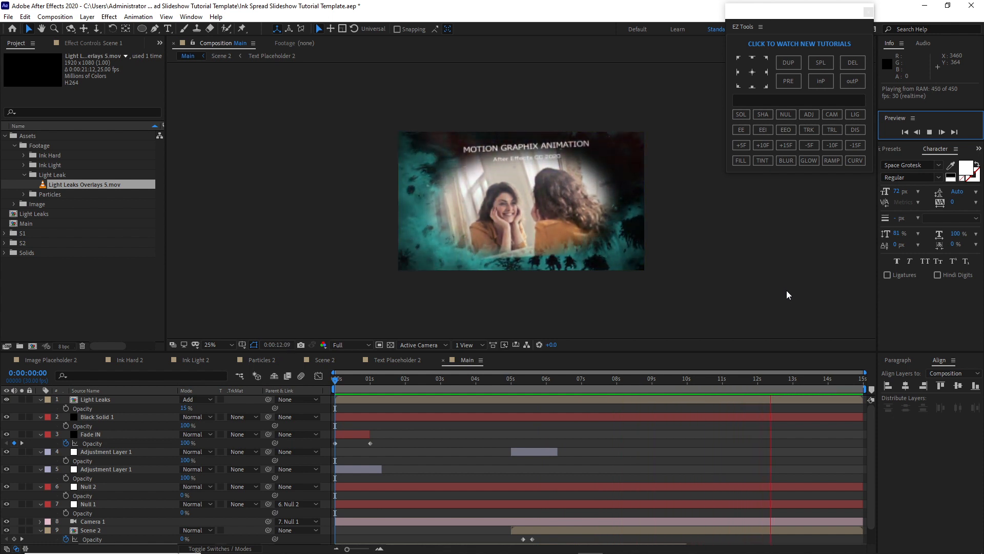
Open Scene 2 and nudge the Text Placeholder 2 layer slightly downward in the frame
key("space")
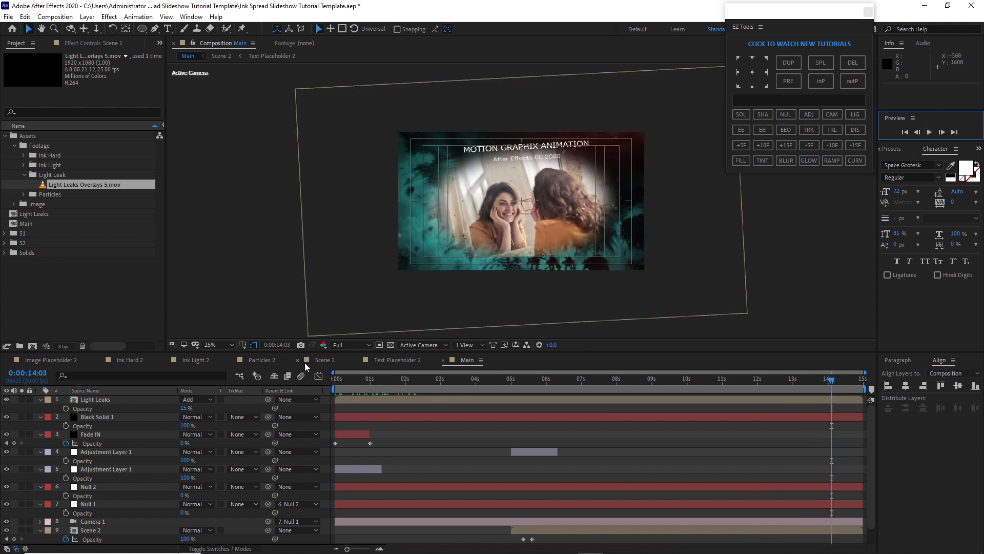
left_click(323, 360)
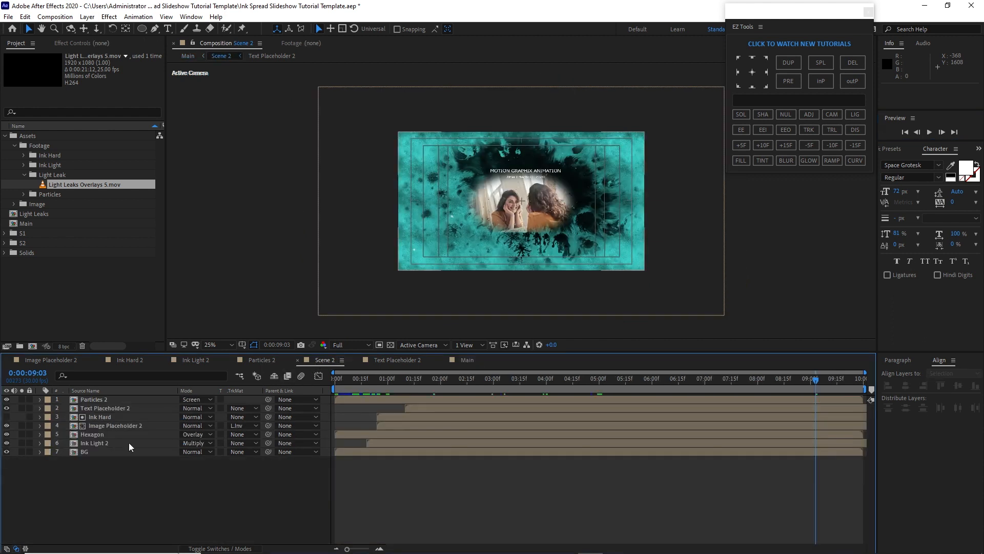
left_click(117, 408)
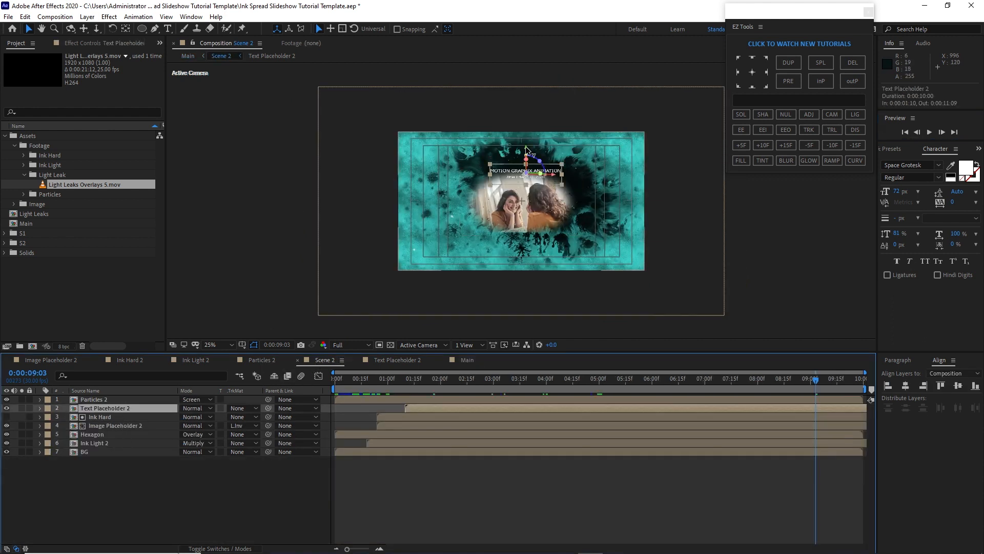
left_click_drag(527, 149, 528, 155)
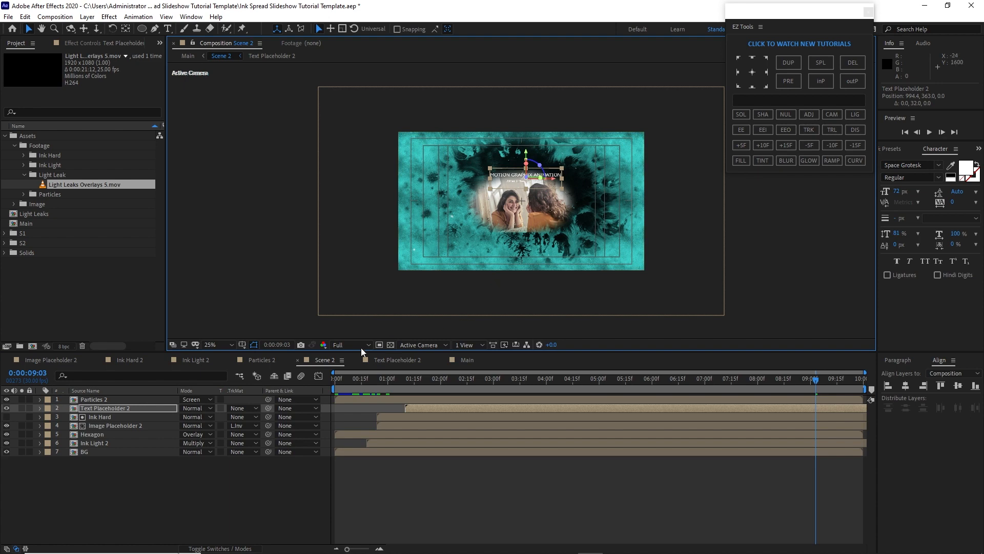
Open the Scene 1 composition from the S1 folder and nudge the Text Placeholder 1 layer slightly downward
left_click(464, 359)
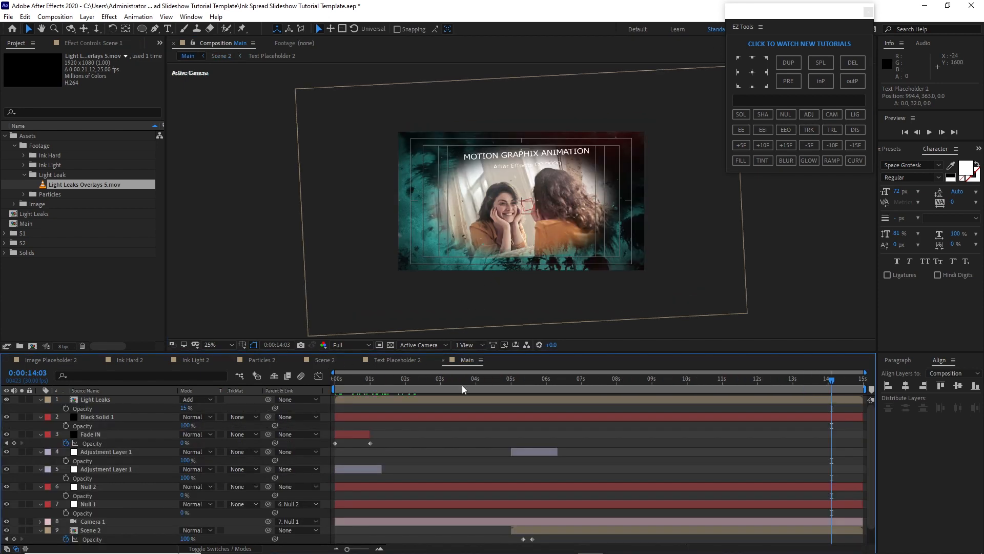
left_click_drag(450, 383, 445, 382)
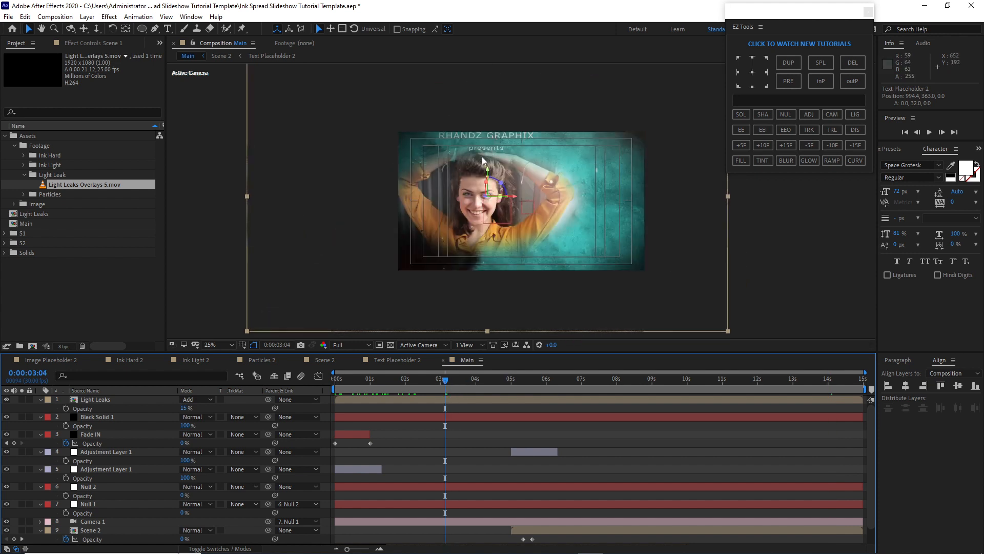
left_click(5, 236)
double_click(39, 292)
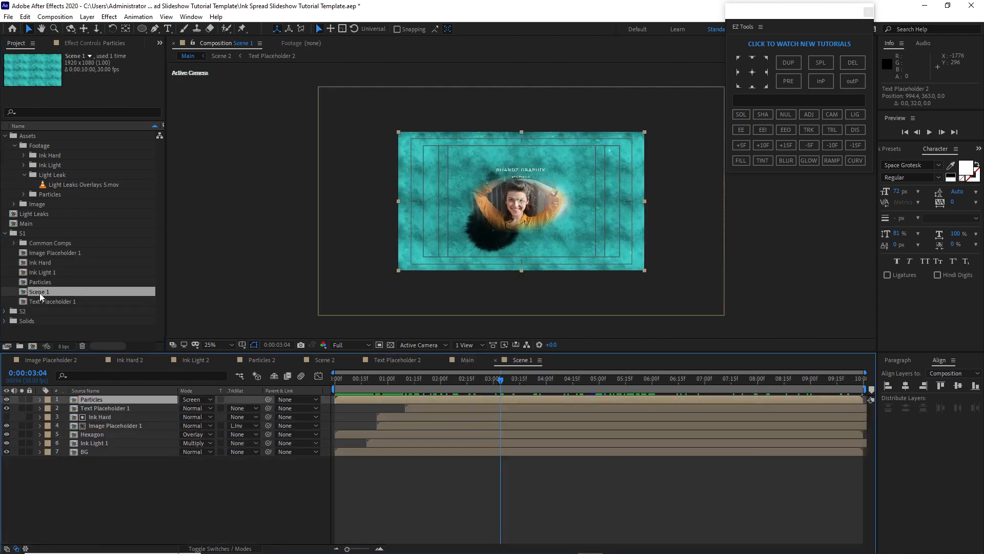
left_click(97, 407)
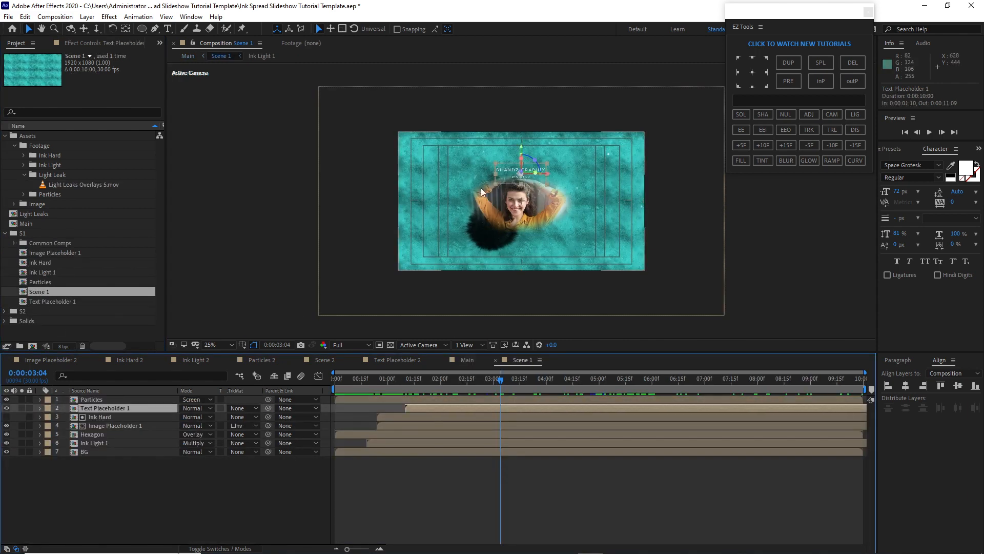
left_click_drag(520, 149, 521, 154)
left_click(475, 236)
Return to the Main comp, set the Light Leaks layer's opacity to 10%, and preview the composition from the start
left_click(459, 363)
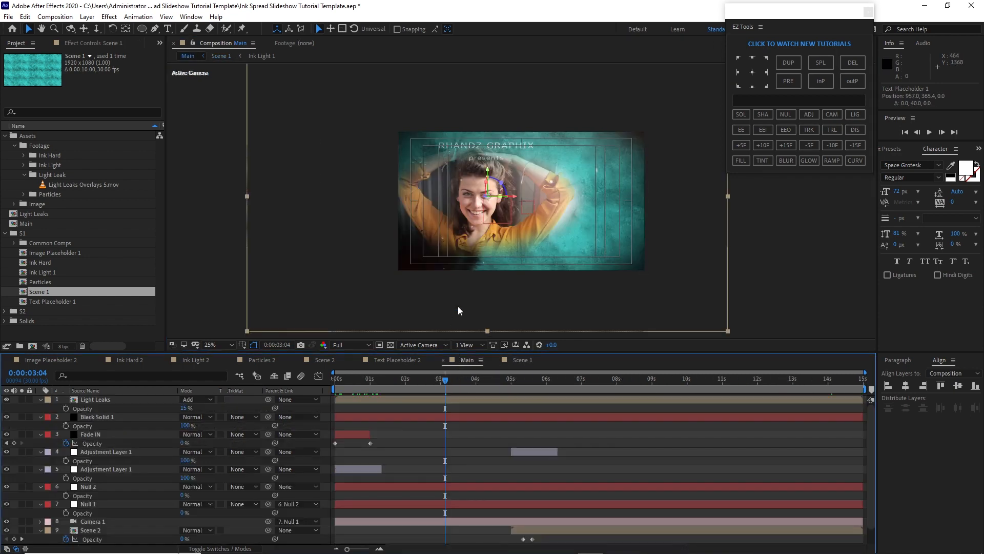
left_click(368, 381)
key("space")
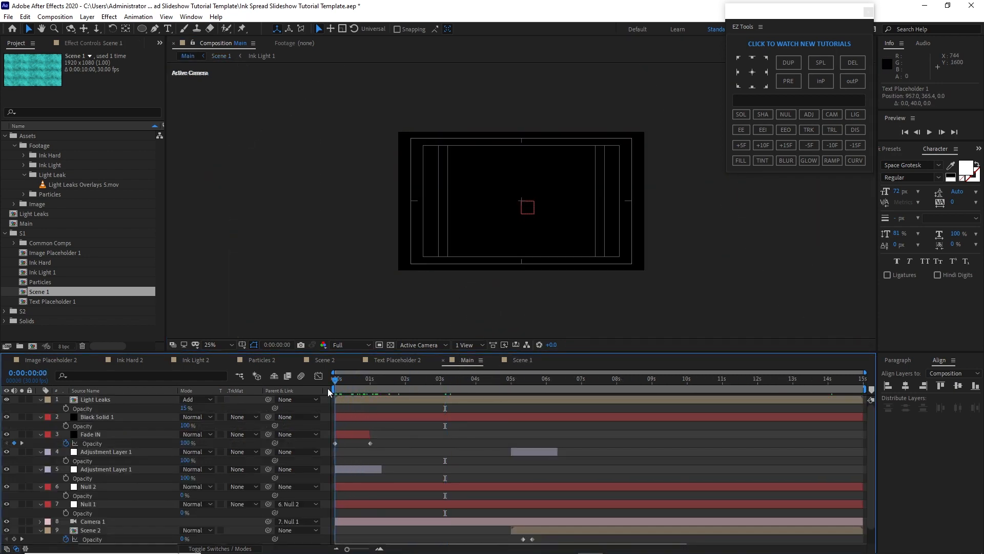
left_click(183, 408)
type("1")
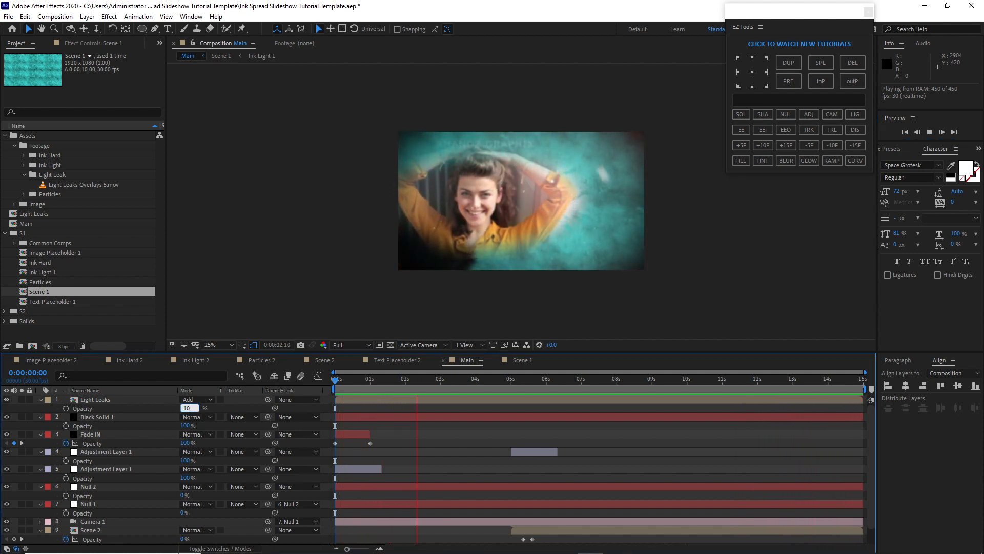
type("0")
key("Return")
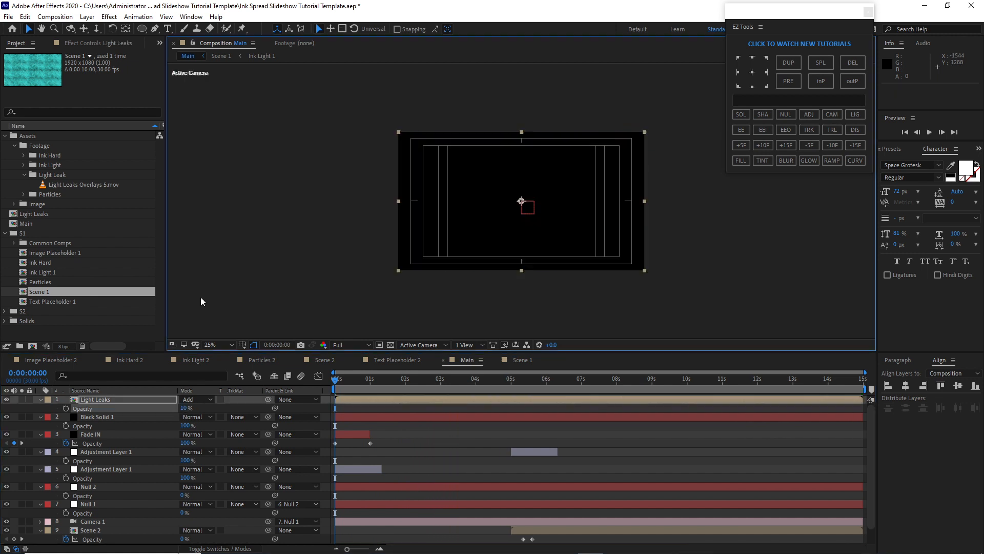
key("space")
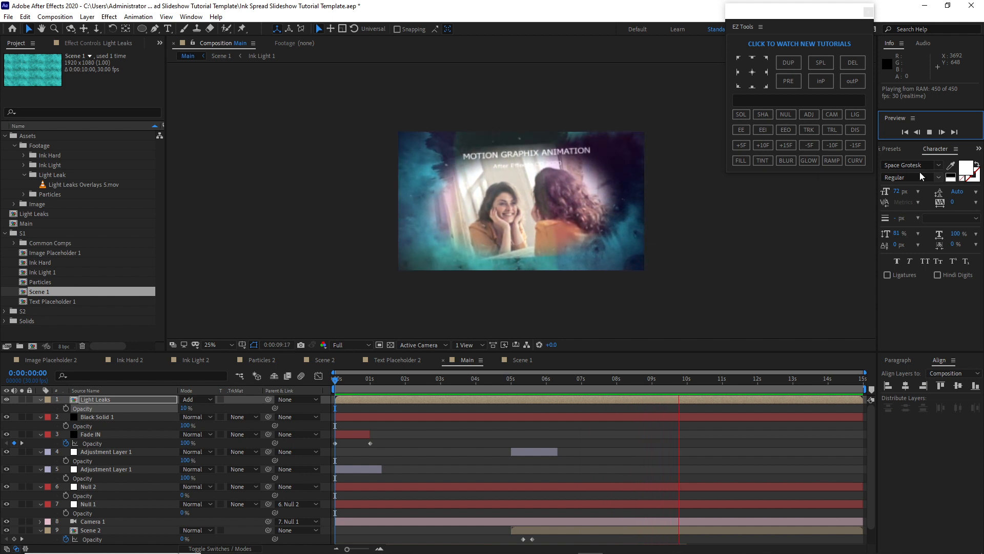
left_click(933, 132)
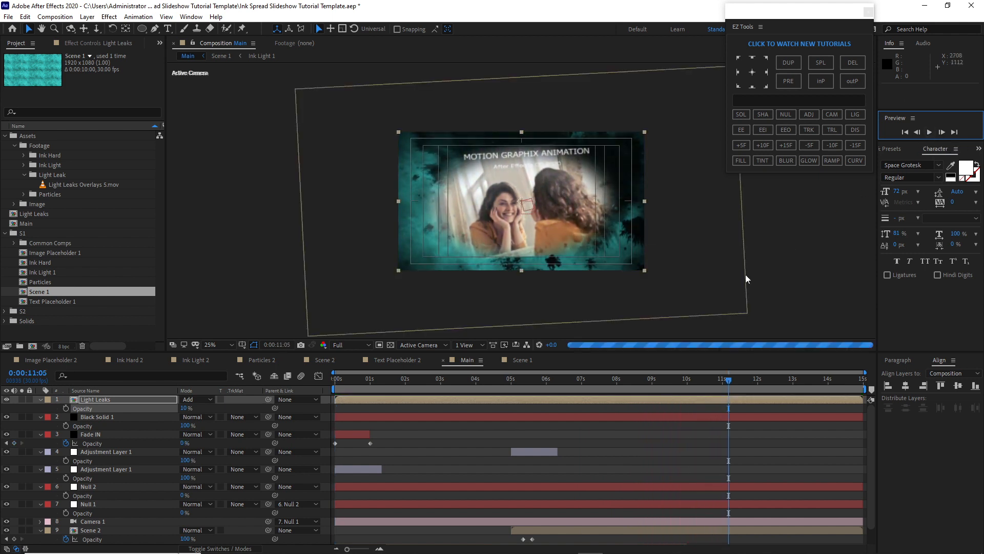
Set the Scene 2 layer's position in the Main comp to 960, 540, -1384 and preview the result
left_click(517, 250)
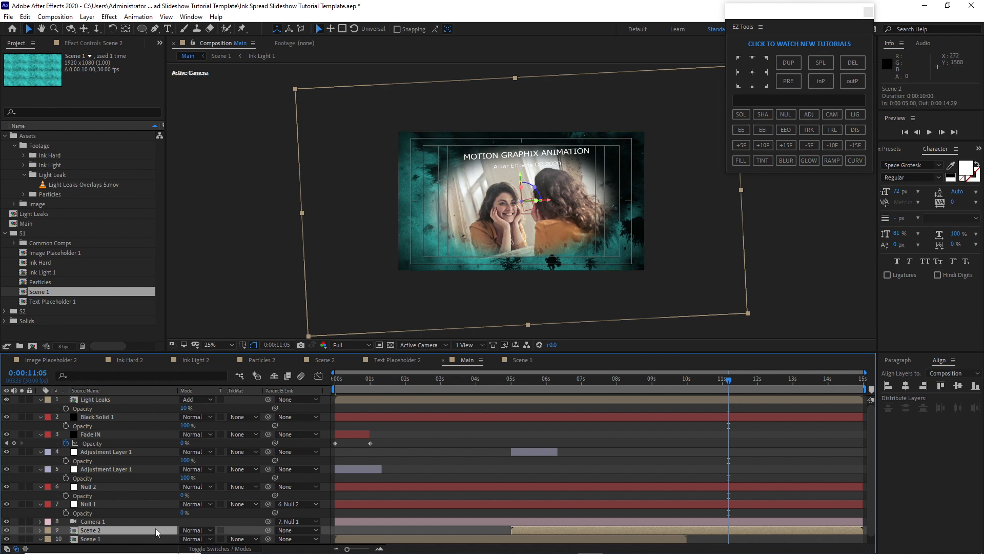
key("p")
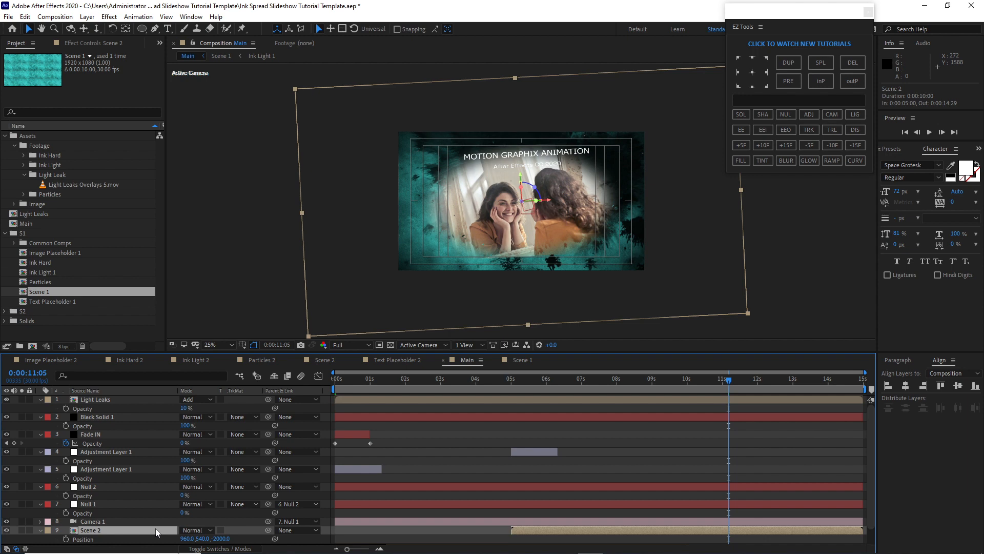
left_click_drag(213, 539, 521, 526)
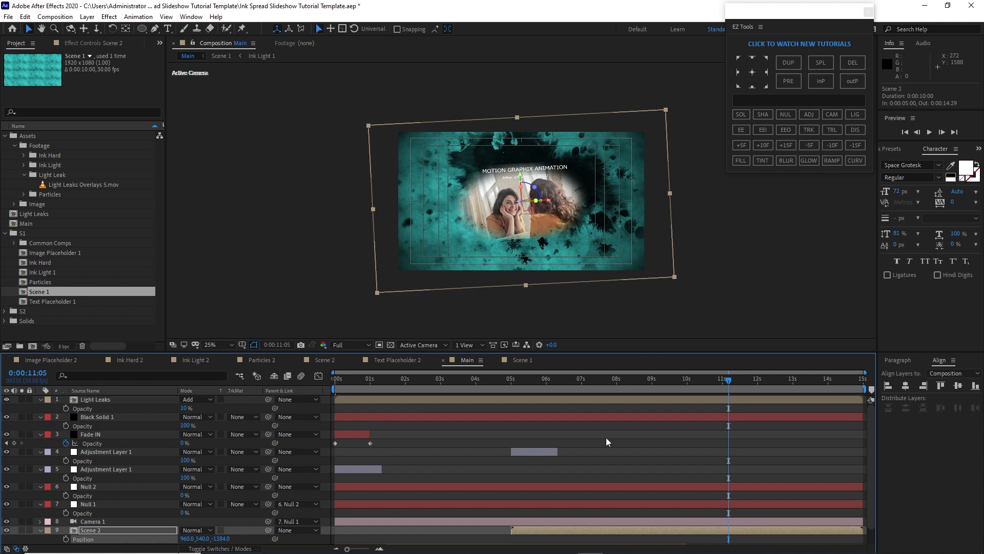
left_click(929, 132)
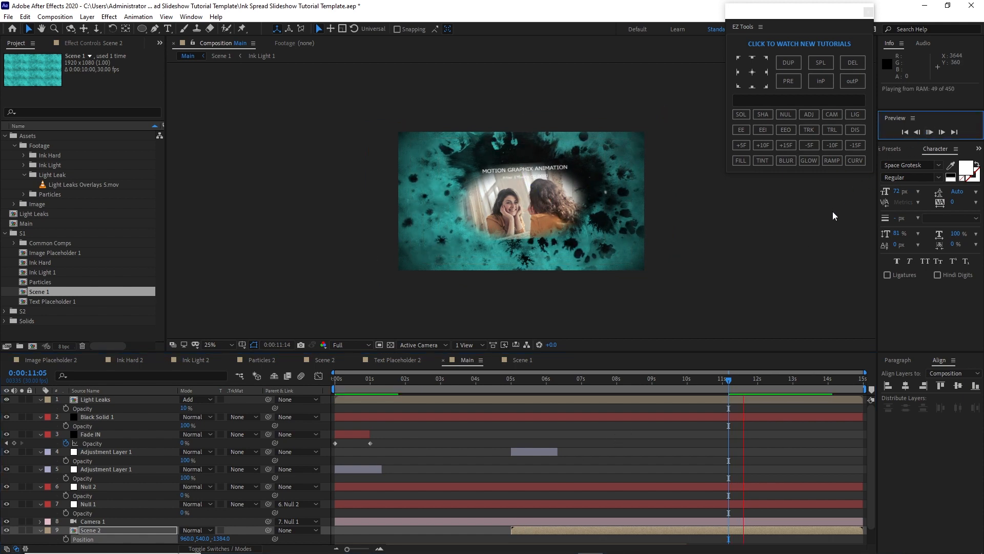